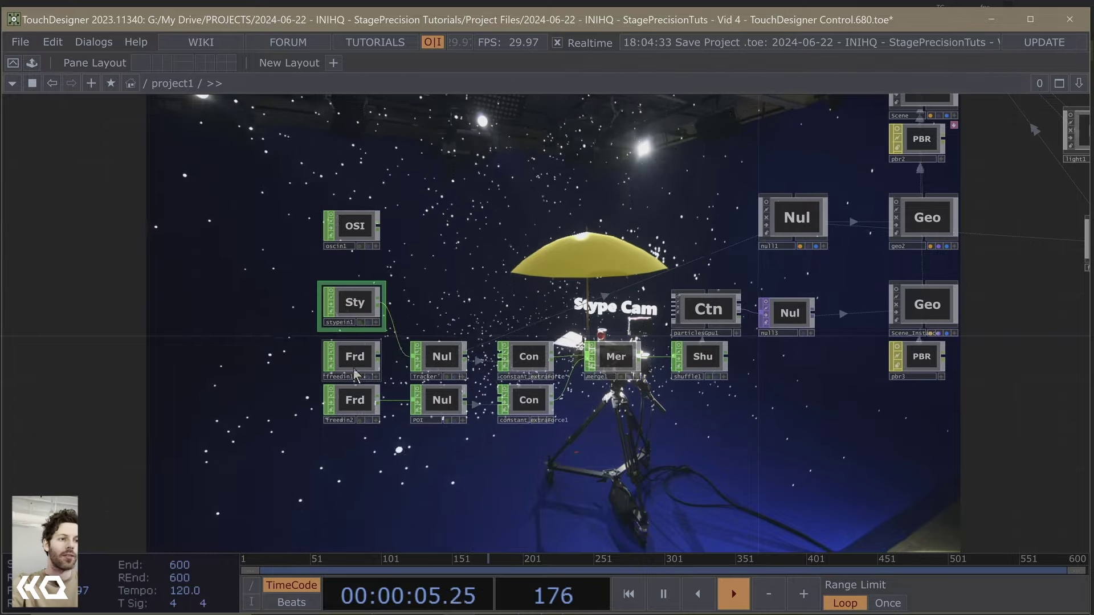
Show freedin2's parameters (127.0.0.1, port 7001) and compare them with stypein1's
left_click(359, 403)
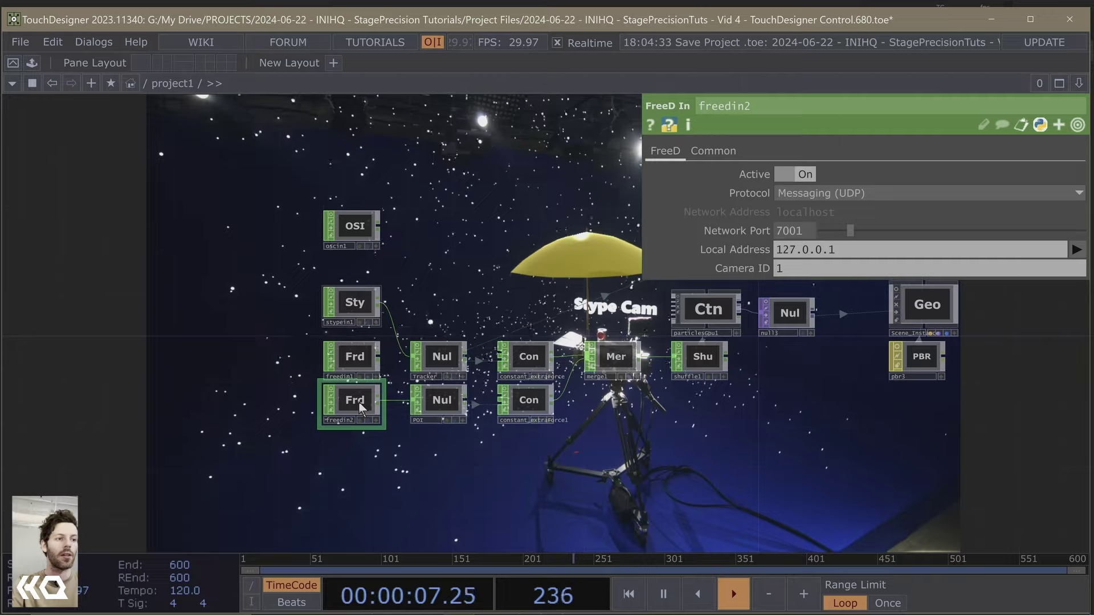
key("p")
left_click(352, 307)
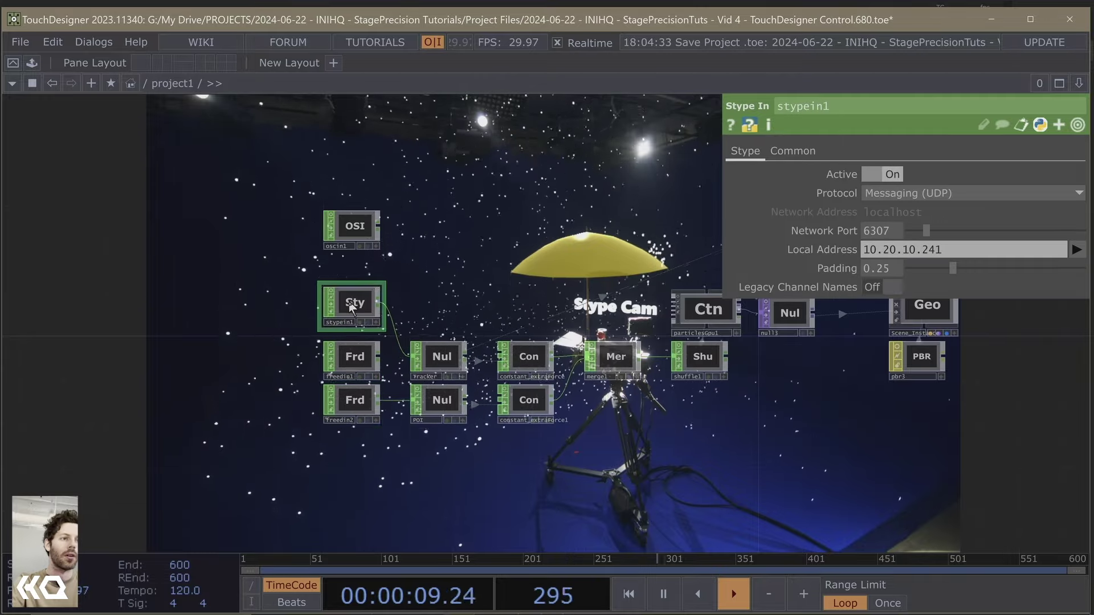
Return to freedin2 and zoom in to read the freedin2 and stypein1 channel values
left_click(353, 402)
scroll(292, 392, "up", 5)
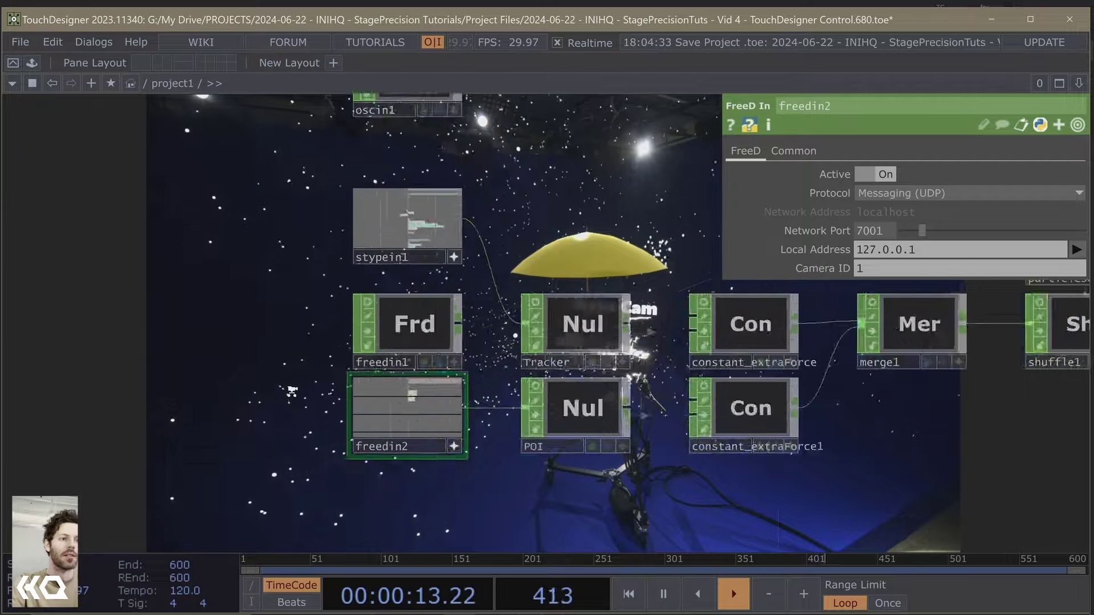
left_click_drag(258, 425, 241, 432)
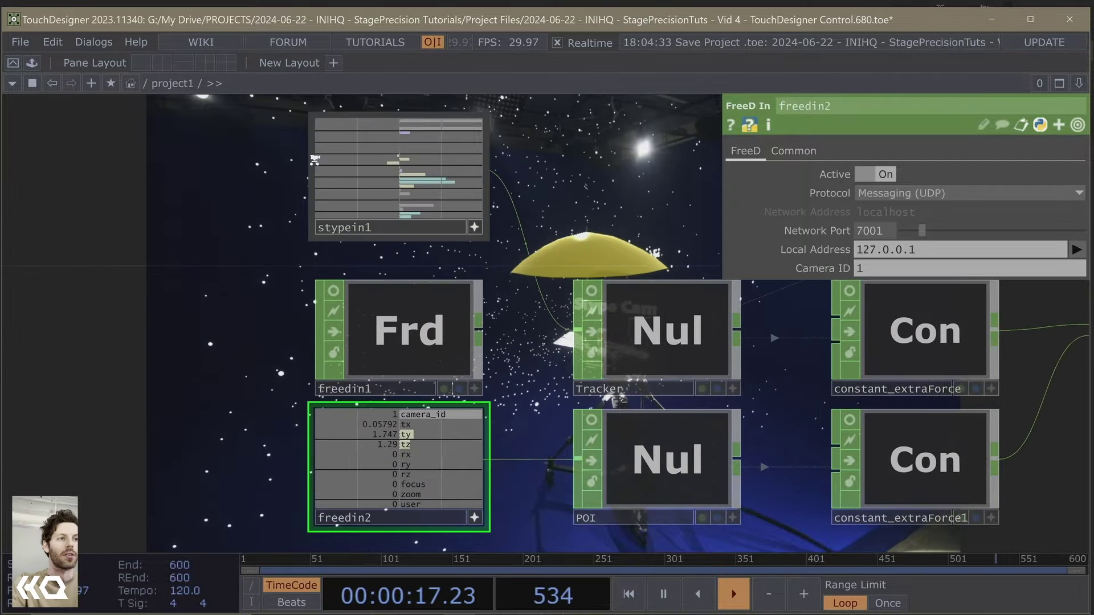
scroll(309, 171, "up", 4)
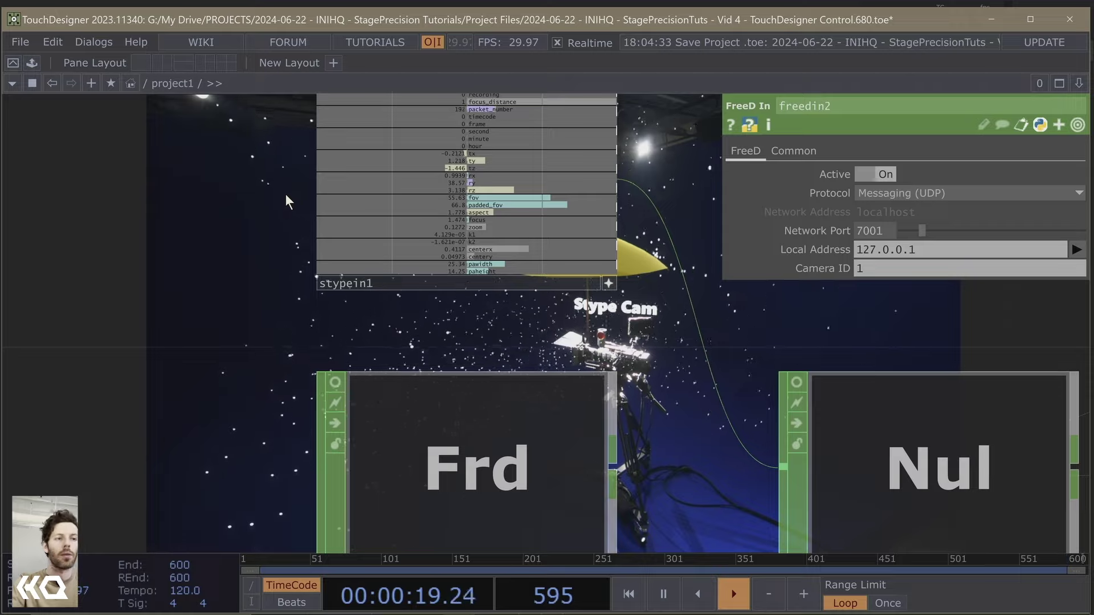
left_click_drag(288, 201, 279, 209)
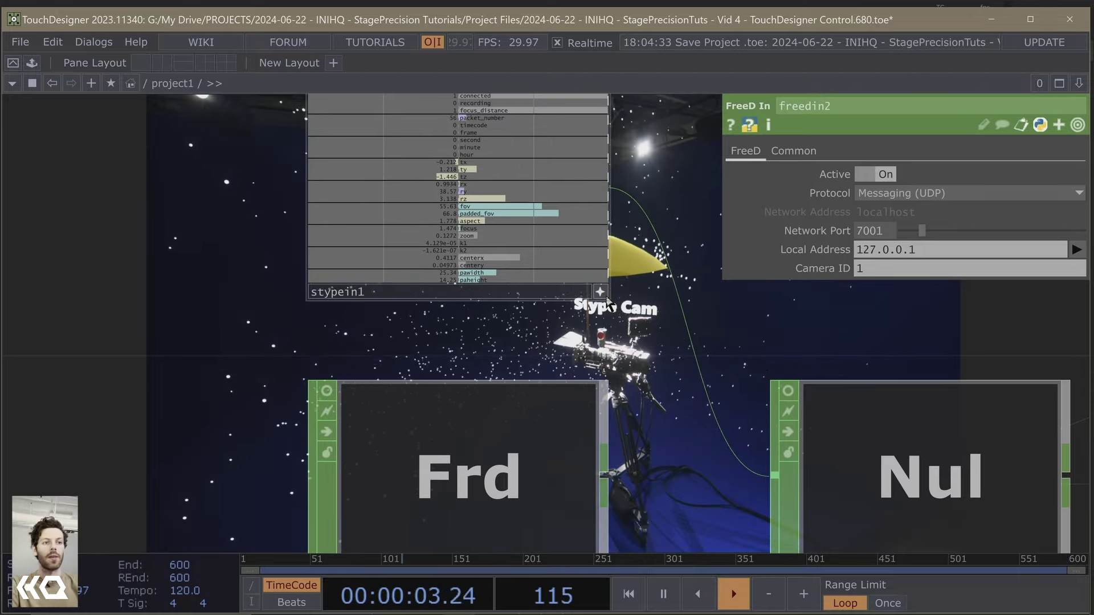
scroll(604, 296, "down", 8)
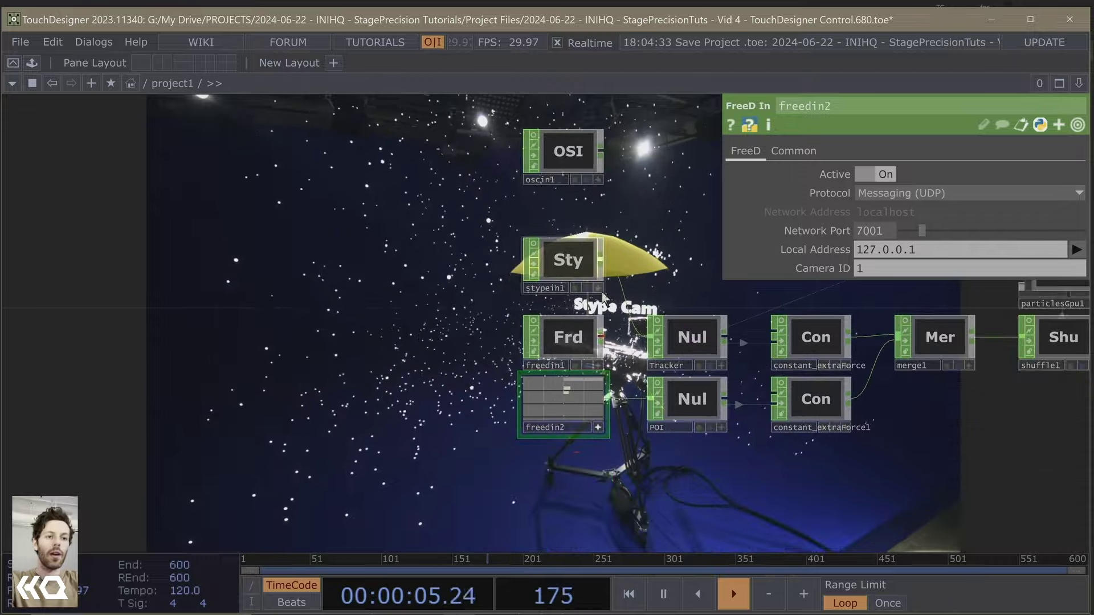
Pan the network to the merge, shuffle, particle and render nodes
left_click_drag(701, 288, 478, 342)
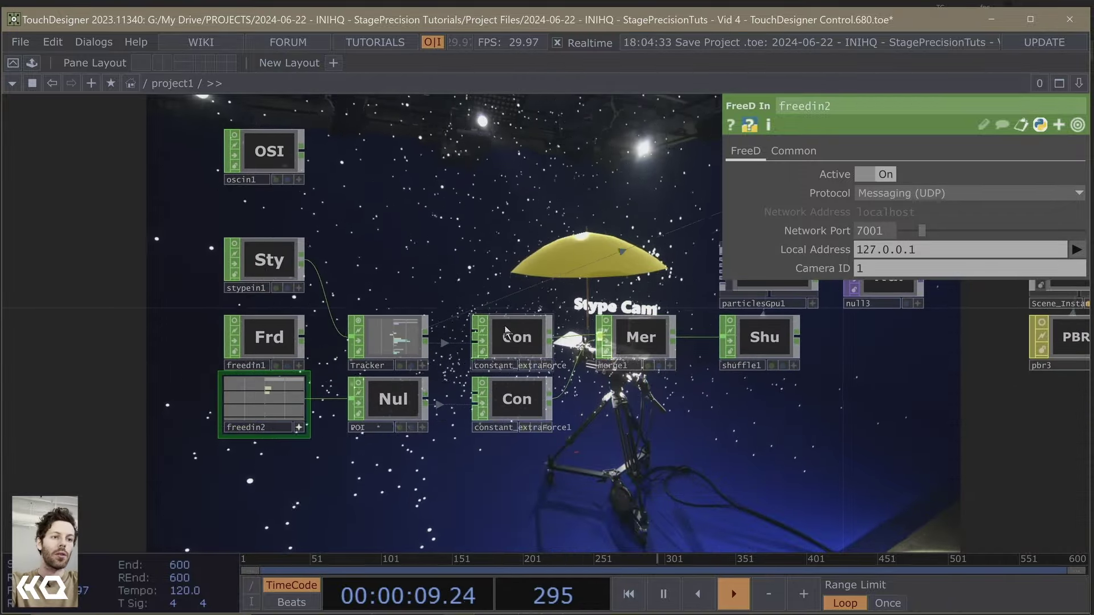
left_click_drag(464, 276, 258, 288)
scroll(257, 289, "down", 4)
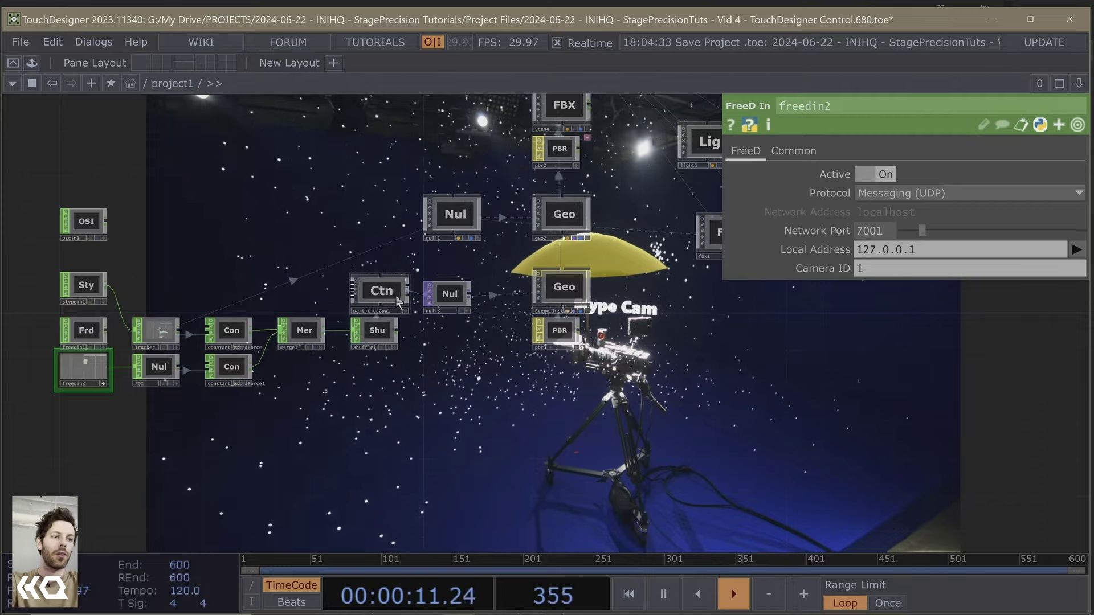
Select particlesGpu1 (birth 4, Life Min 10, size 1–3) and enable its viewer to watch the snow
left_click(390, 300)
scroll(373, 301, "up", 5)
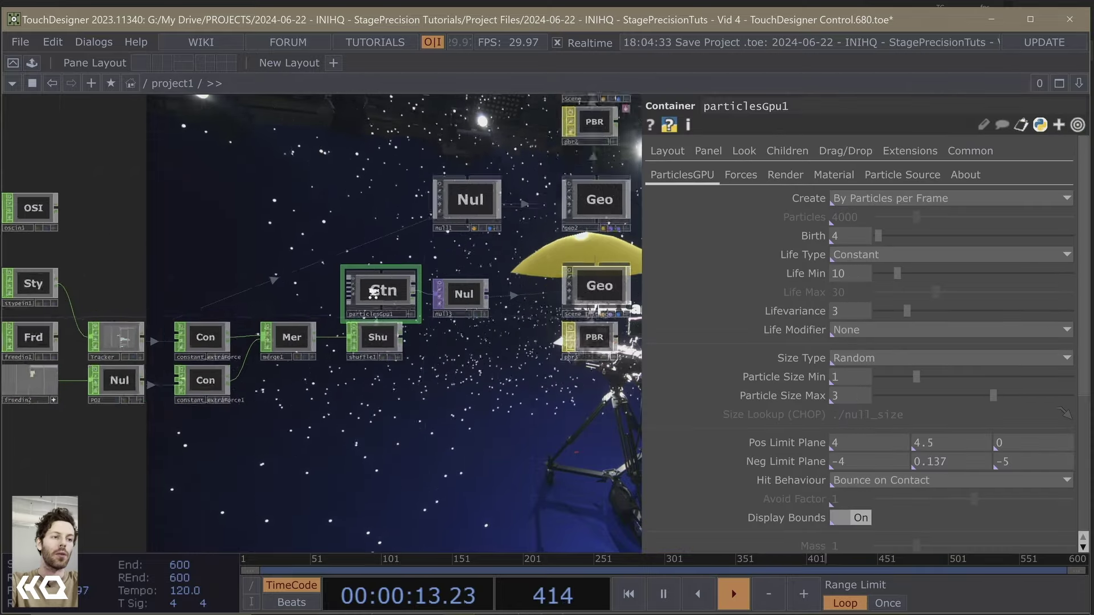
left_click(327, 258)
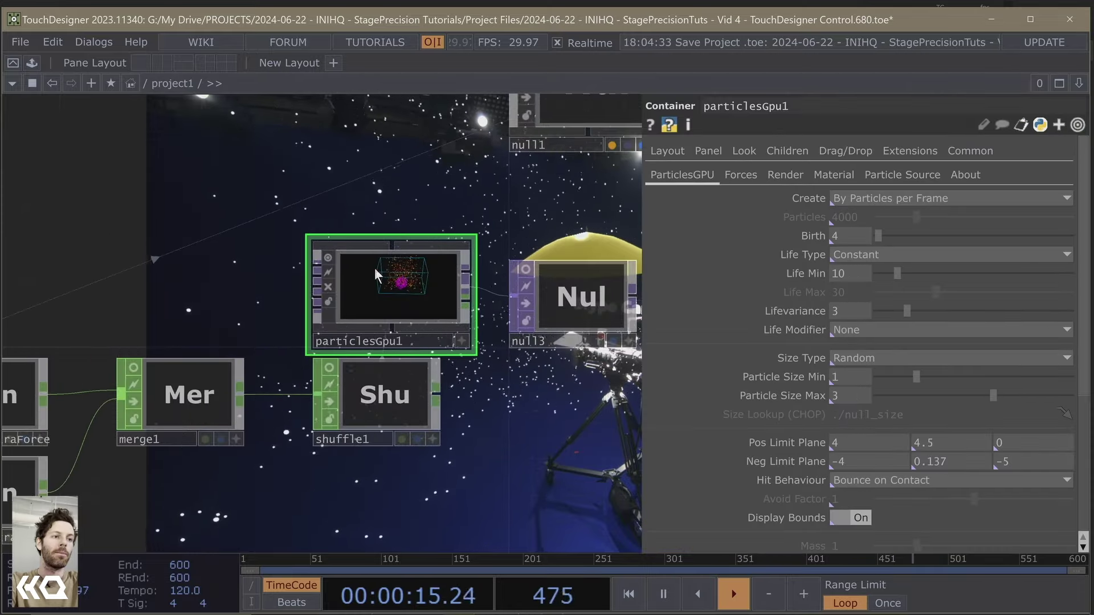
scroll(375, 276, "up", 4)
scroll(433, 286, "up", 4)
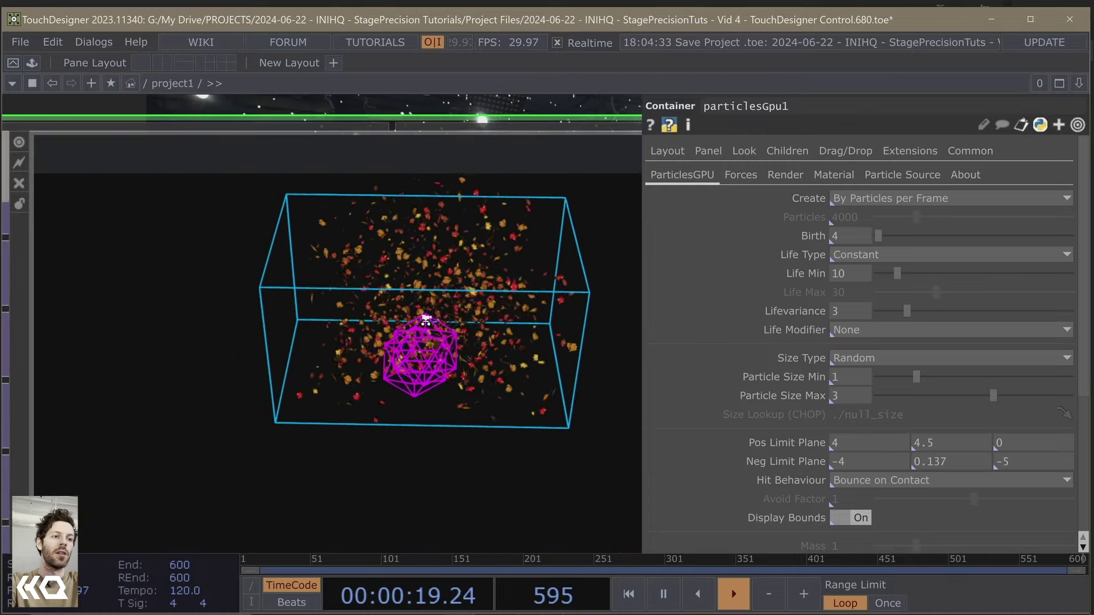
scroll(429, 317, "down", 1)
scroll(436, 342, "down", 5)
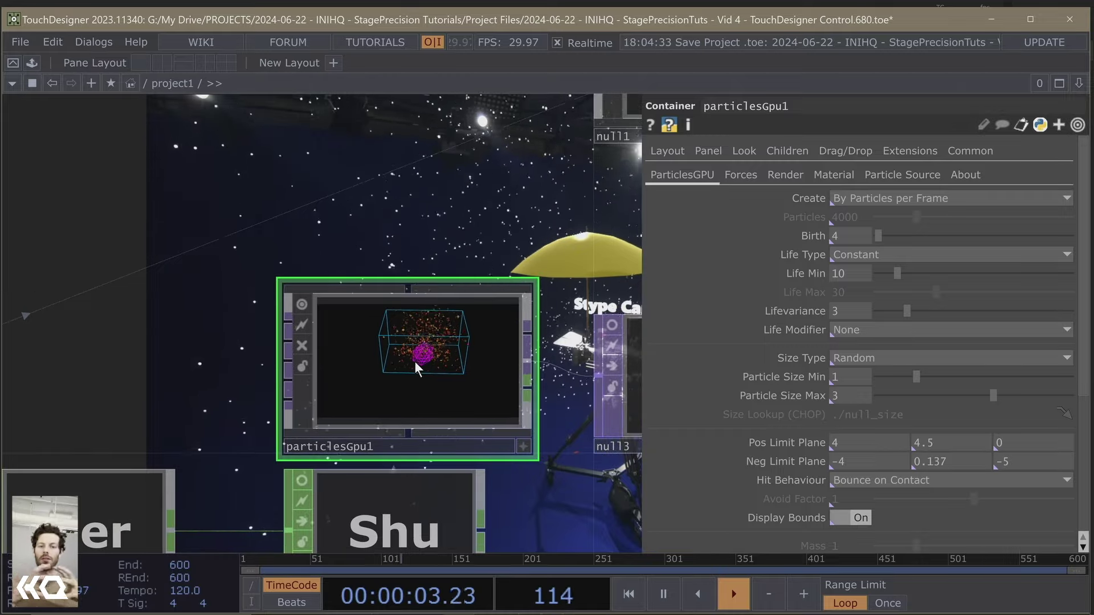
scroll(415, 361, "down", 4)
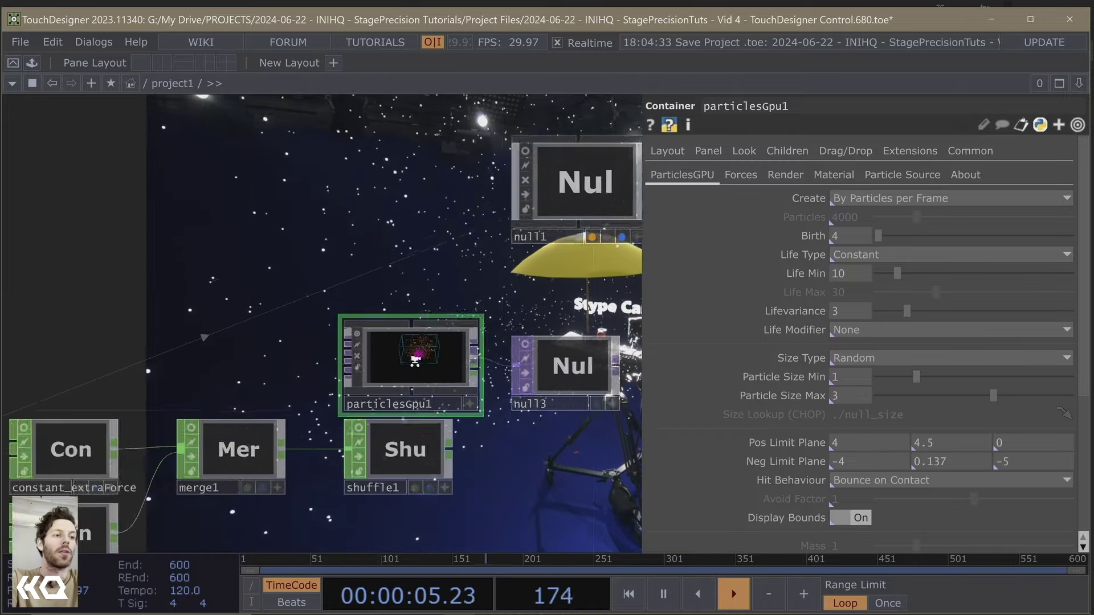
scroll(365, 336, "down", 4)
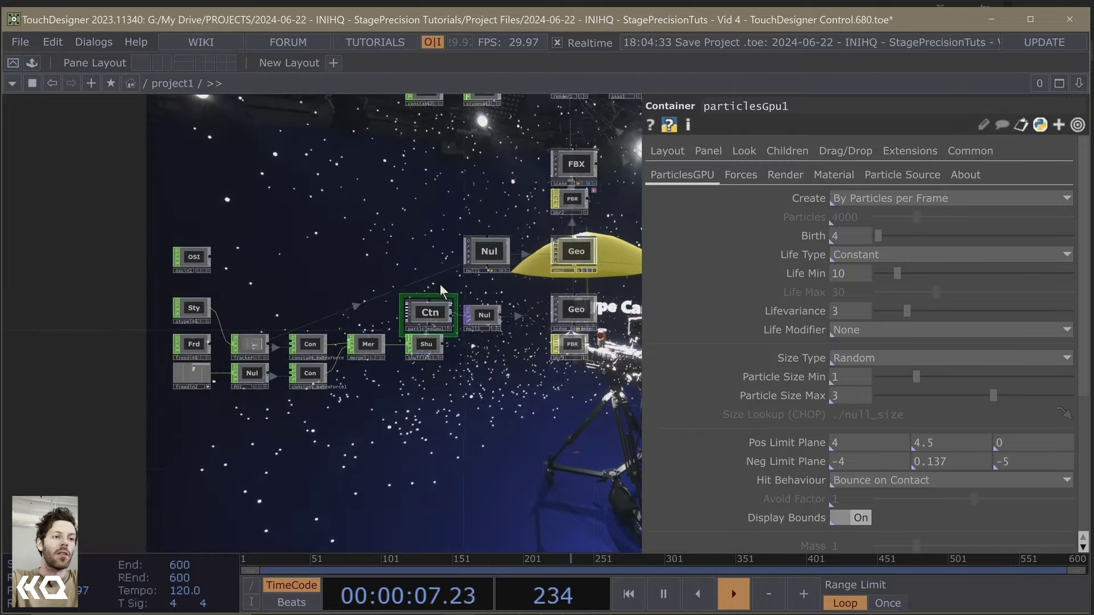
left_click_drag(417, 266, 238, 309)
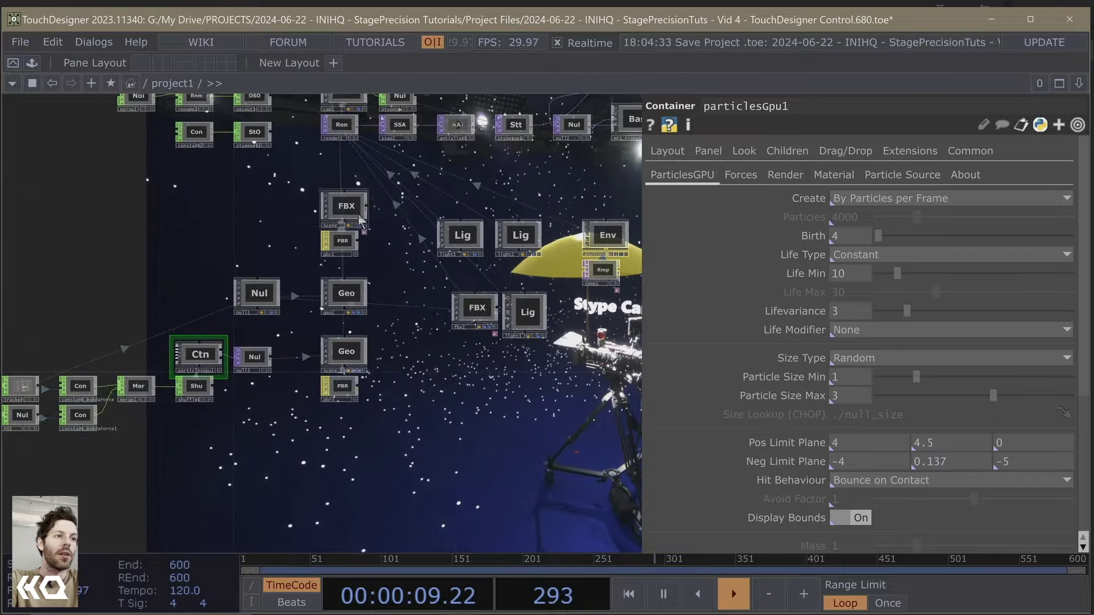
scroll(360, 172, "up", 5)
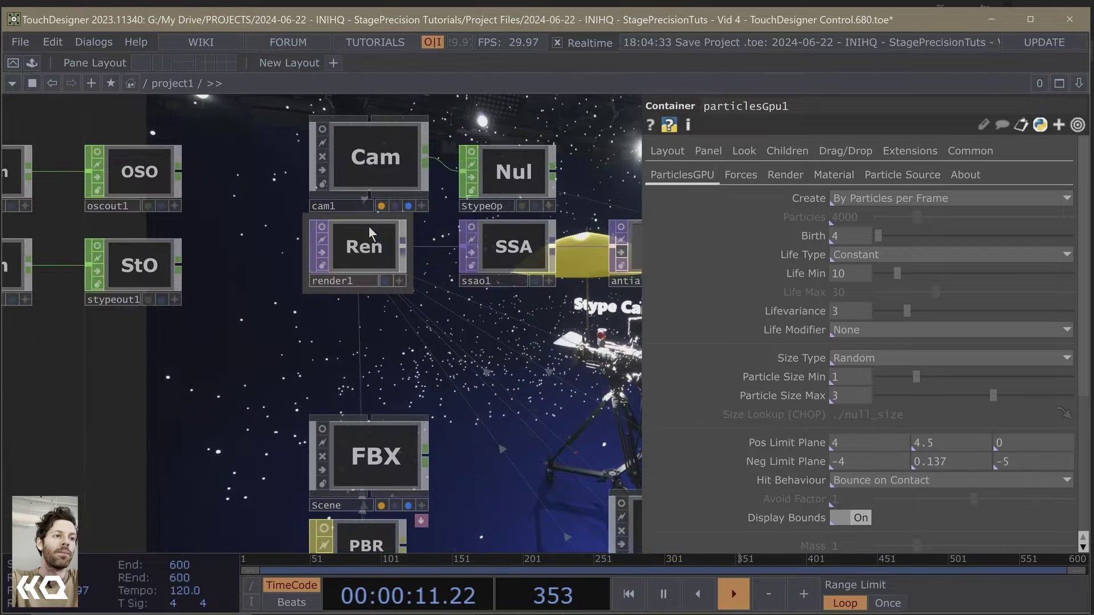
scroll(366, 255, "up", 5)
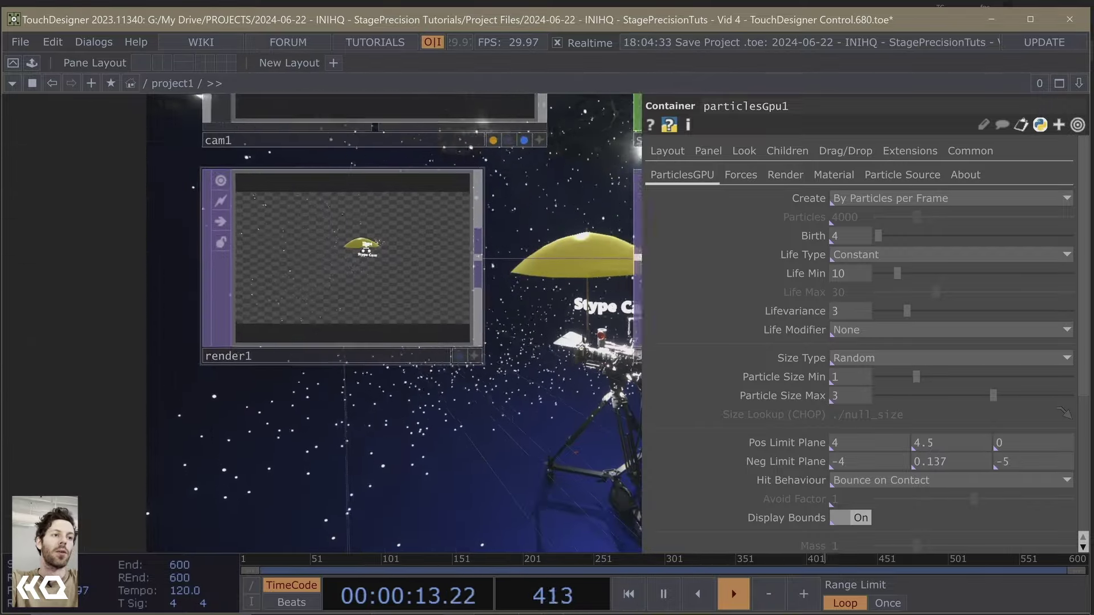
scroll(378, 286, "up", 5)
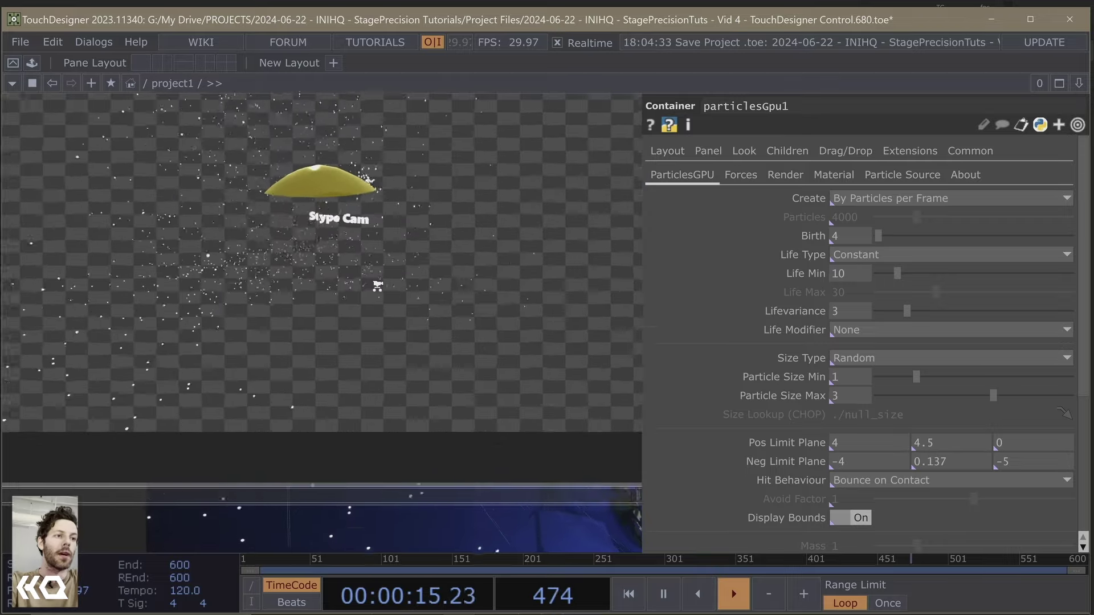
scroll(378, 286, "down", 12)
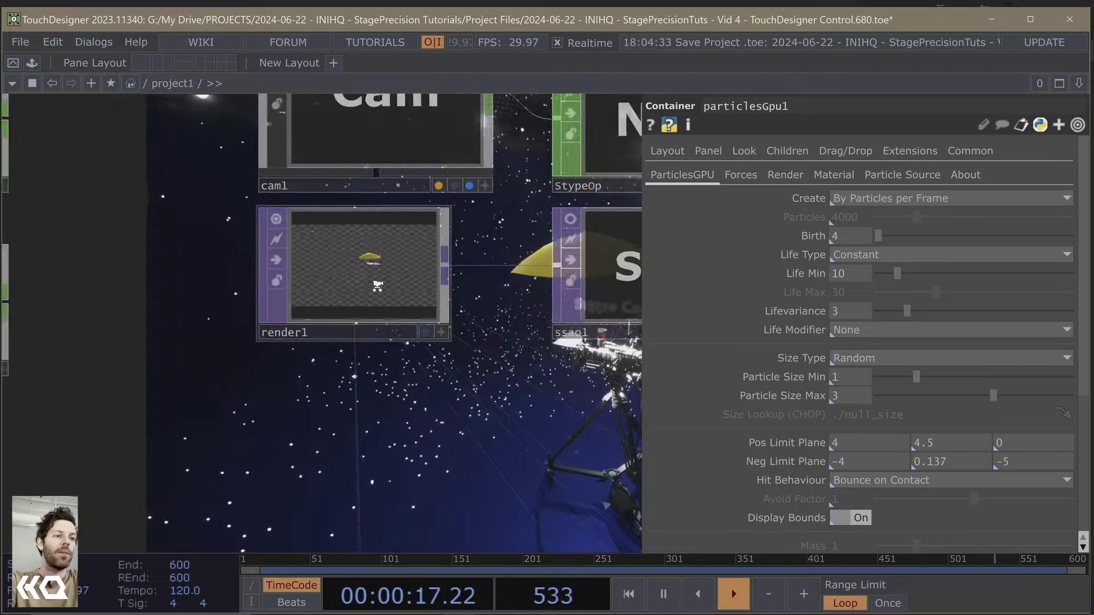
scroll(334, 428, "right", 10)
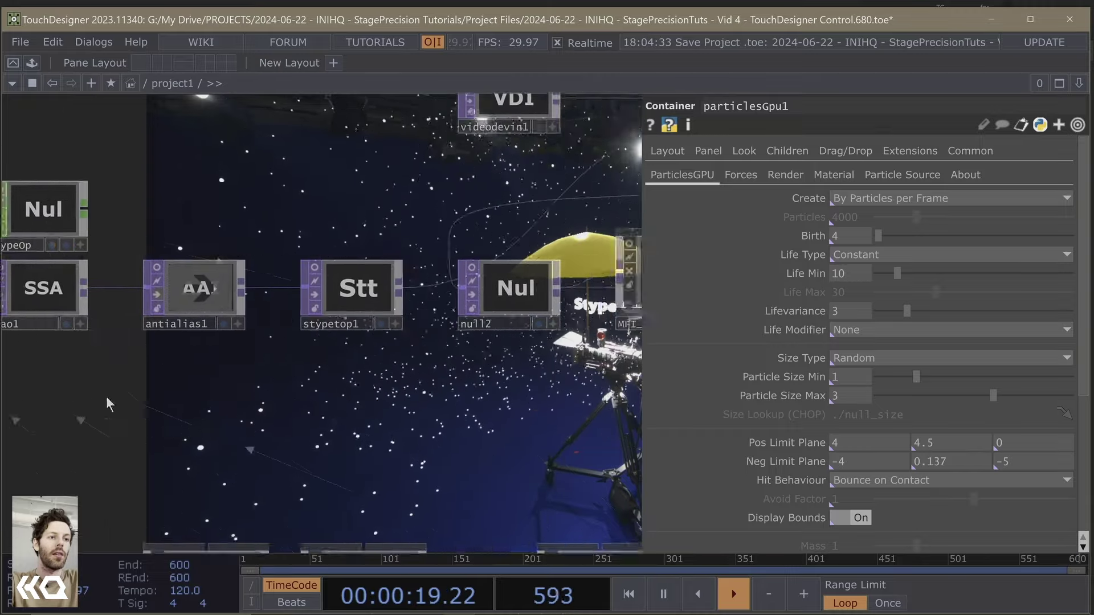
scroll(312, 189, "right", 4)
scroll(279, 239, "up", 4)
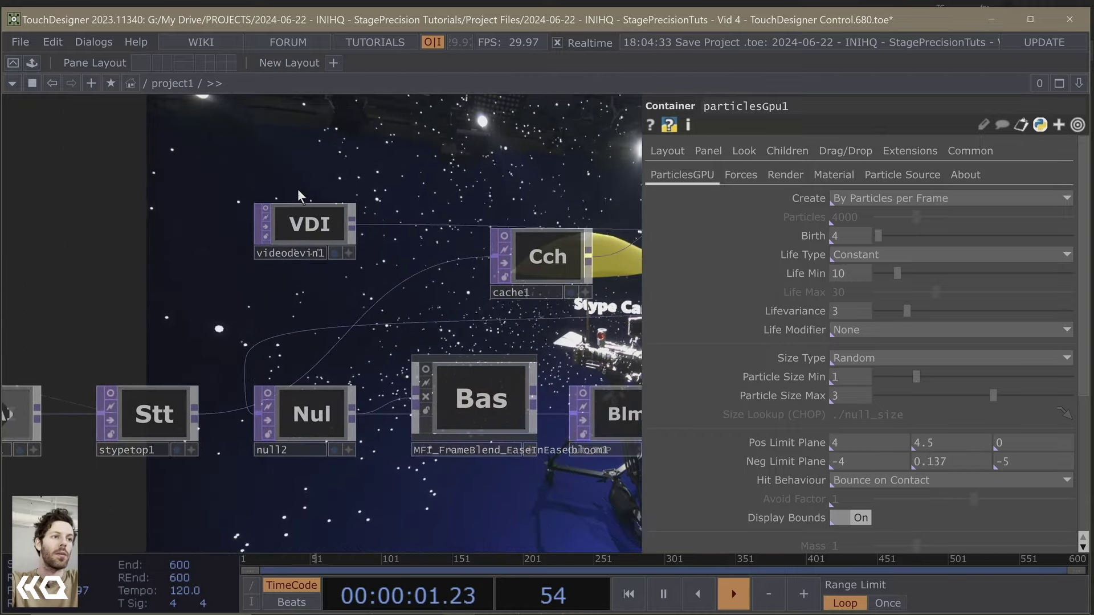
scroll(294, 222, "up", 8)
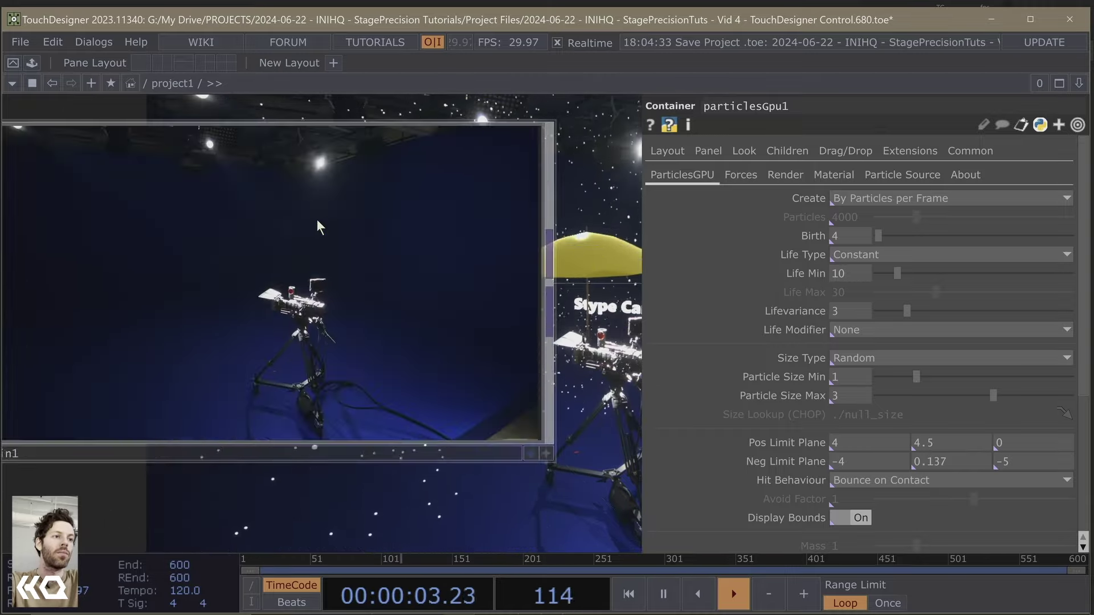
scroll(209, 374, "down", 5)
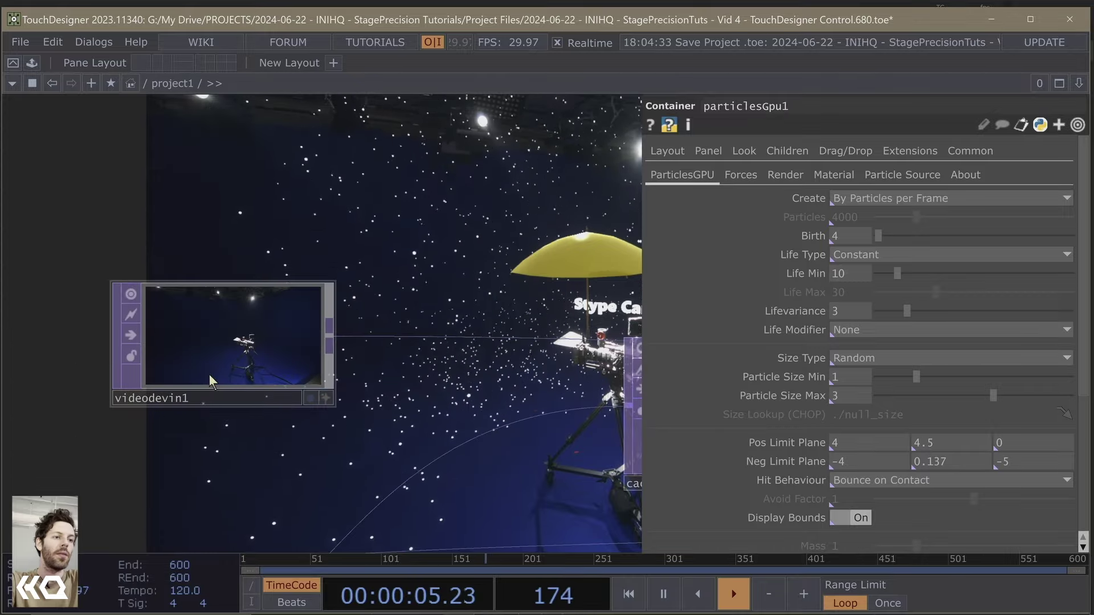
left_click_drag(456, 414, 184, 365)
left_click_drag(322, 412, 151, 378)
Inspect cache1's Cache Size 32 and Output Index -10, then frame the node chain
left_click(205, 363)
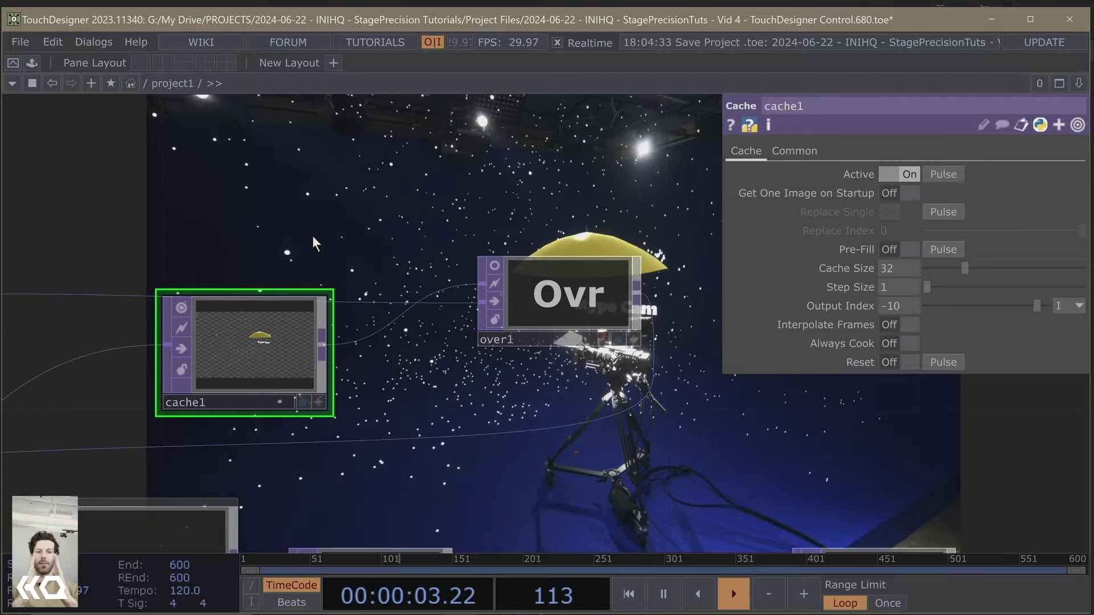
mouse_move(518, 282)
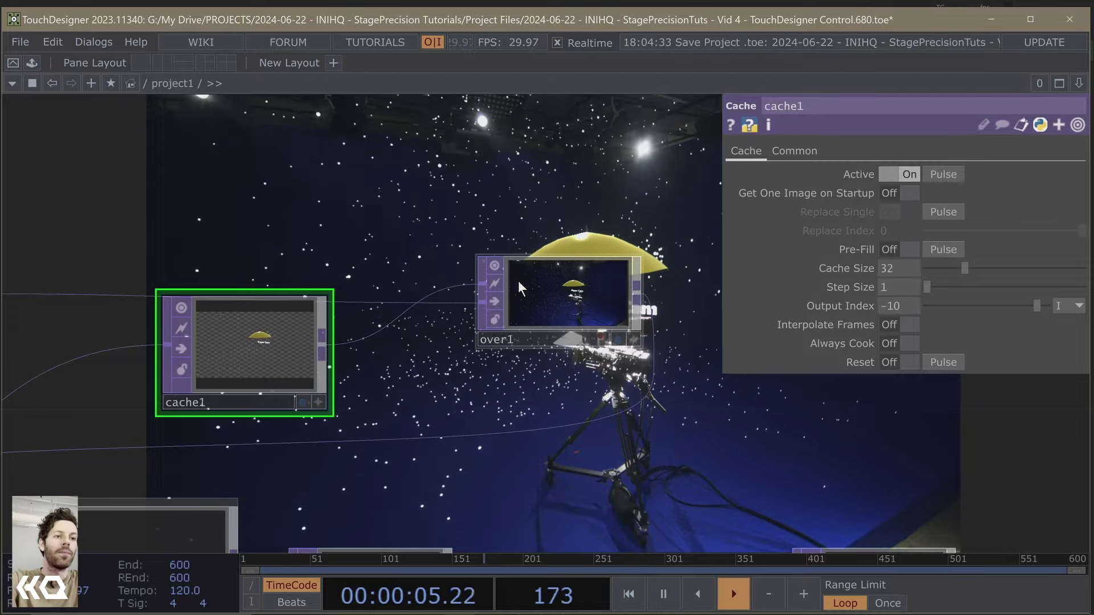
scroll(518, 282, "up", 5)
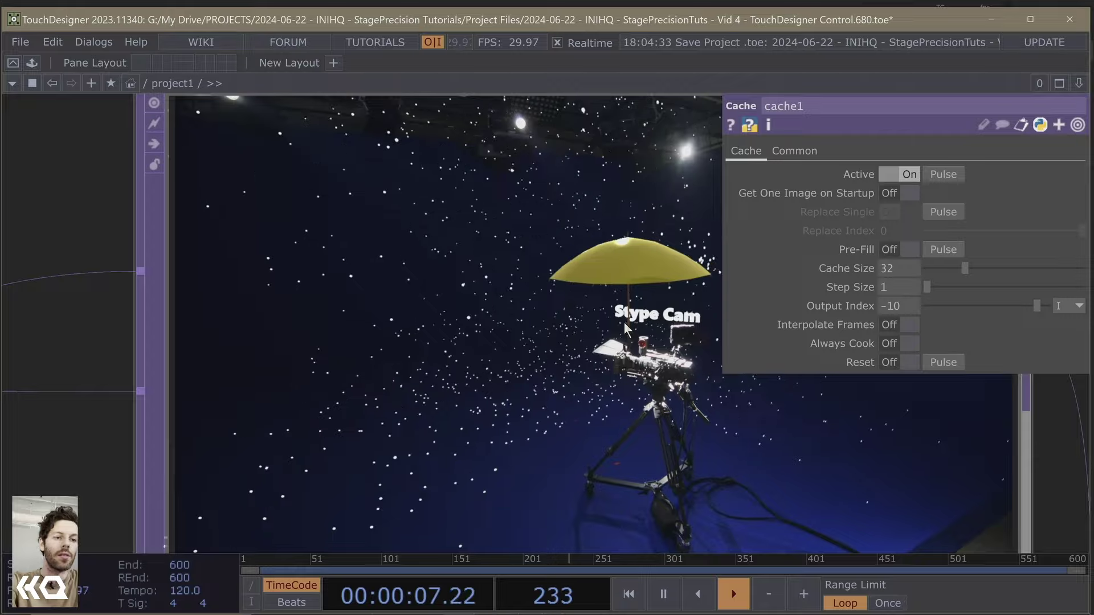
scroll(625, 327, "down", 4)
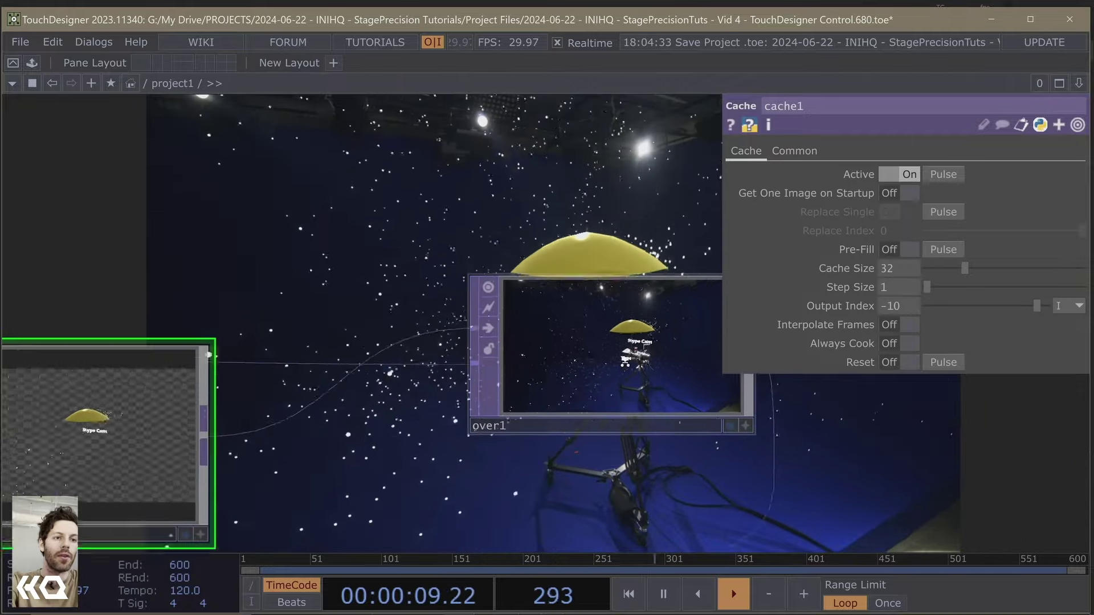
scroll(625, 360, "down", 5)
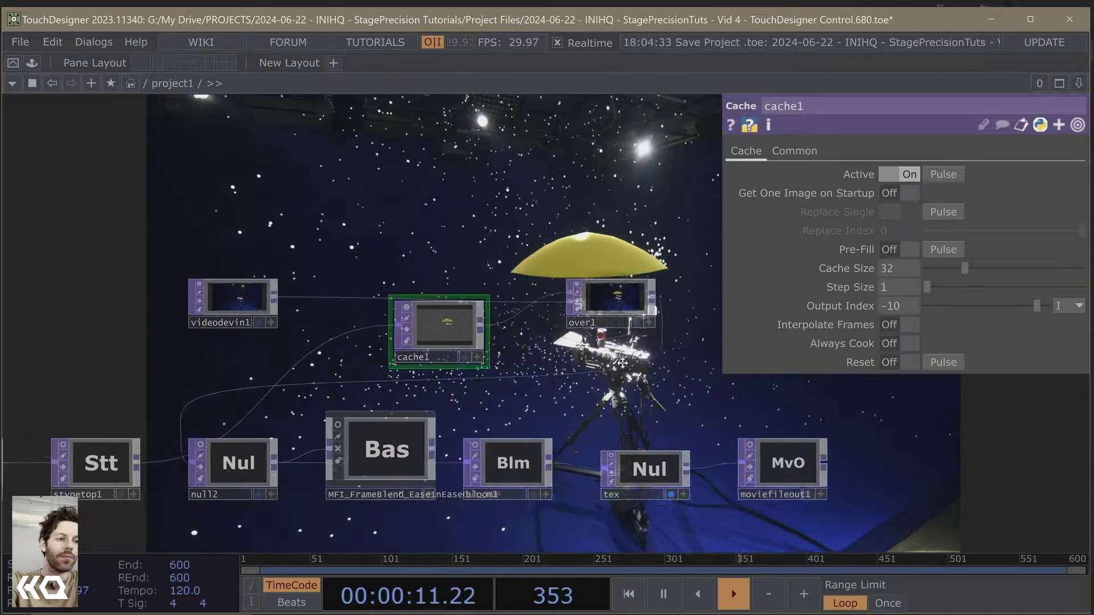
left_click_drag(623, 363, 618, 332)
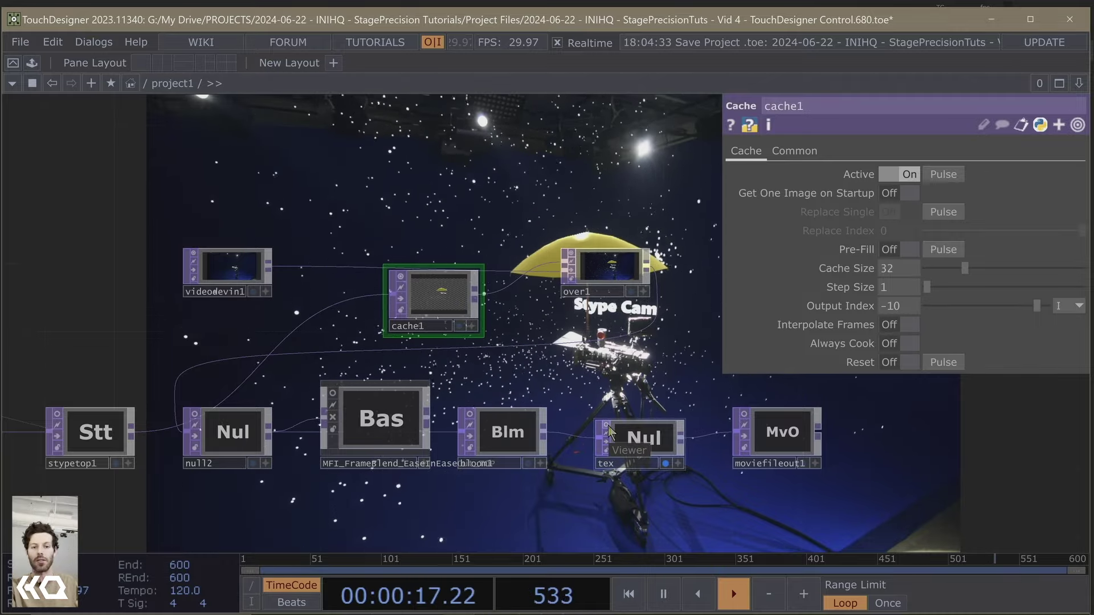
left_click_drag(275, 490, 384, 471)
Show stypetop1's Stype parameters and turn on its viewer to preview the snow and umbrella
left_click(257, 408)
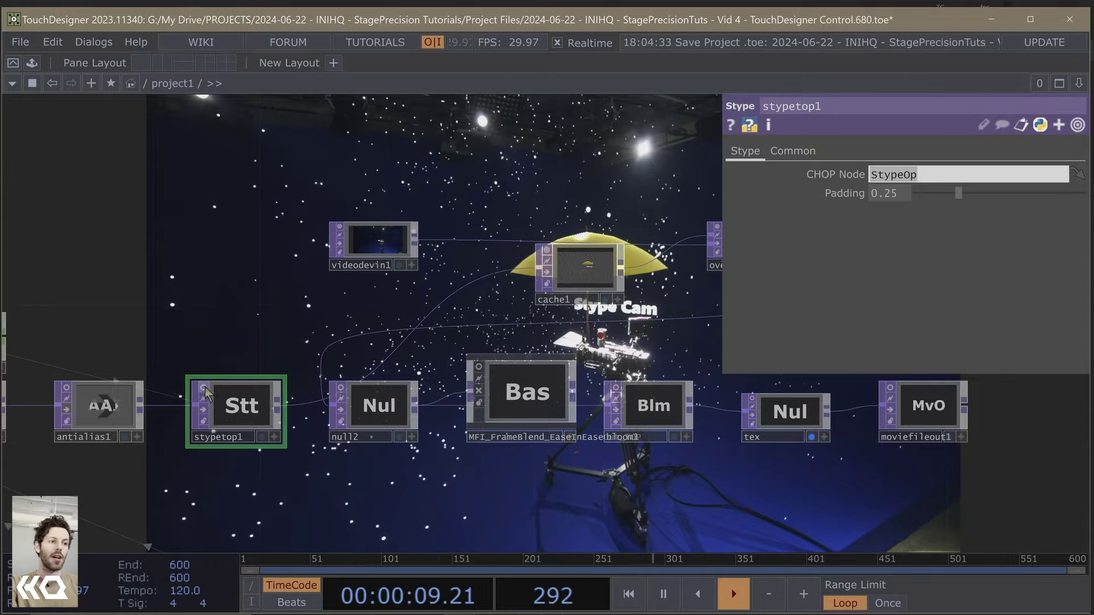
left_click(204, 389)
scroll(216, 399, "up", 10)
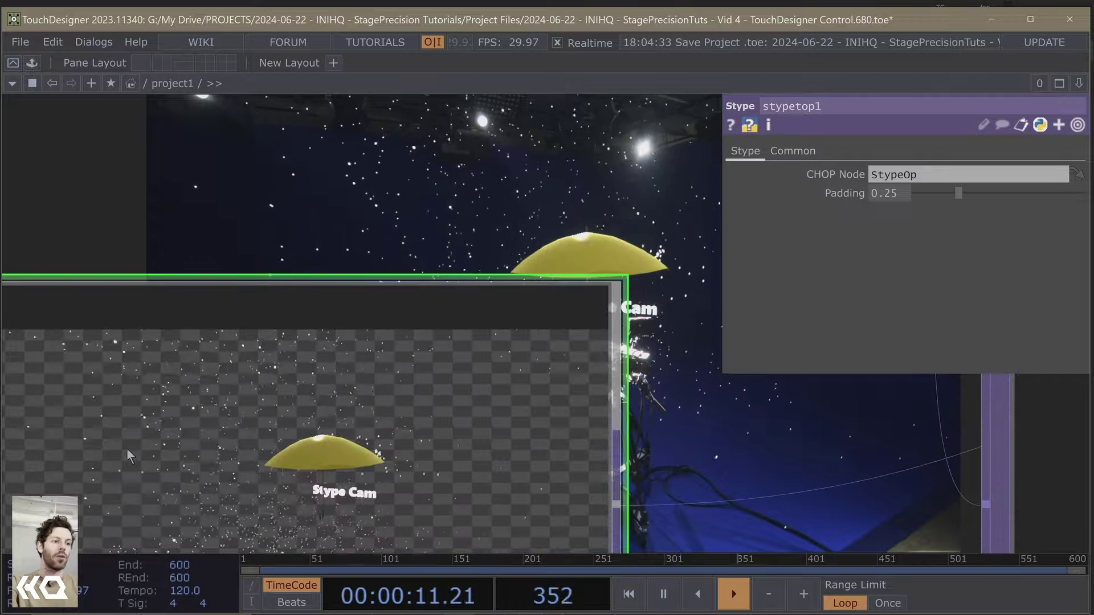
scroll(171, 478, "down", 5)
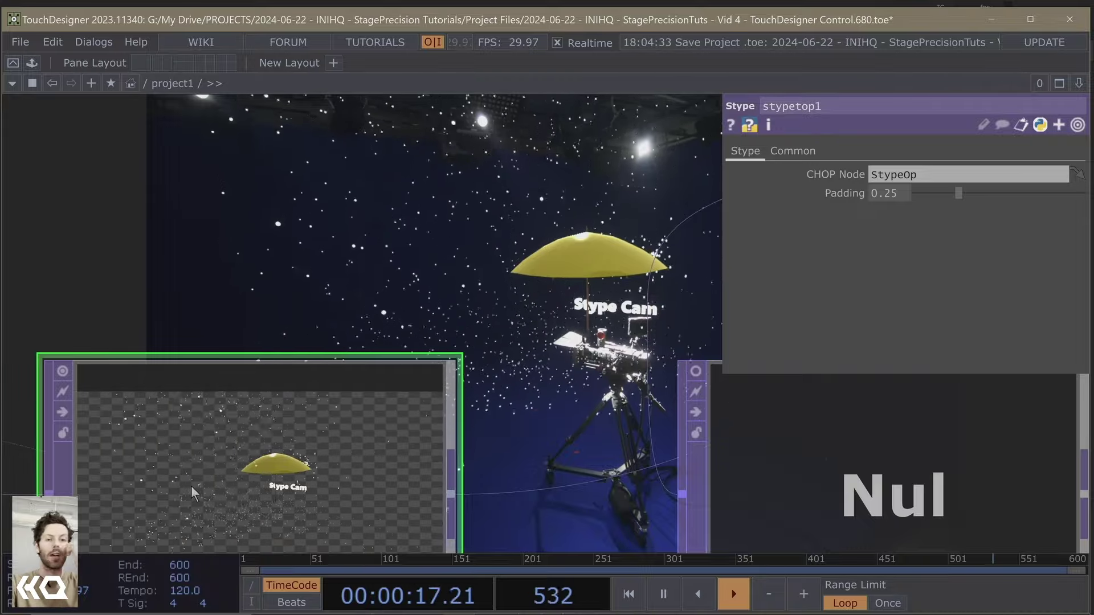
scroll(190, 486, "down", 4)
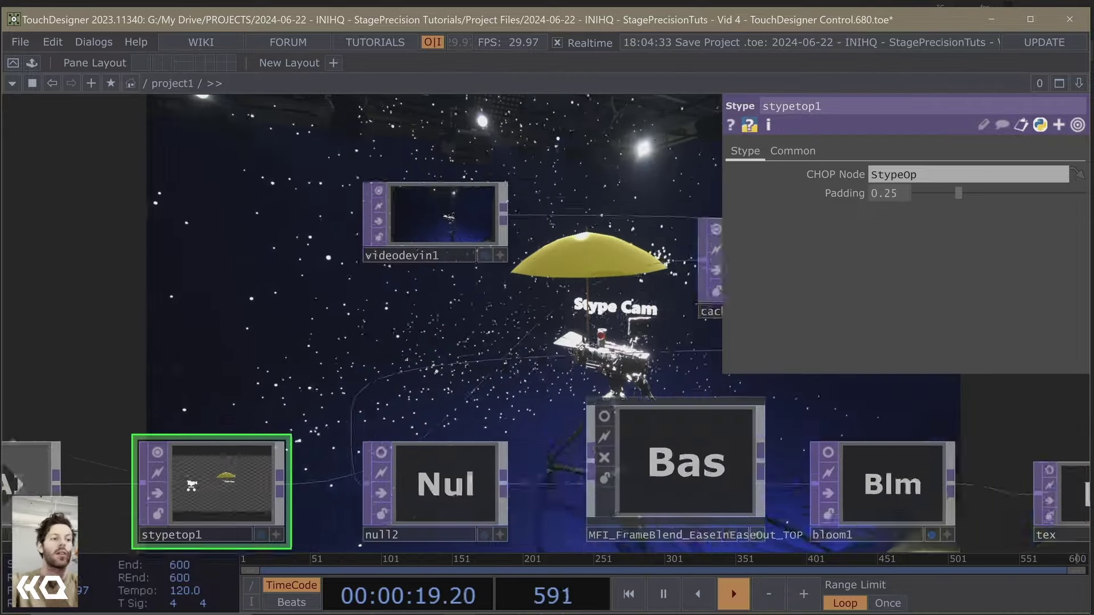
scroll(190, 487, "down", 5)
Pan to fbx1 and show its Xform page: scale 2.2, constrained to null1
left_click_drag(111, 417, 240, 378)
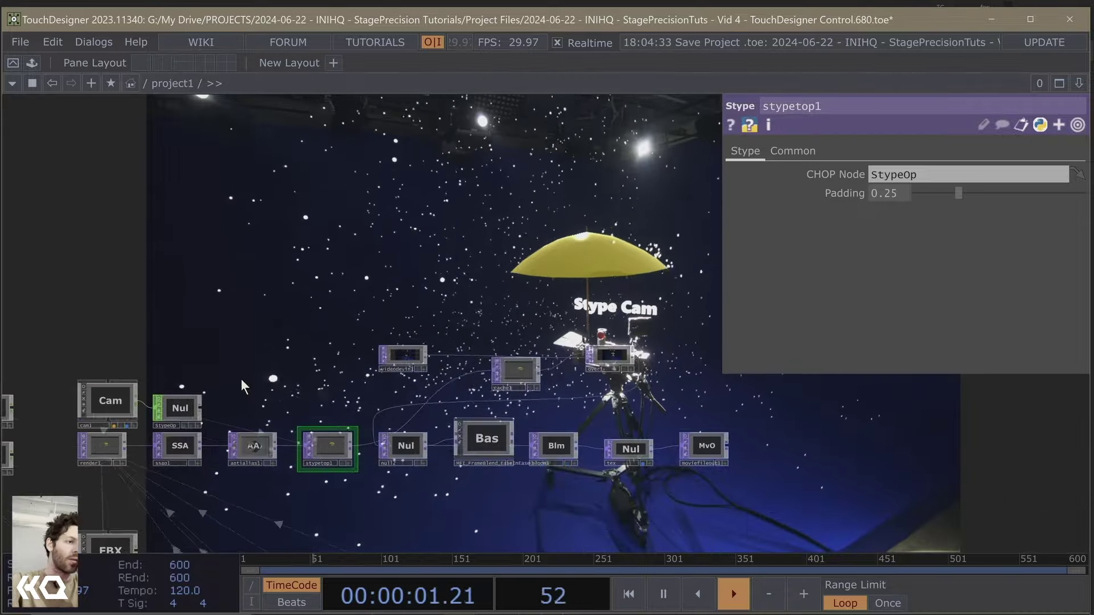
left_click_drag(210, 345, 408, 258)
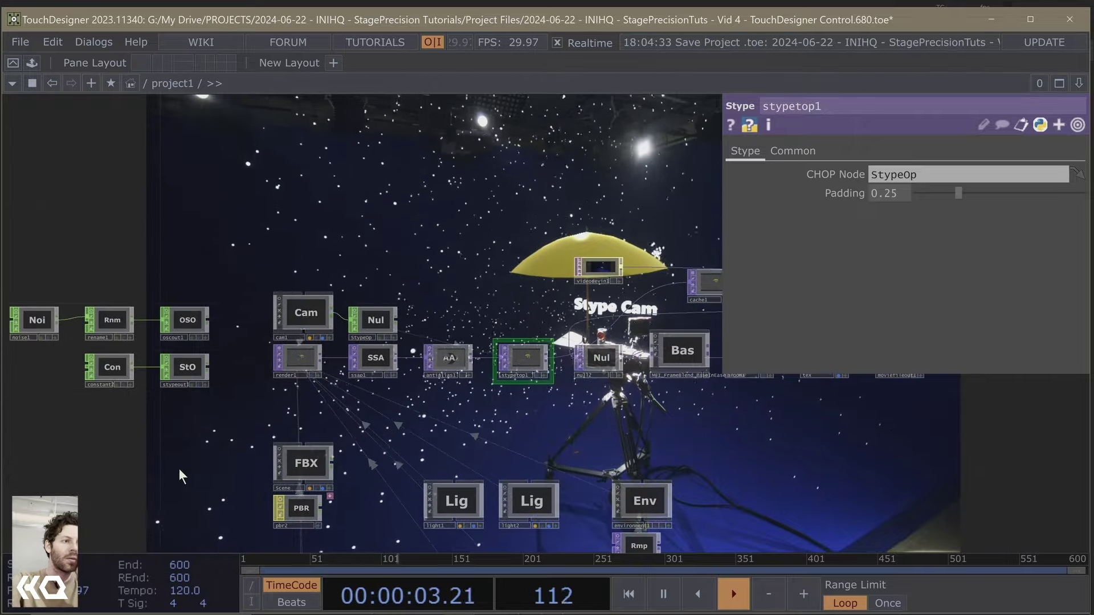
left_click_drag(176, 470, 102, 292)
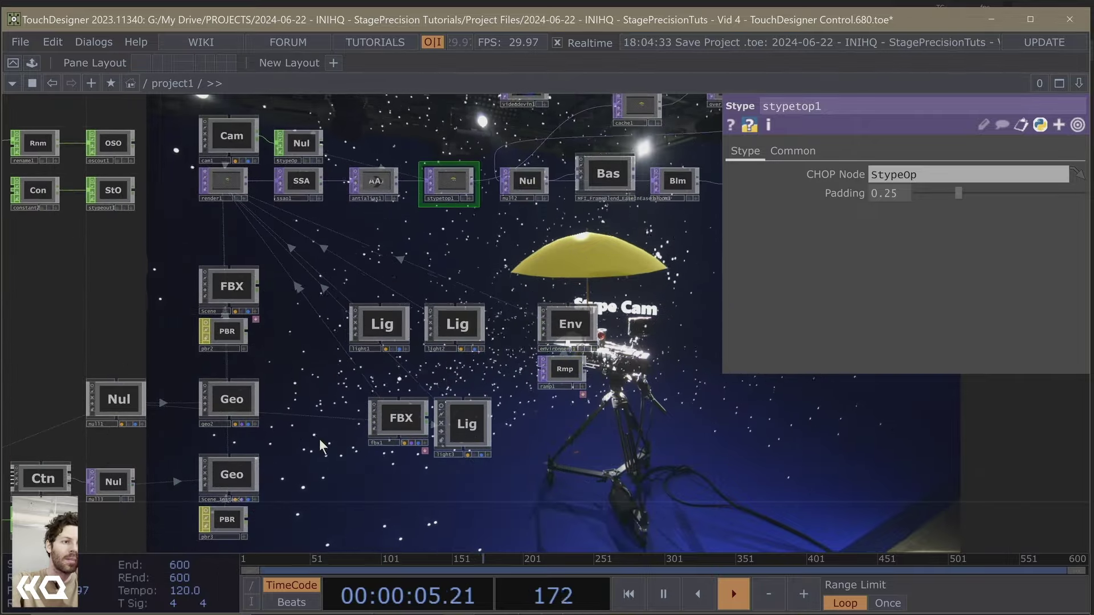
left_click(399, 422)
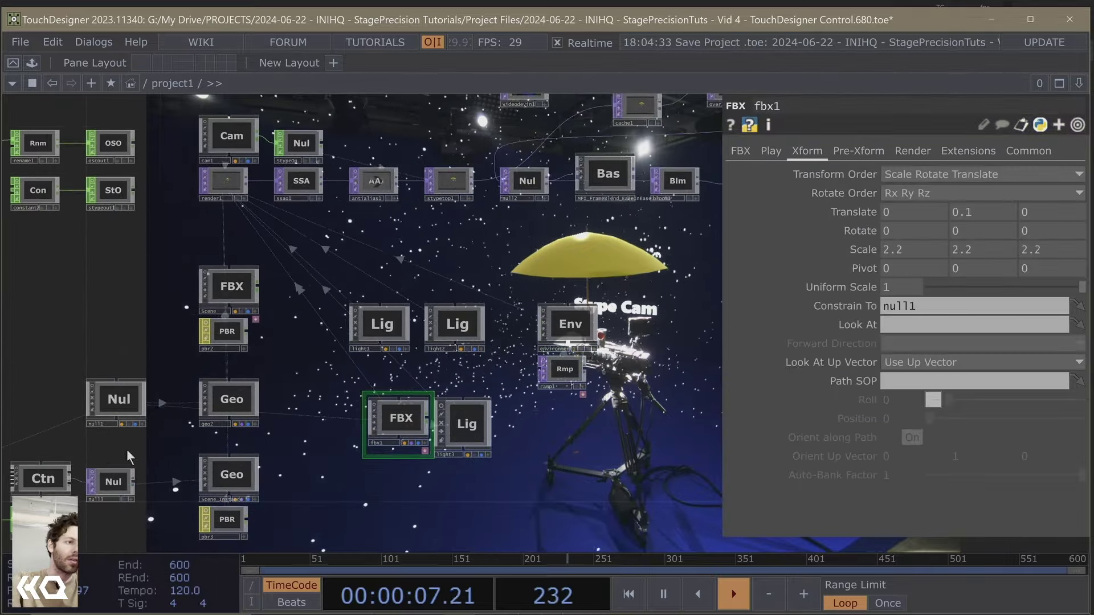
Zoom into fbx1's viewer, then close the parameter panel
left_click_drag(128, 456, 424, 343)
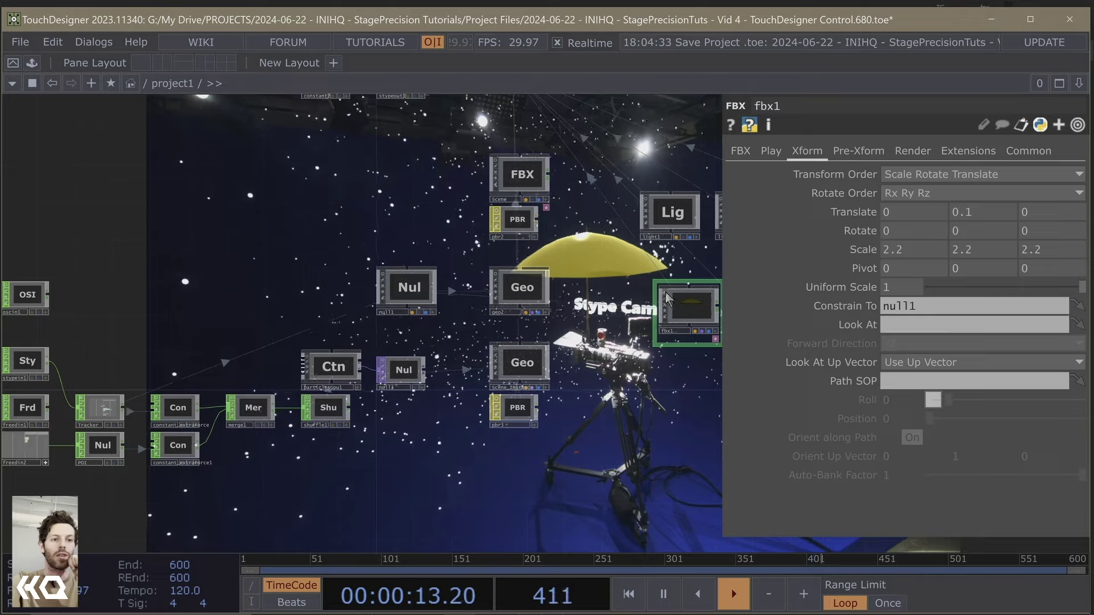
scroll(688, 309, "up", 6)
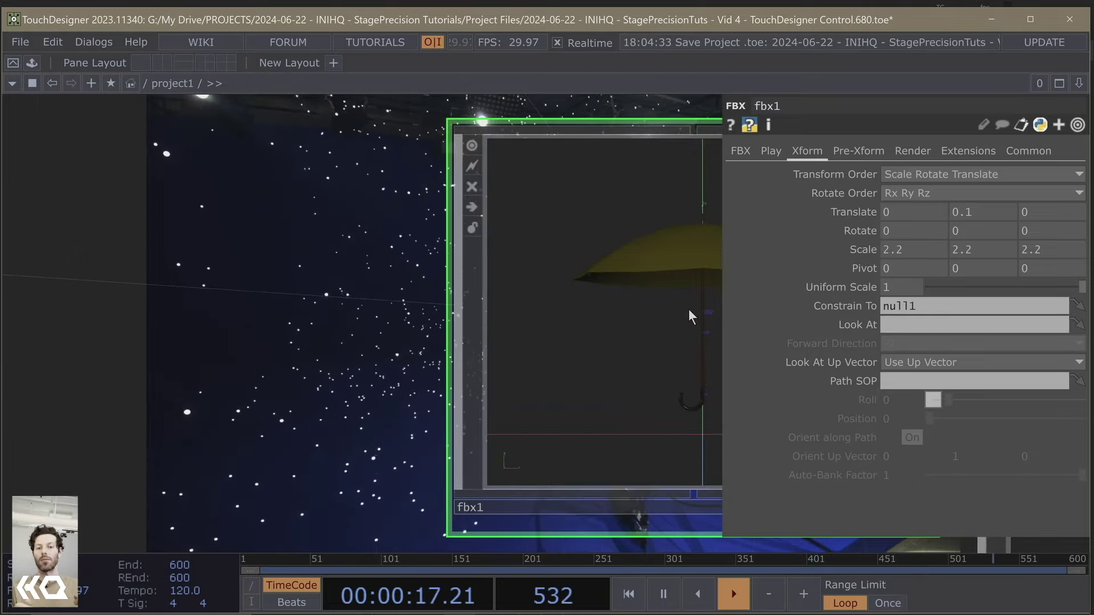
scroll(688, 309, "down", 5)
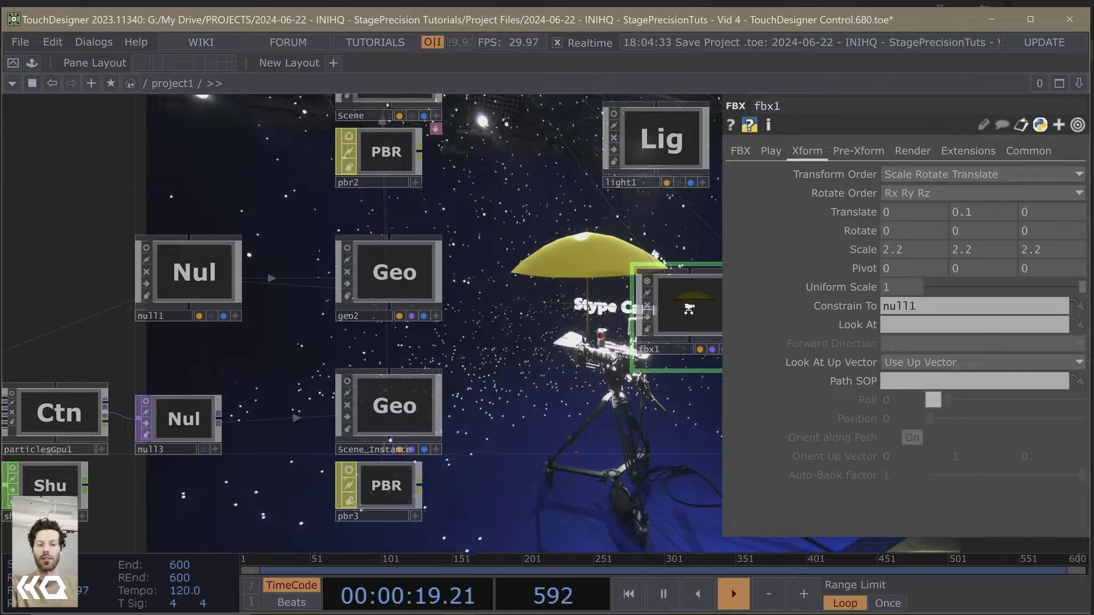
scroll(688, 309, "down", 3)
left_click_drag(695, 368, 601, 388)
key("p")
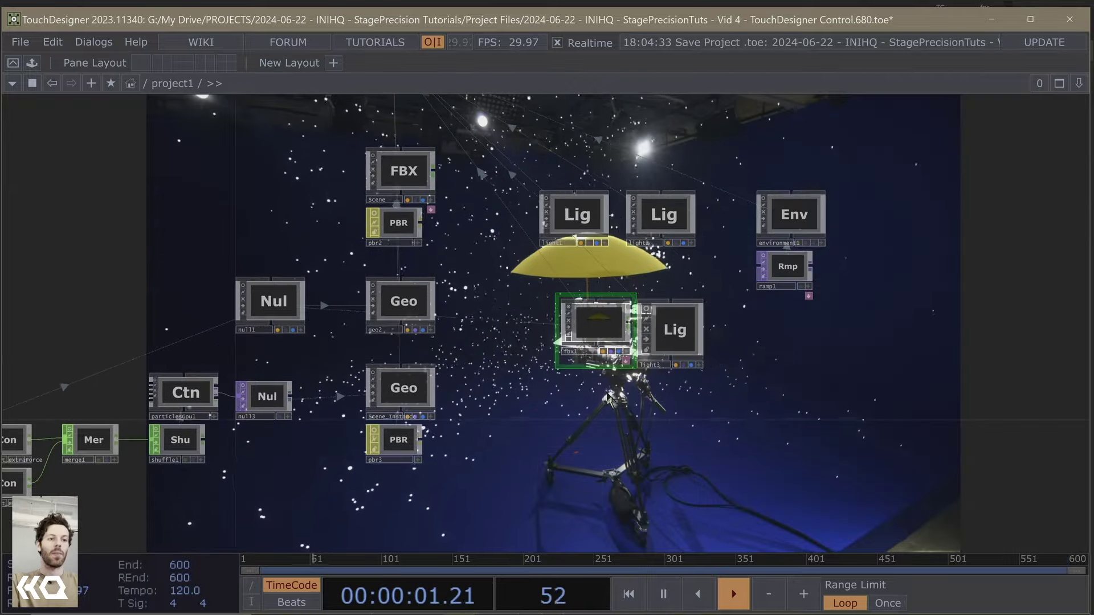
scroll(607, 397, "down", 2)
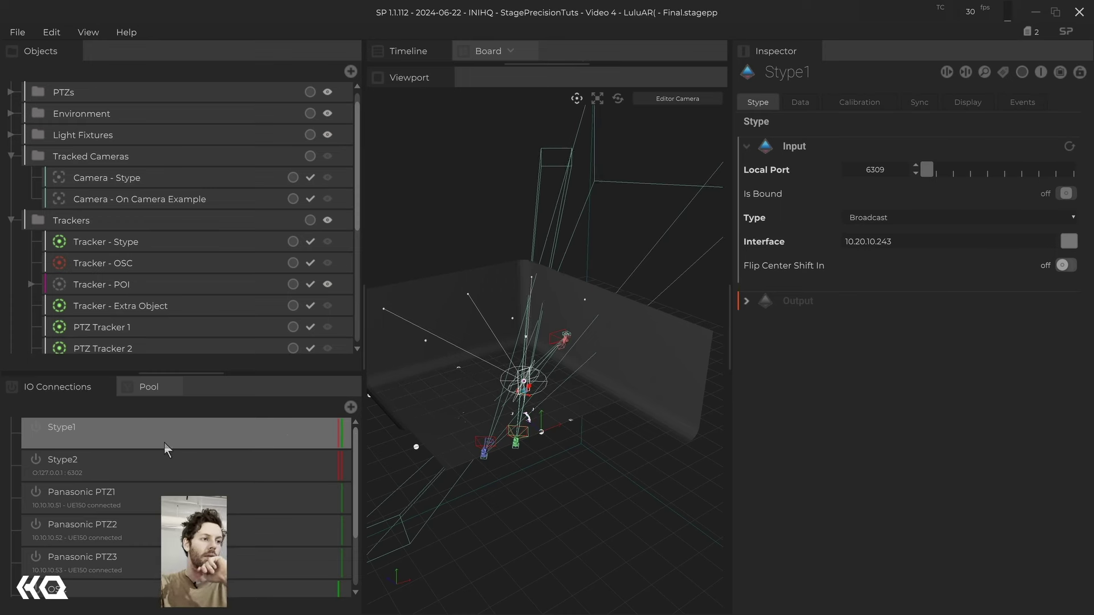
Step through Panasonic PTZ1–3 and OSC to the FreeD connection sending to 127.0.0.1:7001
left_click(257, 498)
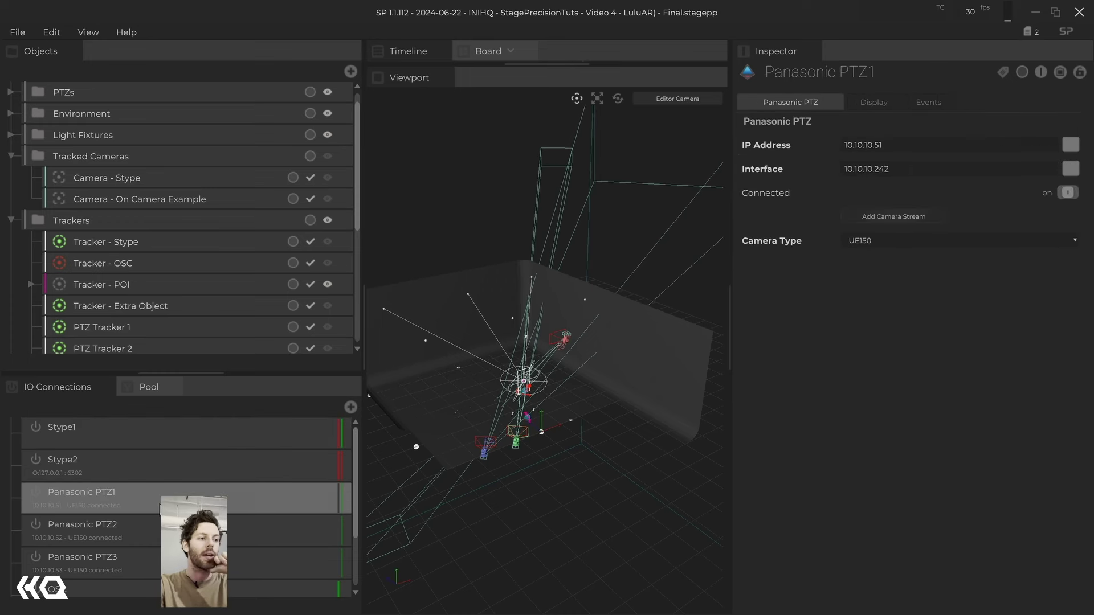
left_click(256, 530)
left_click(257, 562)
scroll(127, 520, "down", 2)
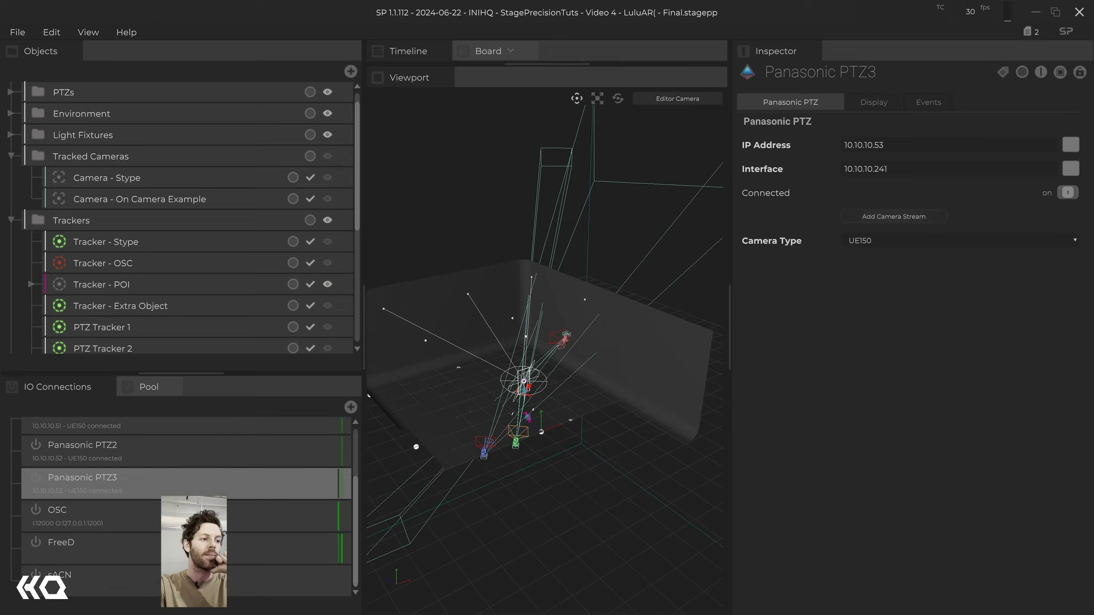
left_click(126, 520)
left_click(133, 552)
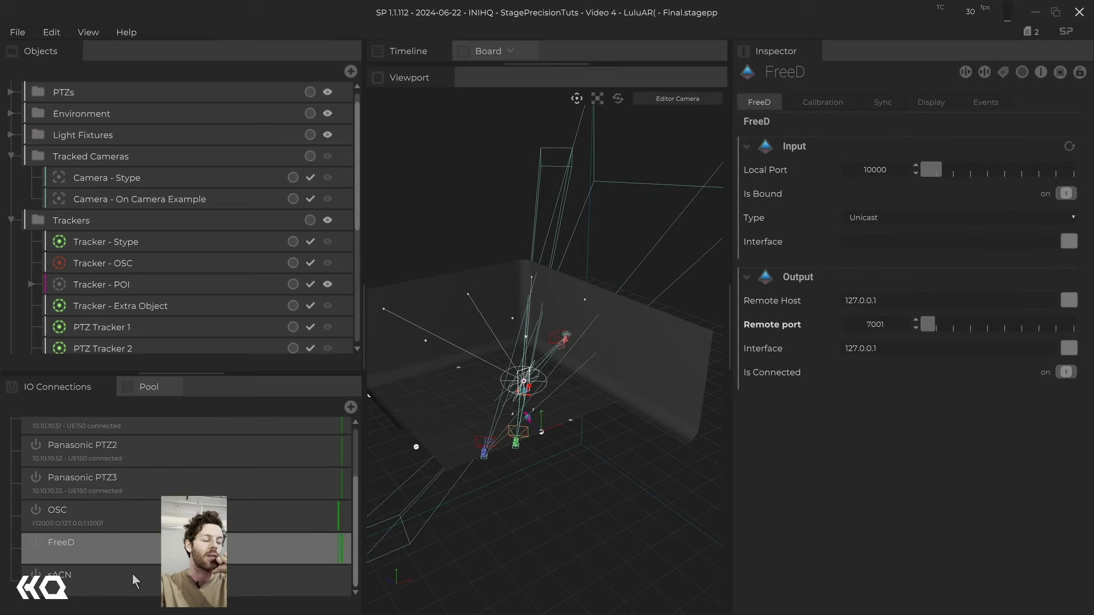
Check sACN, then open the PTZ Camera under PTZs > Panasonic UE150-1 on its Maps tab
left_click(127, 577)
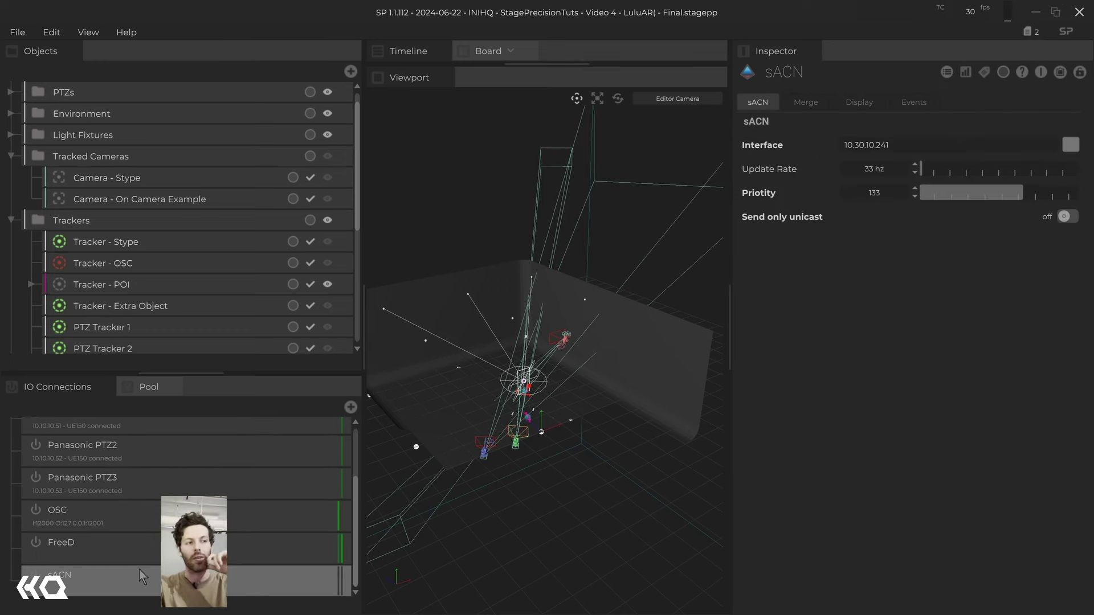
scroll(165, 198, "up", 1)
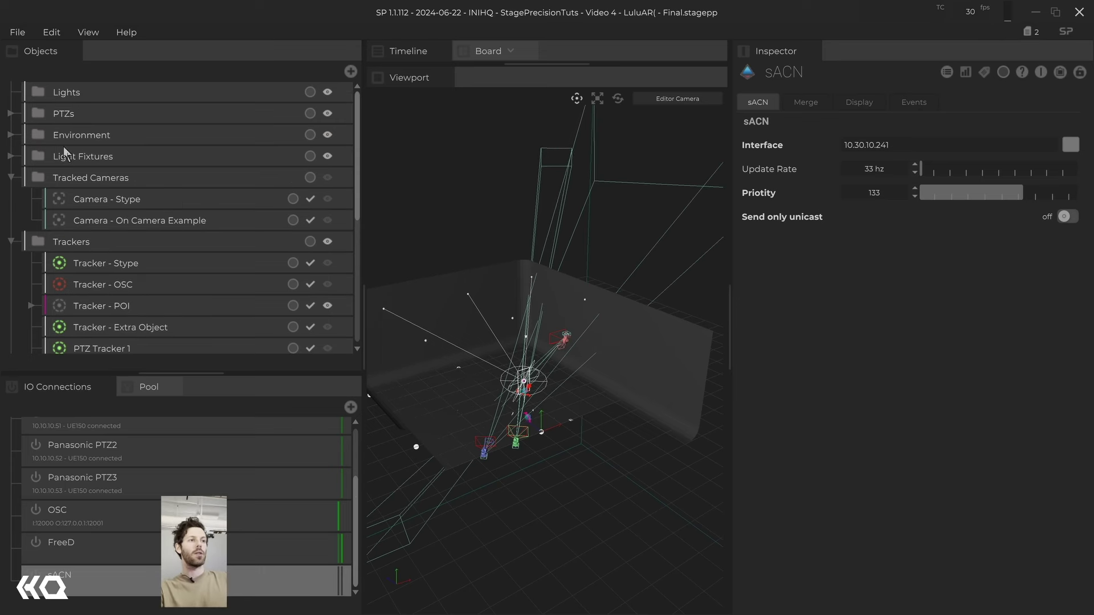
left_click(11, 114)
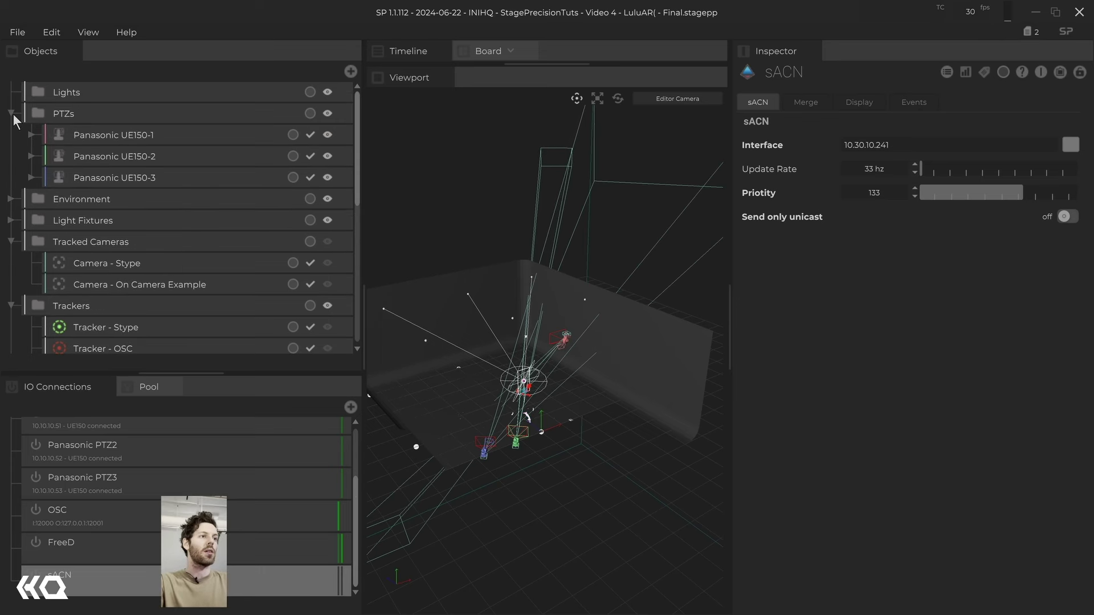
left_click(31, 135)
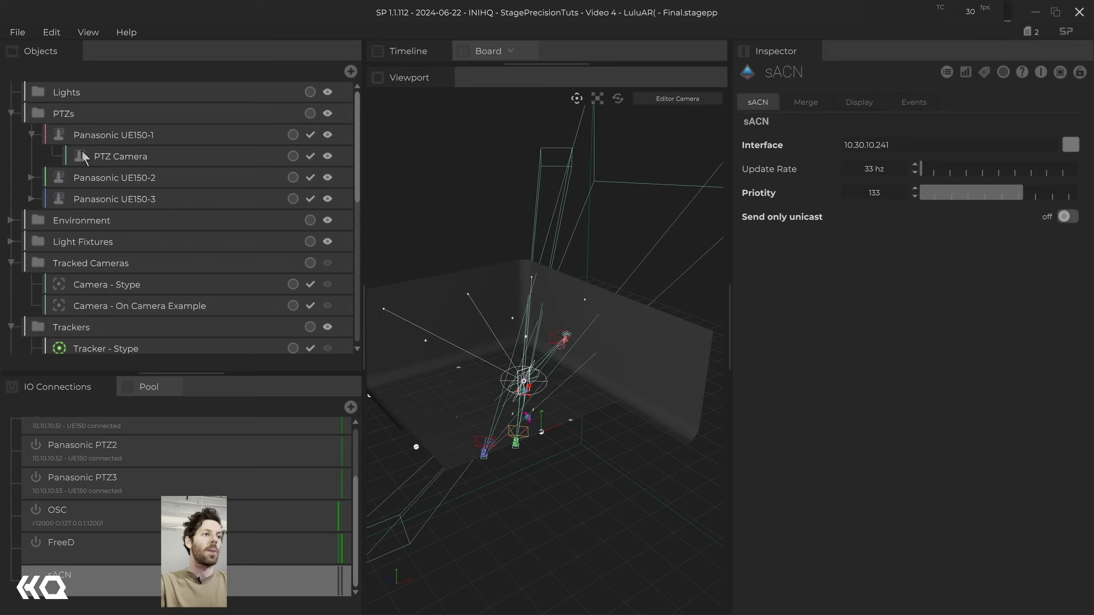
left_click(166, 158)
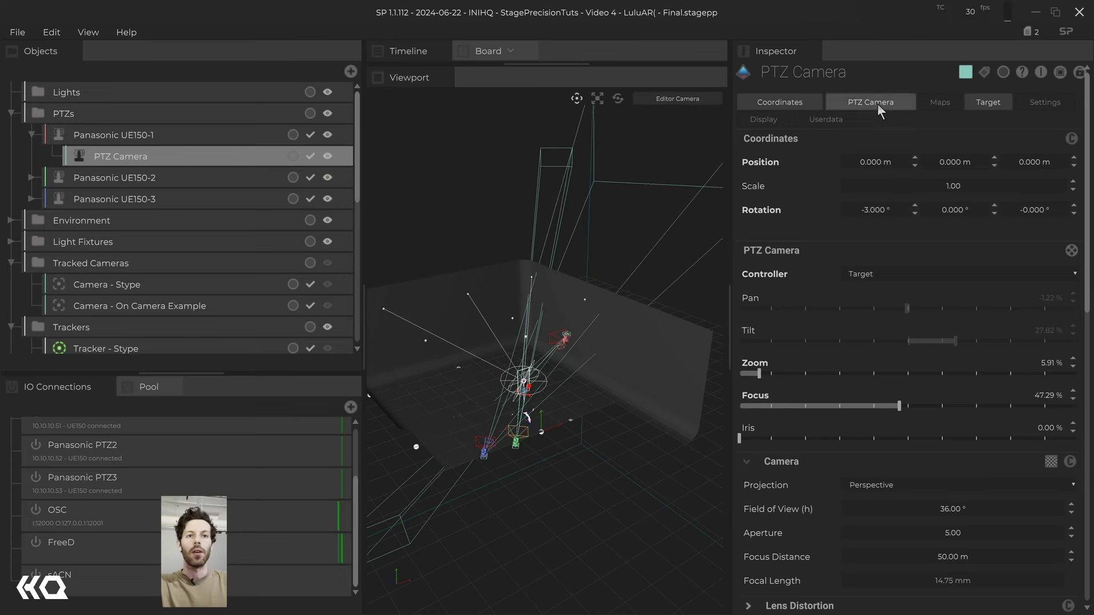
left_click(949, 105)
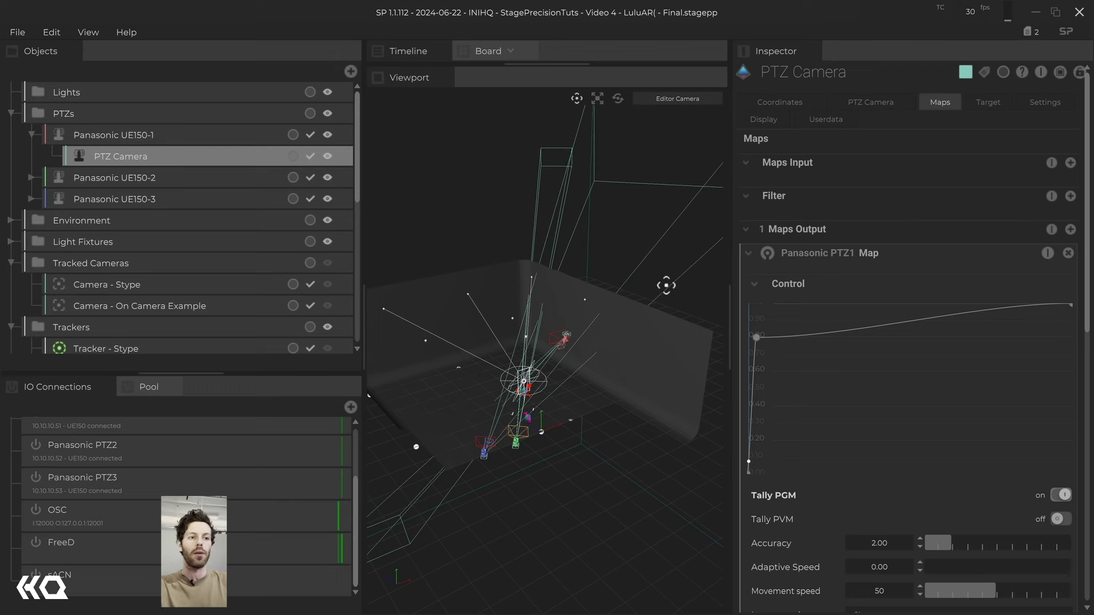
Frame and orbit the PTZ Camera in the viewport
scroll(522, 365, "up", 3)
key("f")
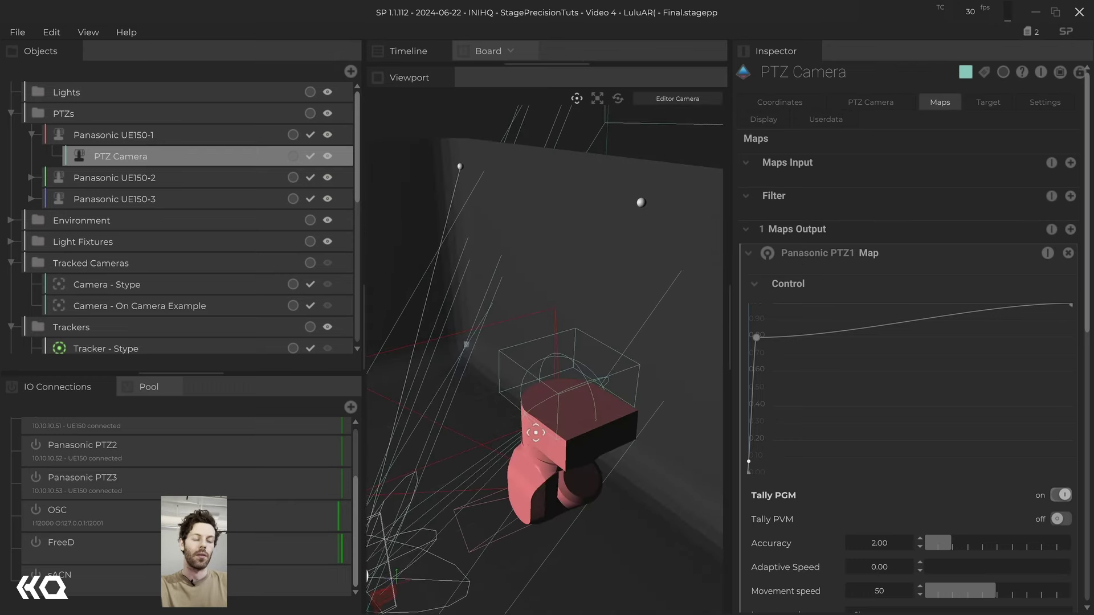
mouse_move(535, 433)
middle_mouse_down()
mouse_move(572, 410)
mouse_move(536, 424)
middle_mouse_up()
scroll(537, 425, "down", 5)
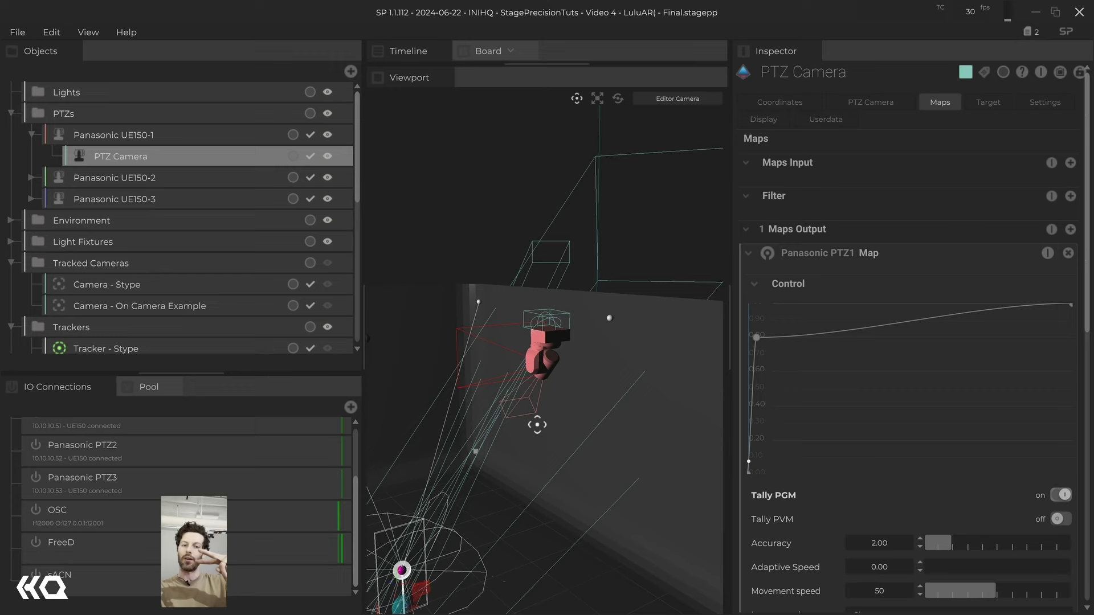
Show the PTZ Camera's Target tab, keeping Tracker - POI Targetframe as the target
left_click(979, 103)
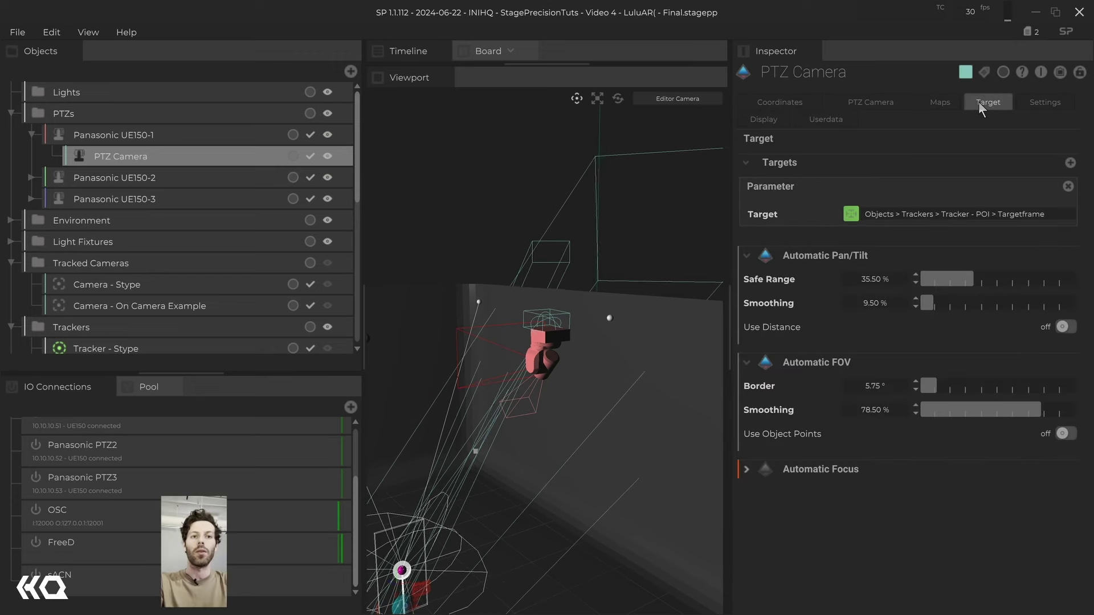
left_click(853, 216)
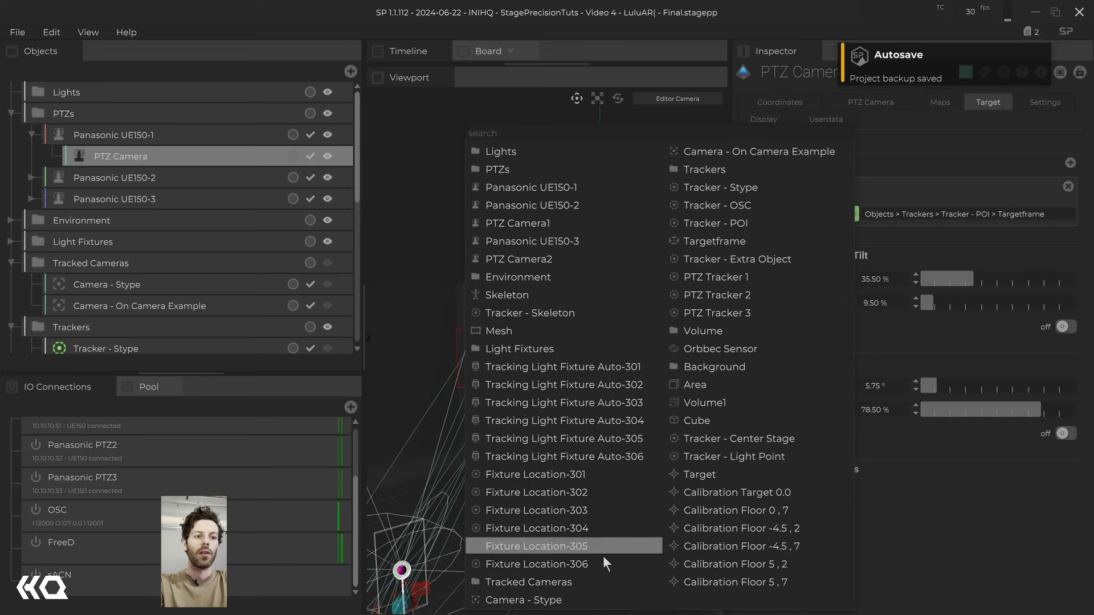
left_click(904, 194)
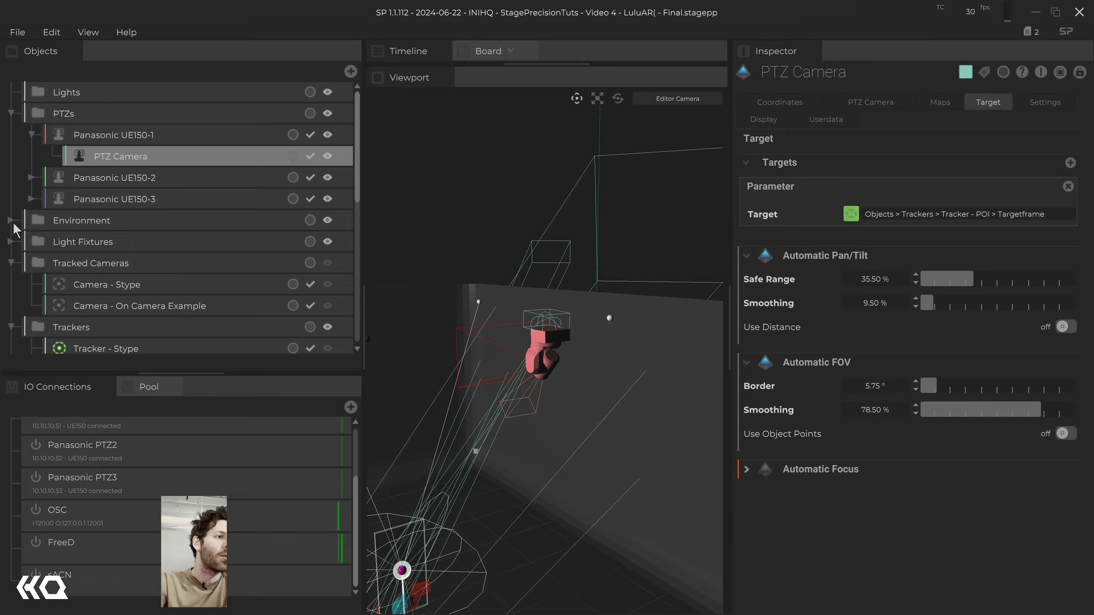
Expand the Volume group, select Orbbec Sensor, and check Volume1's settings and point count
scroll(23, 268, "down", 3)
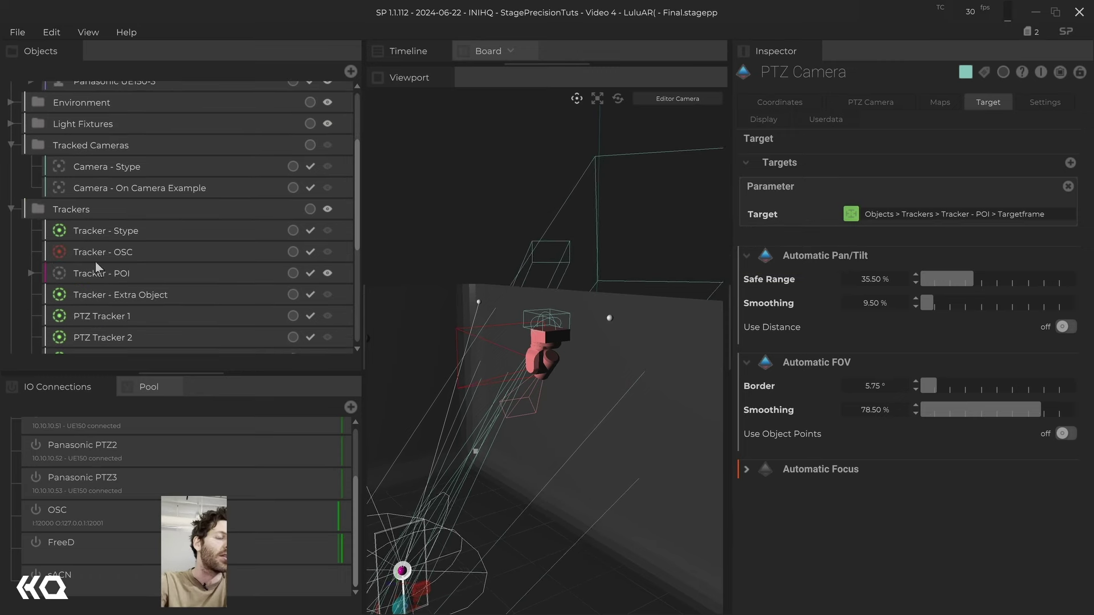
scroll(97, 267, "down", 3)
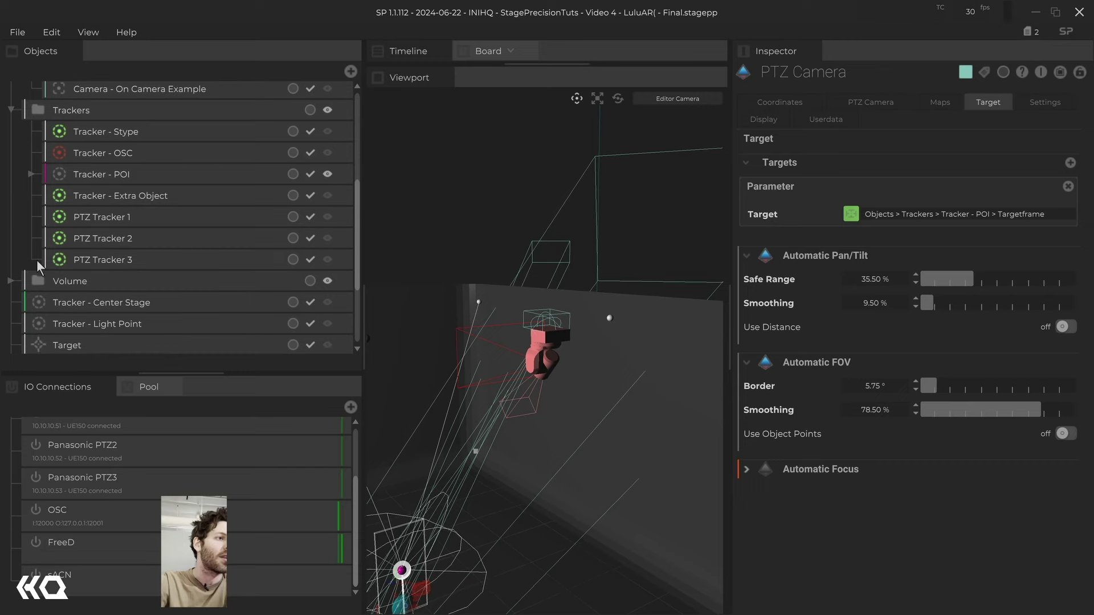
left_click(12, 281)
left_click(109, 302)
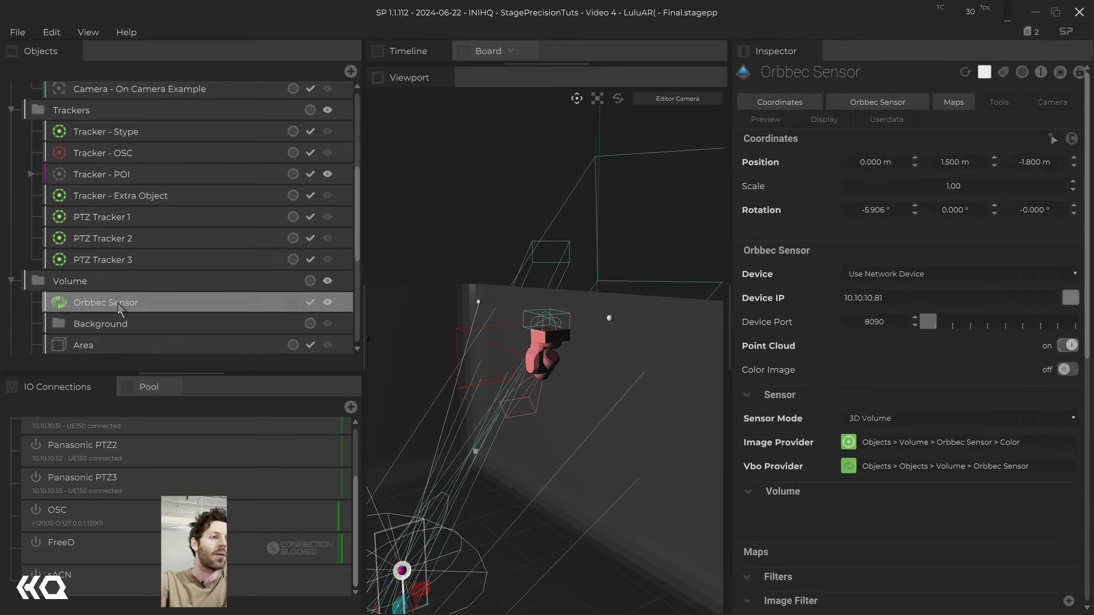
scroll(118, 302, "down", 1)
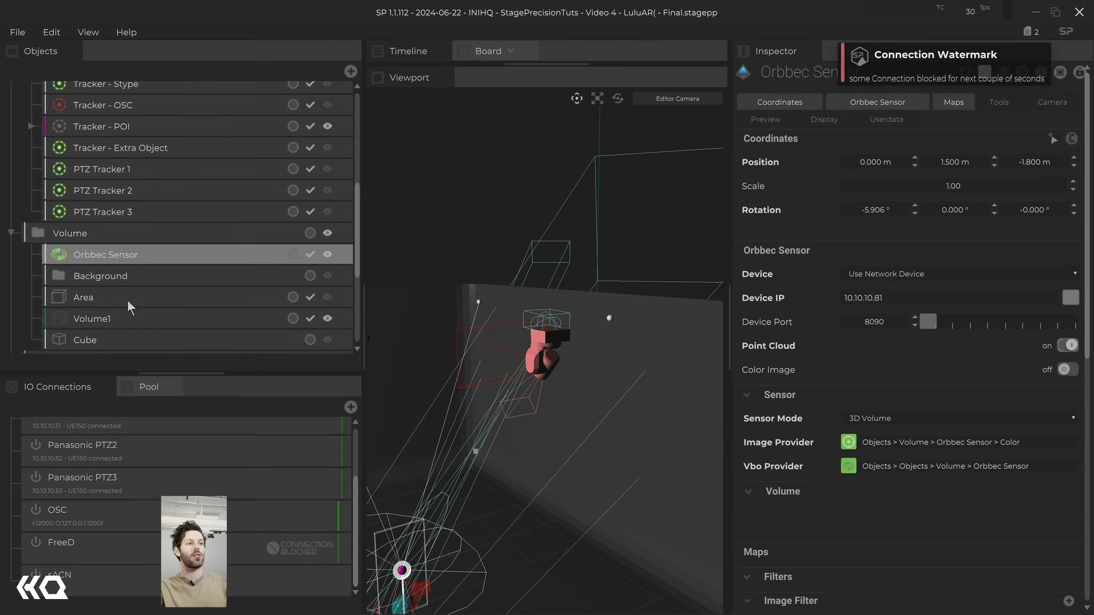
left_click(130, 317)
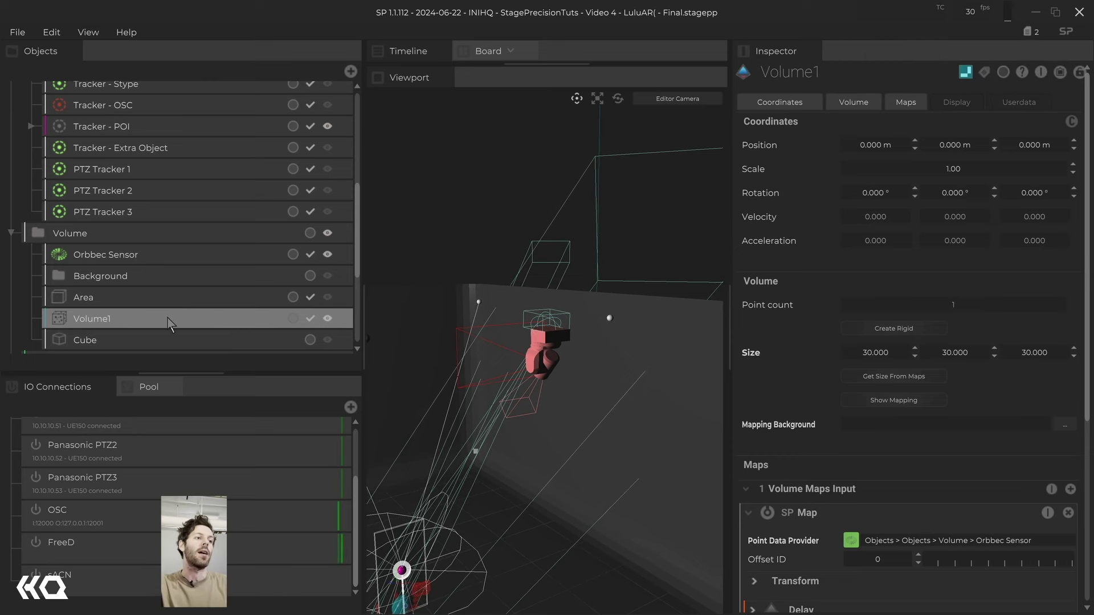
scroll(169, 324, "down", 1)
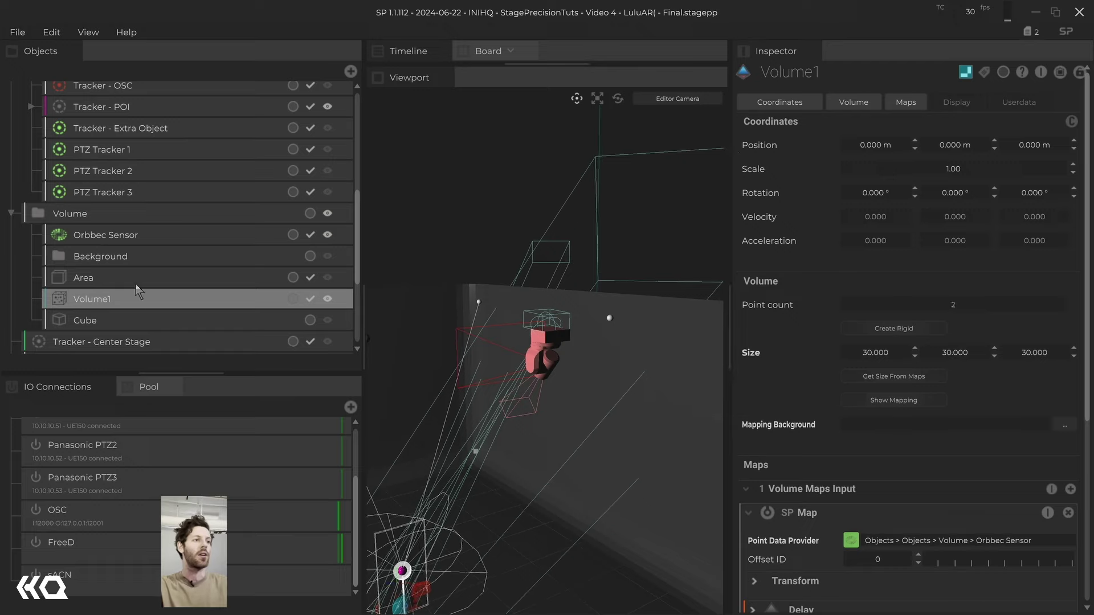
Reselect Orbbec Sensor (port 8090, 3D Volume) and frame and orbit it in the viewport
left_click(158, 241)
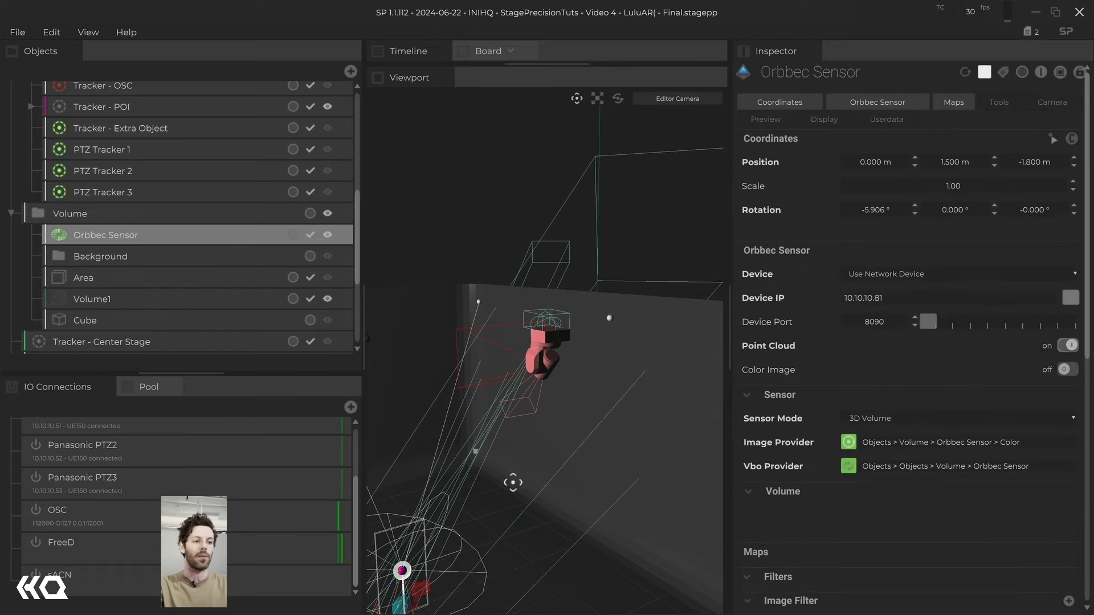
key("f")
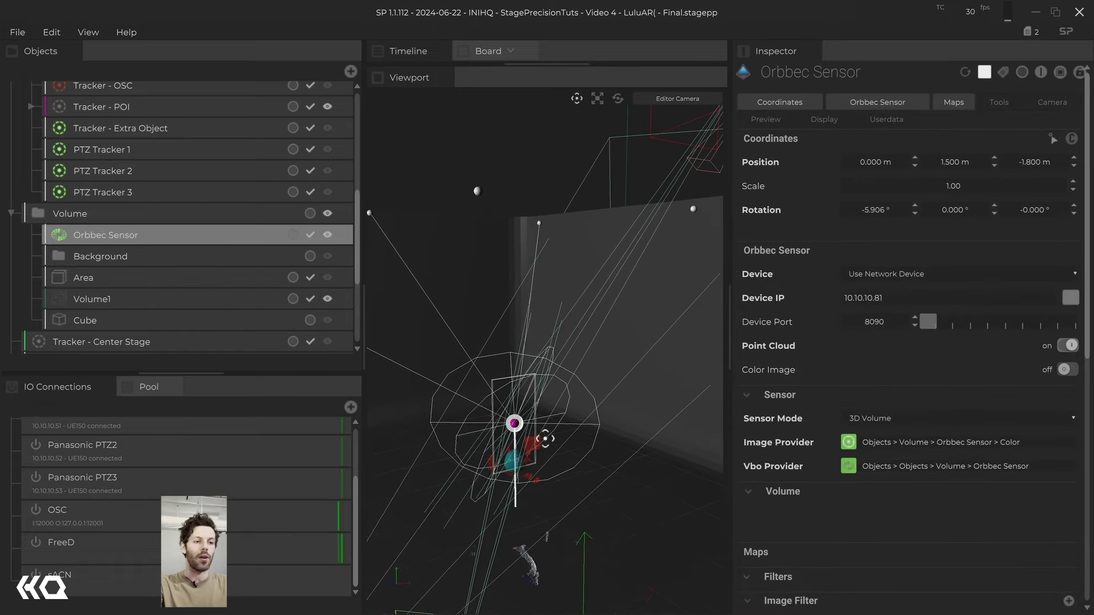
middle_click_drag(478, 462, 617, 586)
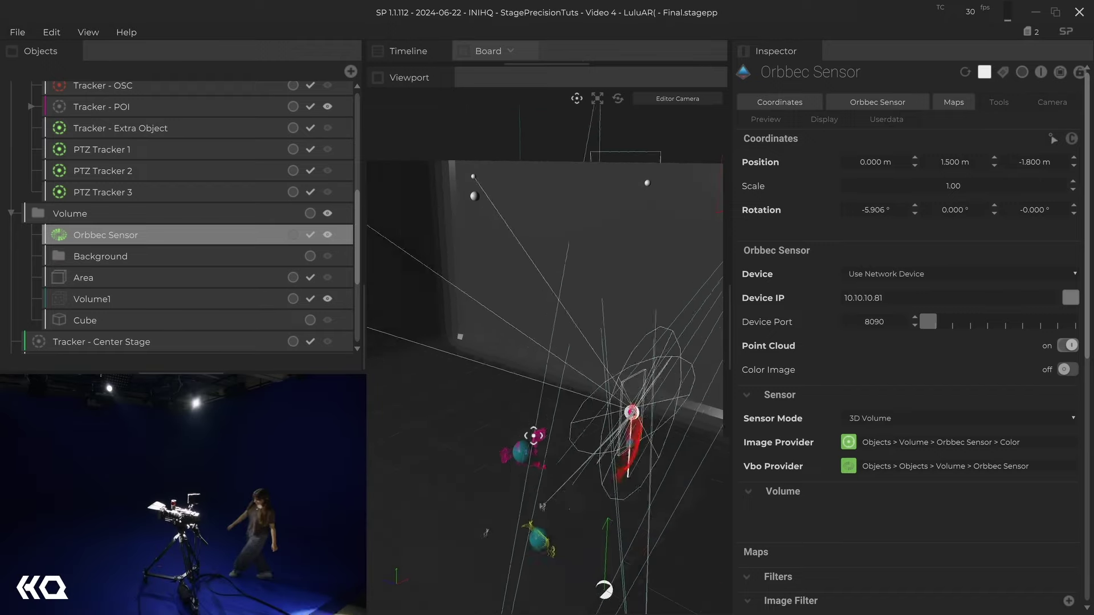
Collapse PTZs and hide the PTZ cameras and Light Fixtures from the 3D view
middle_click_drag(533, 436, 621, 478)
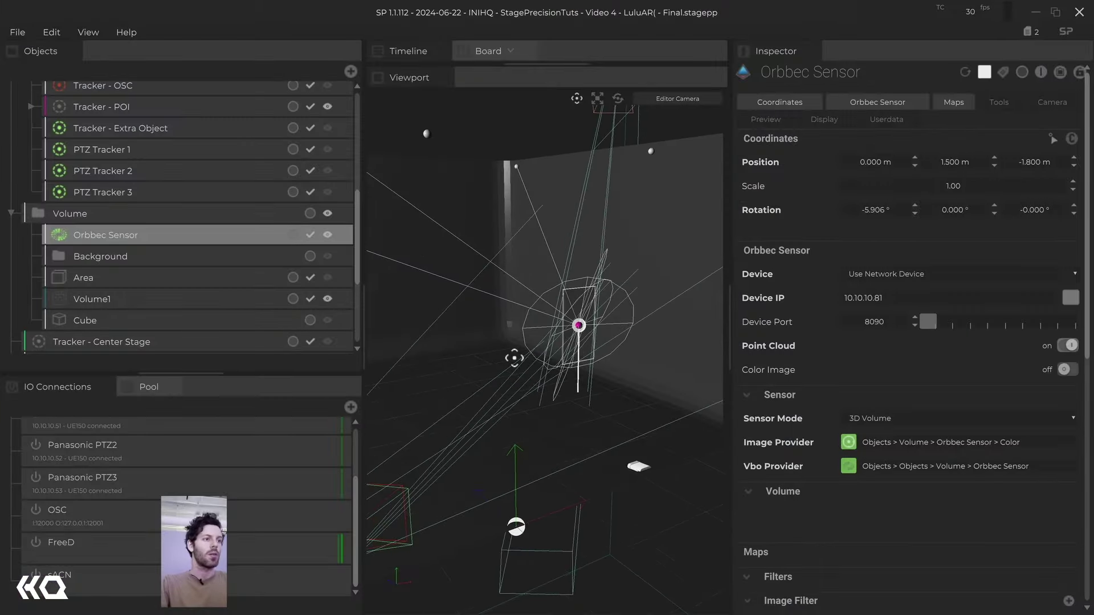
scroll(85, 203, "up", 5)
scroll(118, 180, "up", 2)
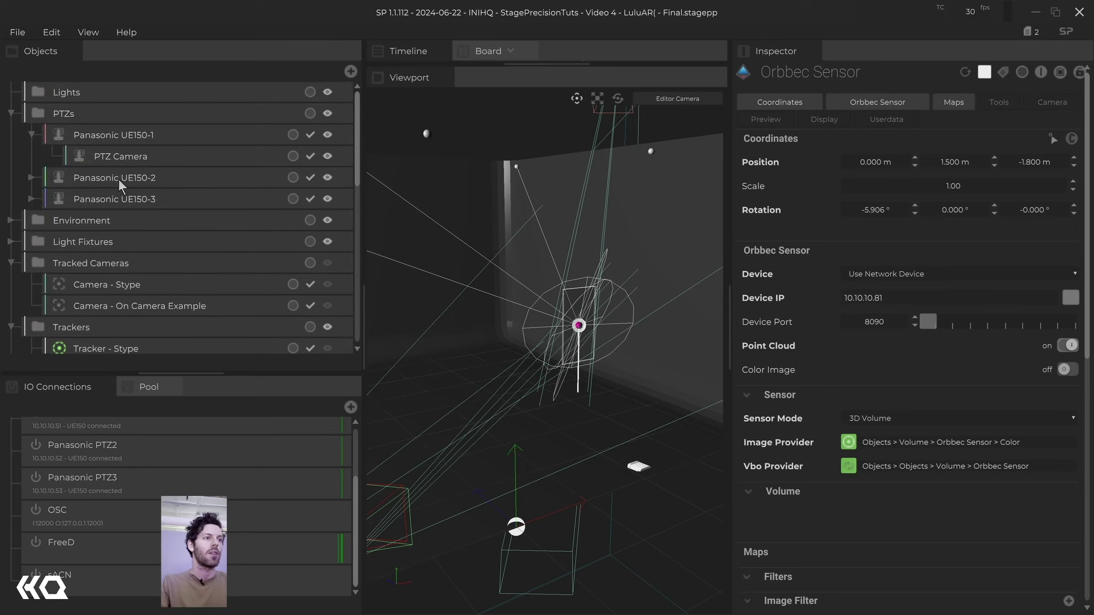
left_click(12, 113)
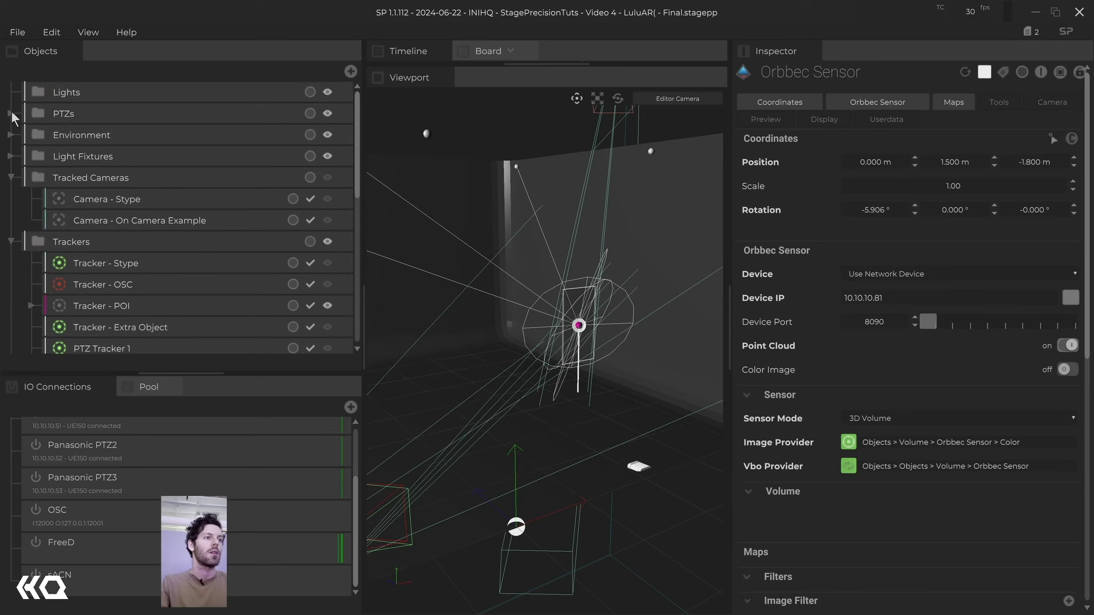
left_click(327, 113)
left_click(328, 156)
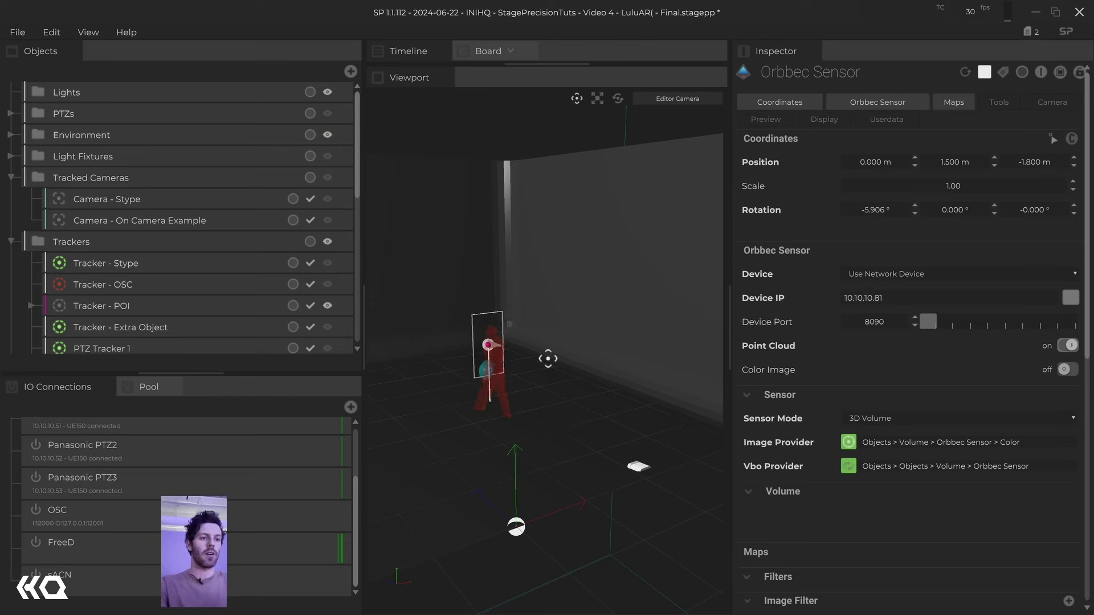
Zoom onto the tracked person and open Tracker - POI's Targetframe (1.00 m height, 0.56 × 1.06 m)
mouse_move(542, 367)
left_mouse_down()
mouse_move(600, 375)
mouse_move(480, 361)
mouse_move(549, 356)
left_mouse_up()
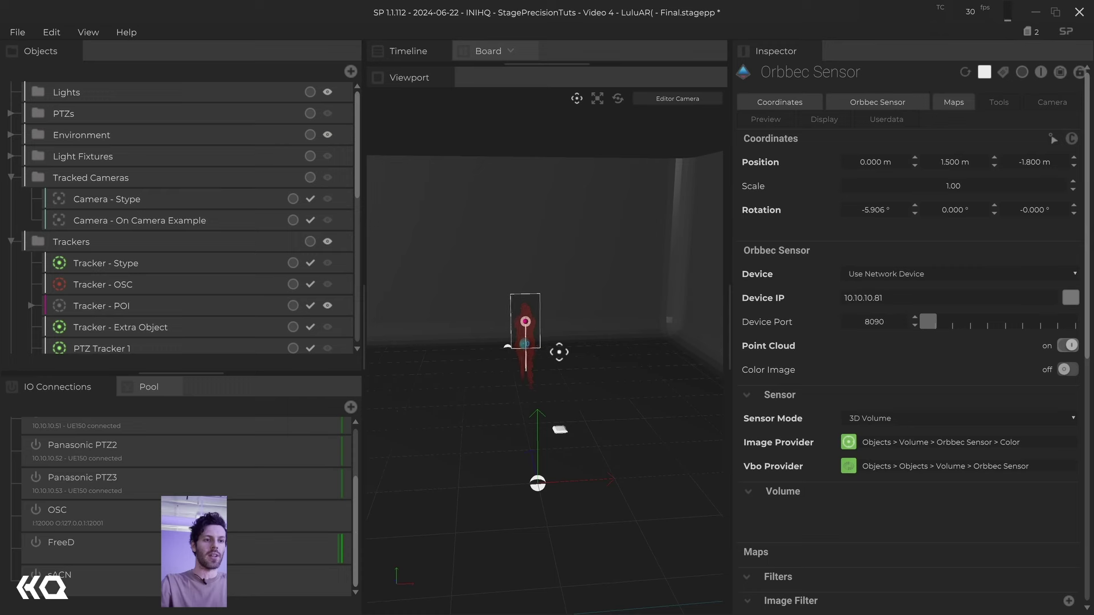
scroll(550, 357, "up", 5)
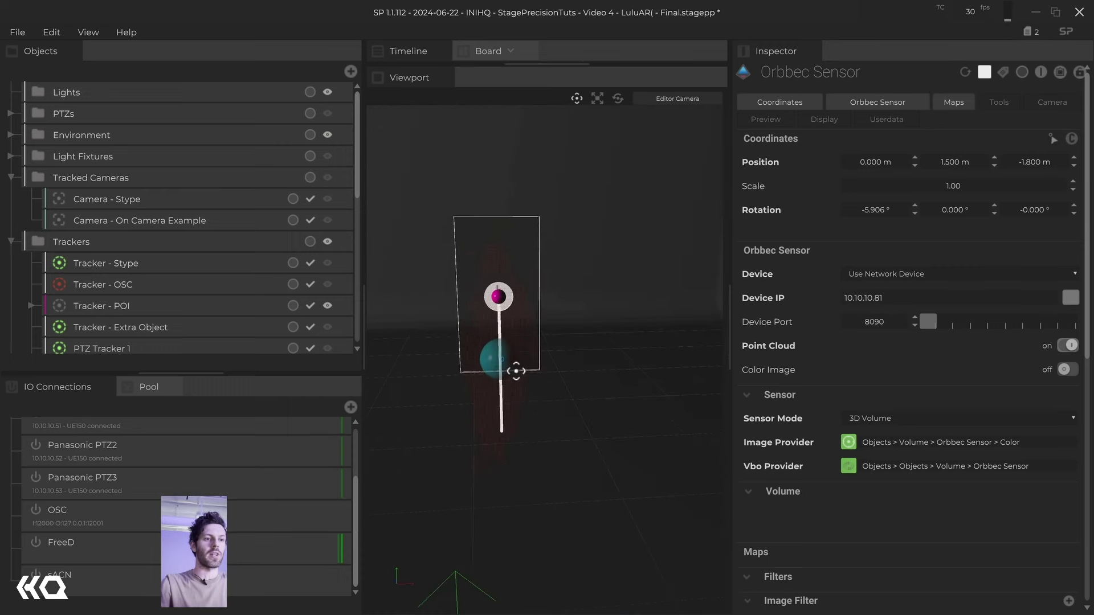
scroll(94, 288, "down", 2)
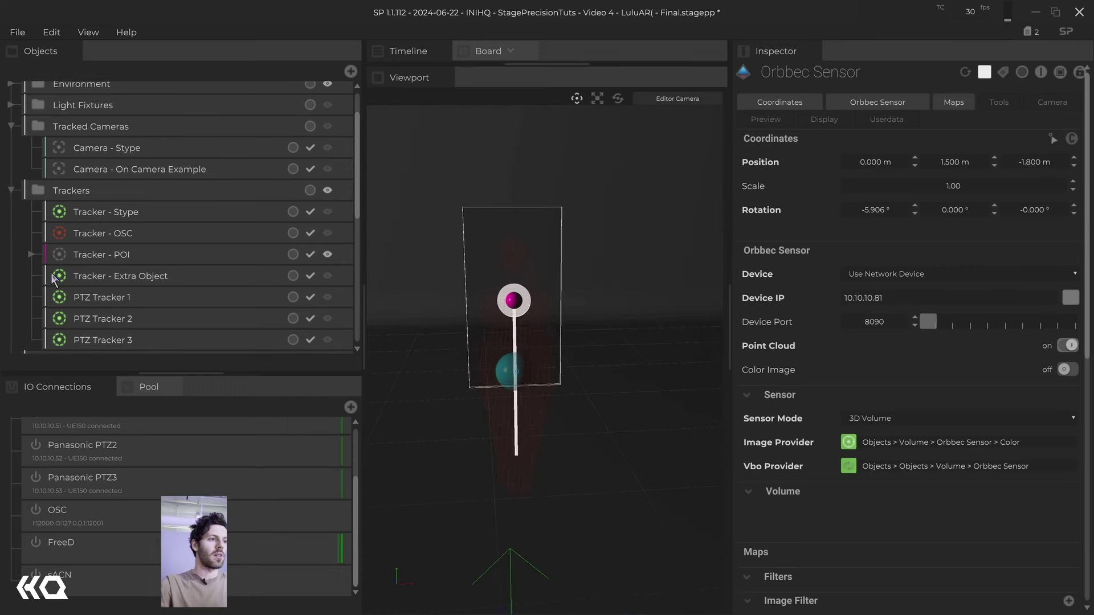
left_click(32, 254)
left_click(131, 279)
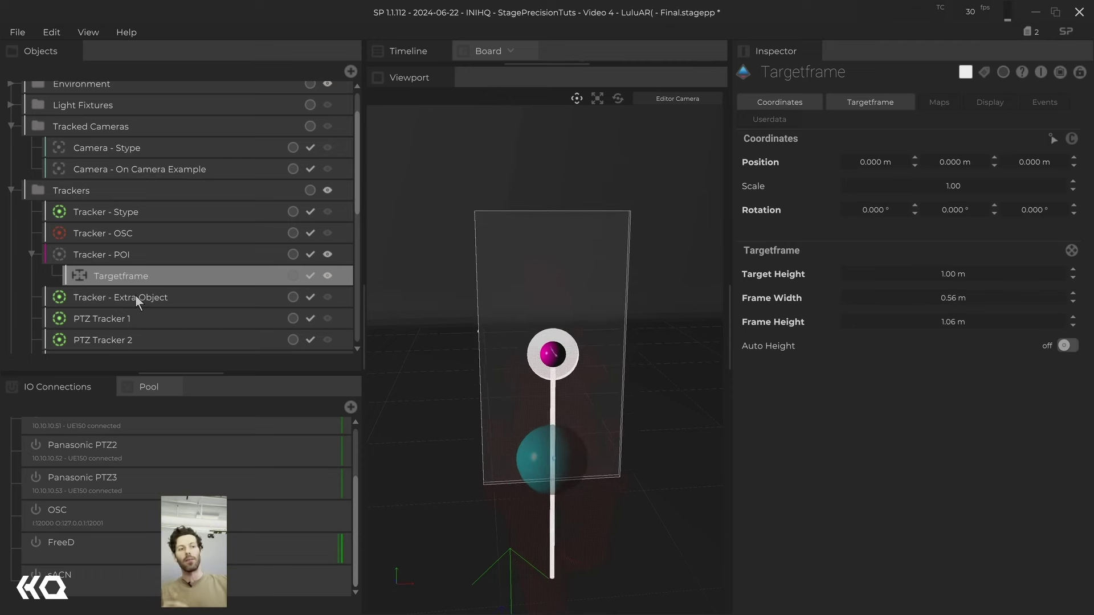
scroll(140, 201, "up", 2)
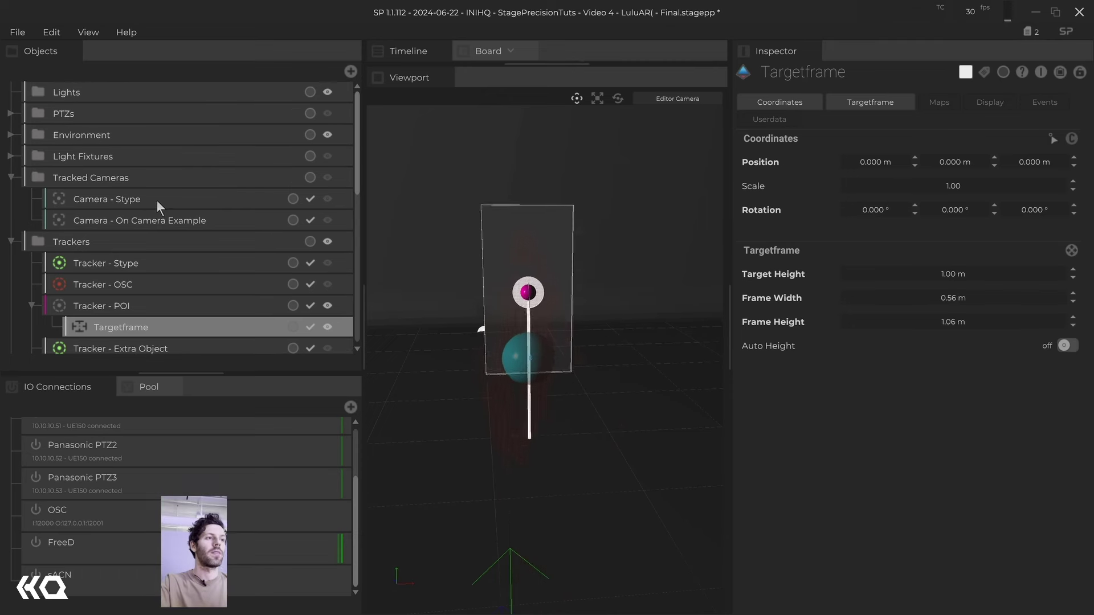
Briefly show then hide the PTZ cameras, and make the Light Fixtures visible again
left_click(13, 114)
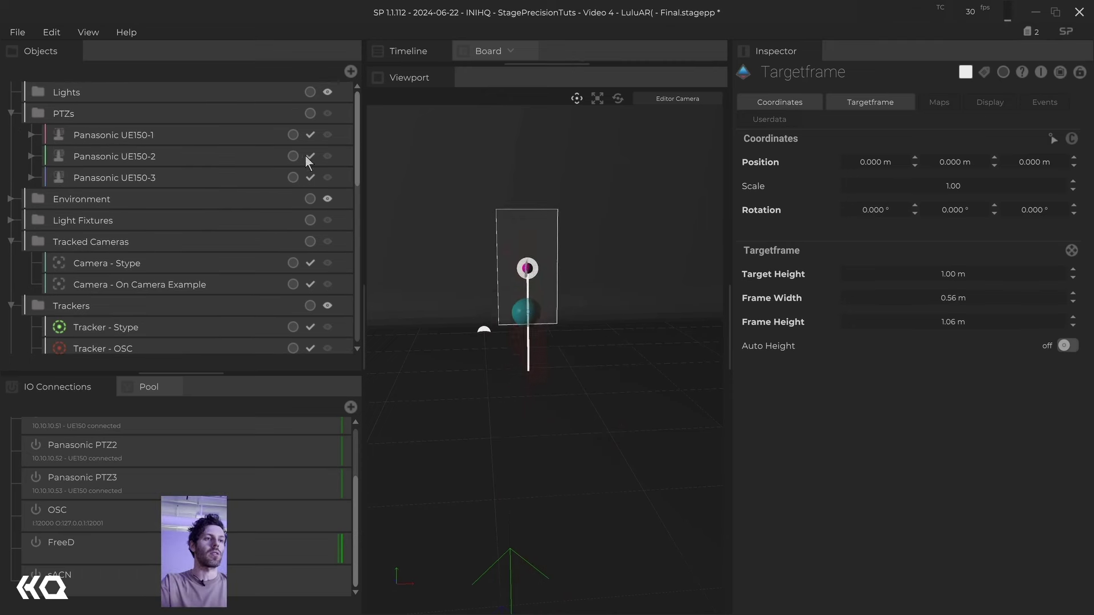
left_click(328, 113)
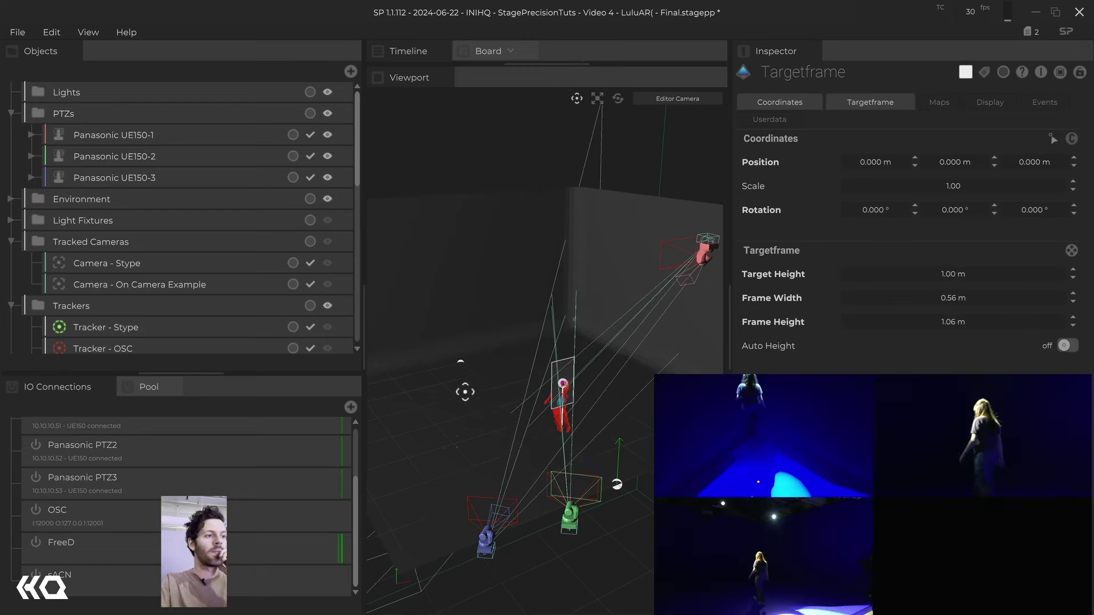
left_click(328, 113)
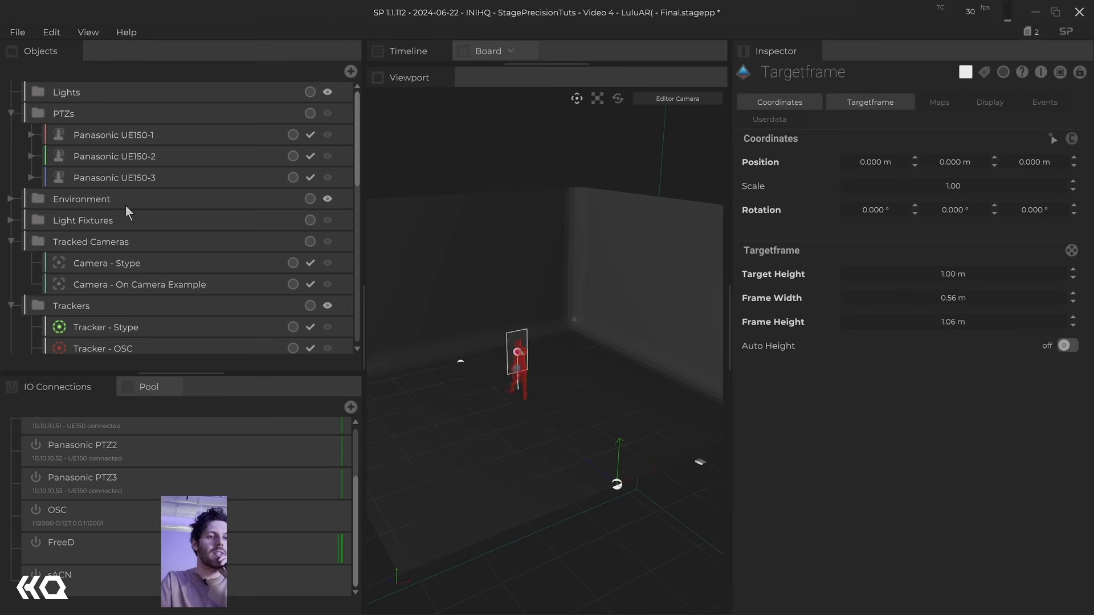
scroll(152, 207, "down", 3)
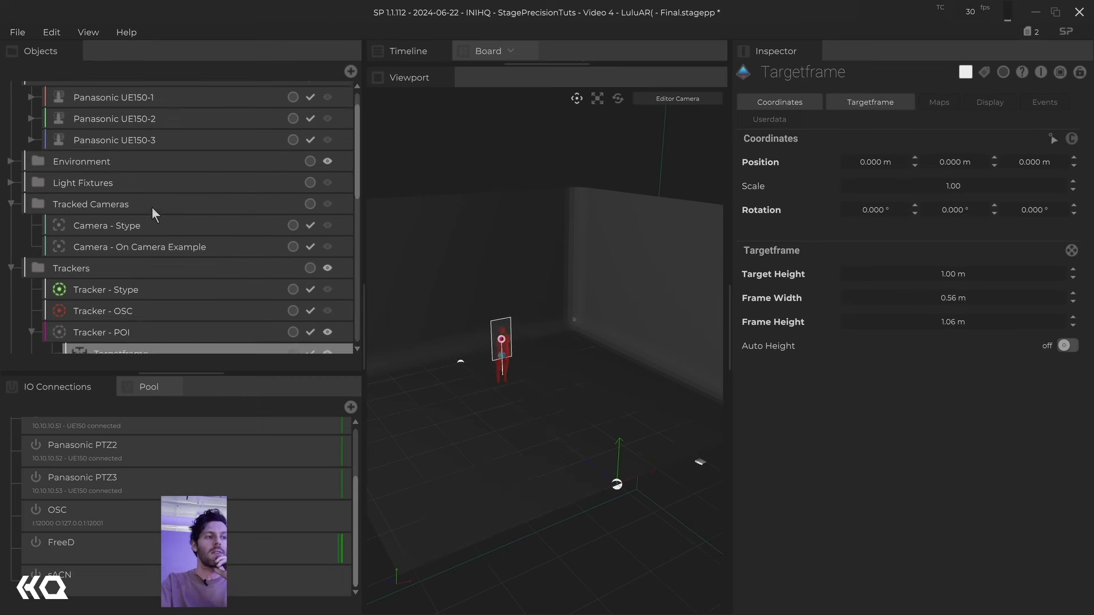
left_click(327, 116)
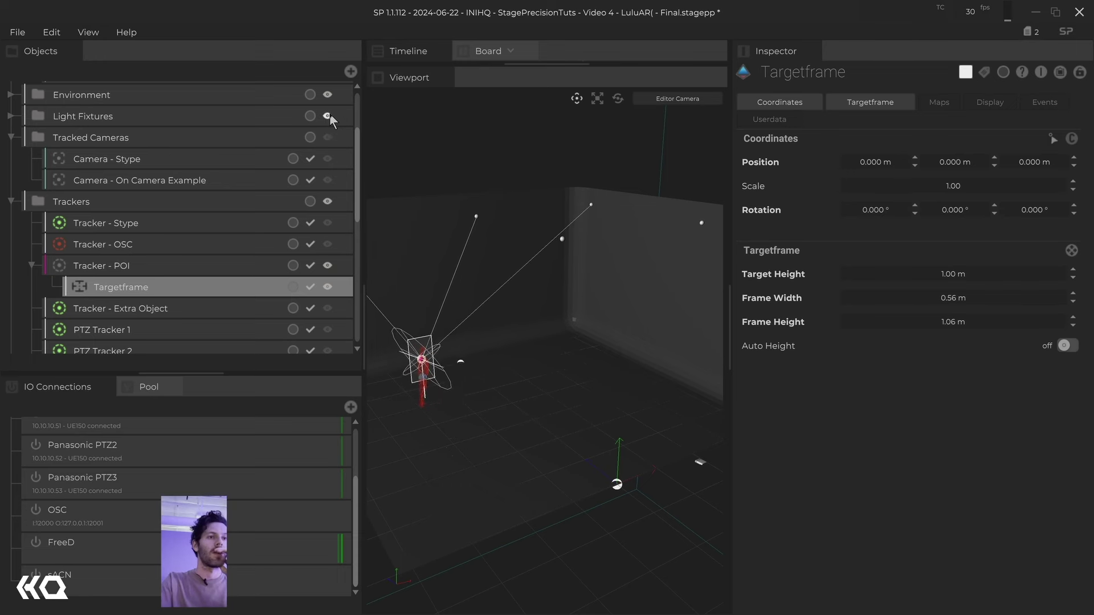
Expand Light Fixtures and inspect Tracking Light Fixture Auto-302, aimed at Tracker - POI
left_click(227, 117)
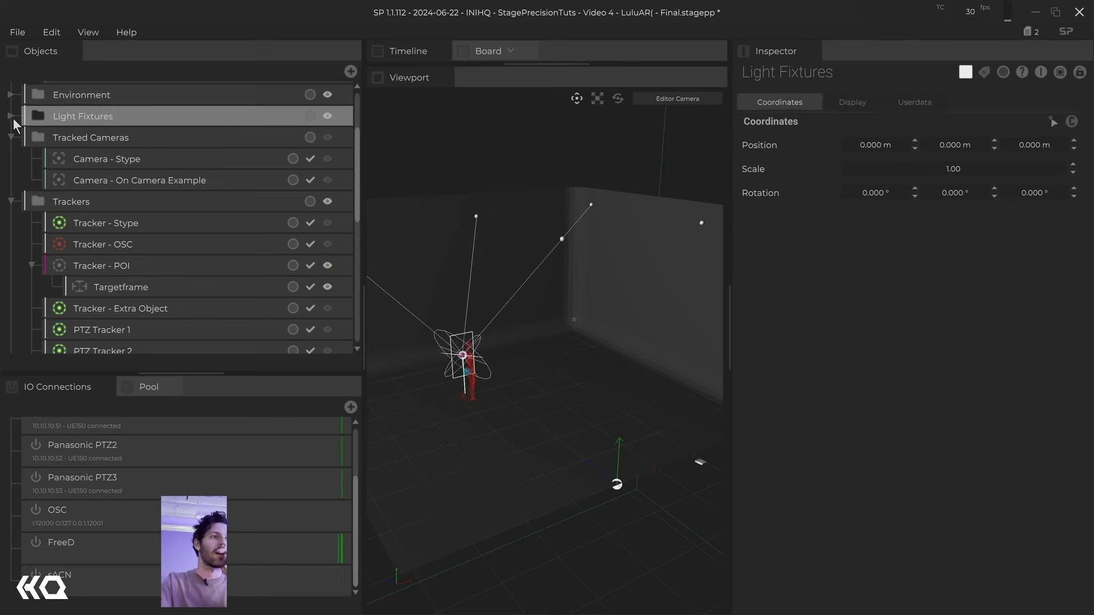
left_click(12, 116)
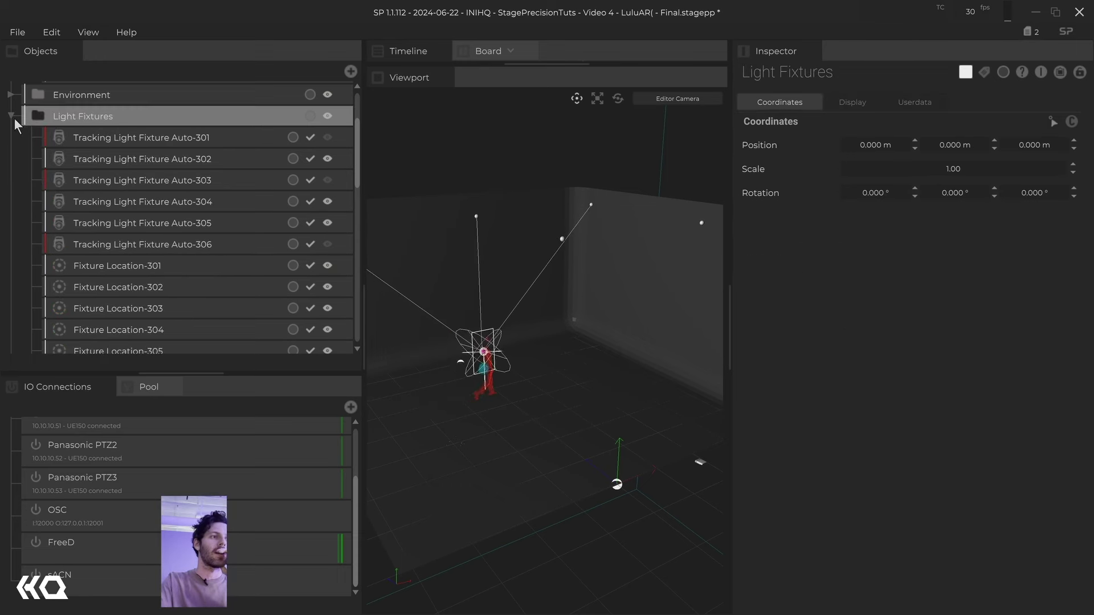
left_click(160, 157)
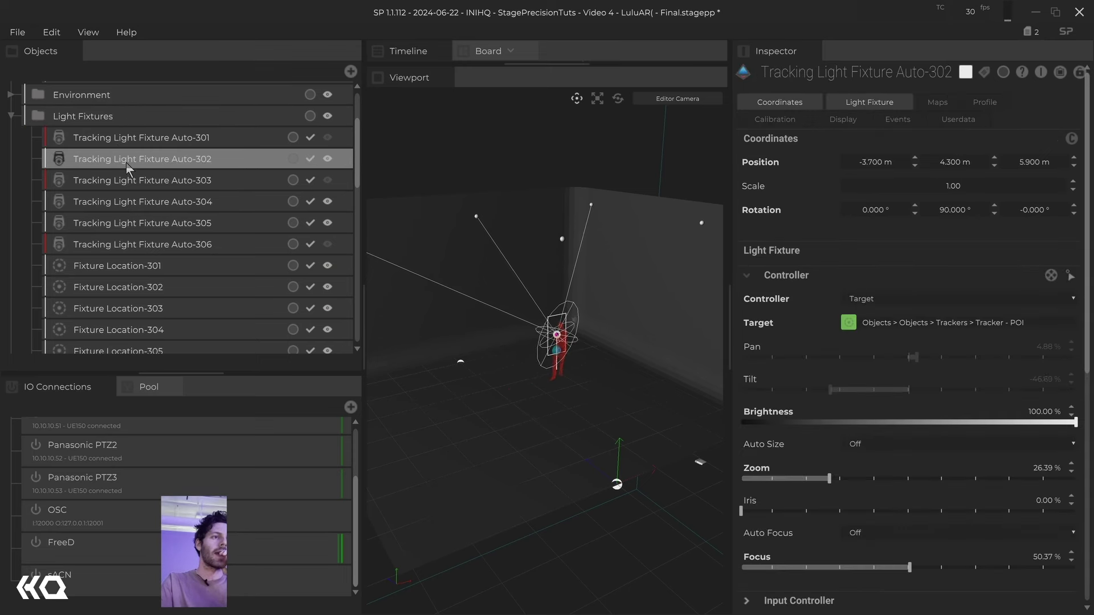
Dismiss the add-object menu, reselect Auto-302, and show the Pool of fixture profiles
right_click(38, 357)
mouse_move(92, 185)
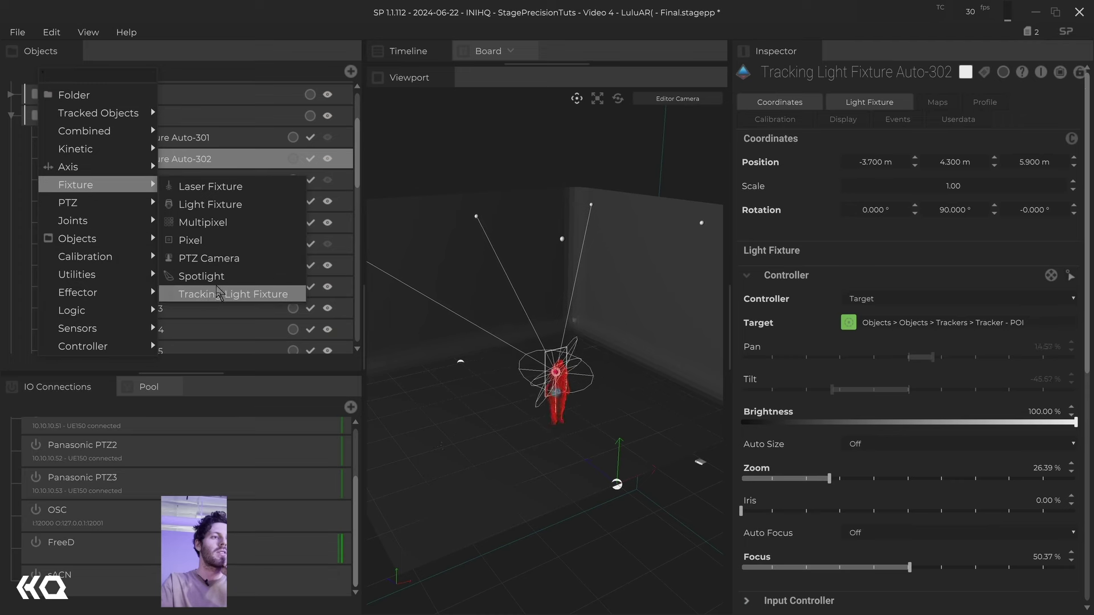
left_click(244, 146)
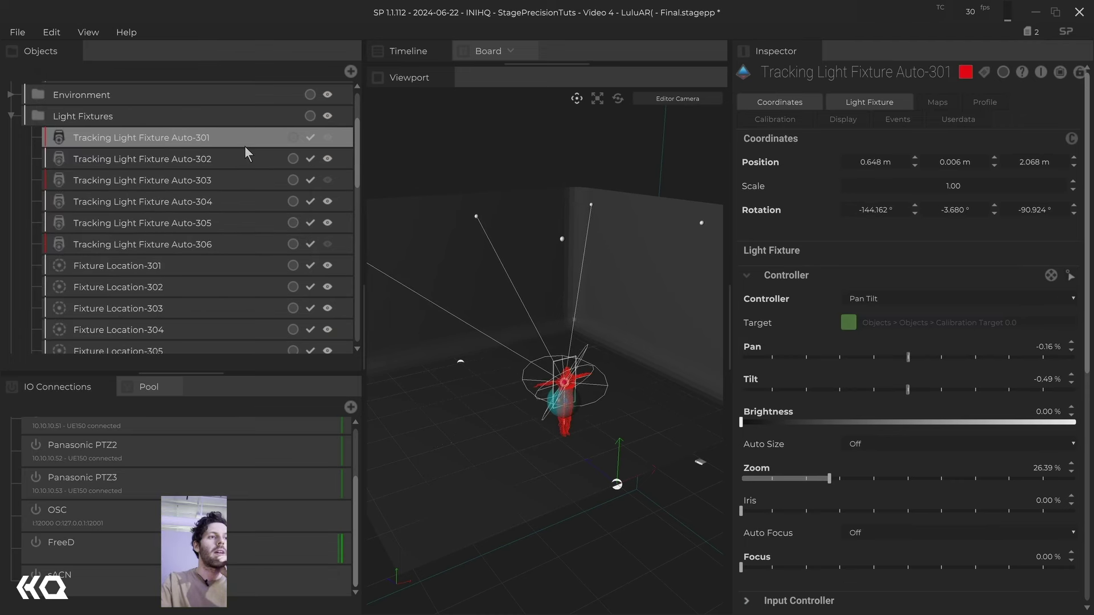
left_click(231, 157)
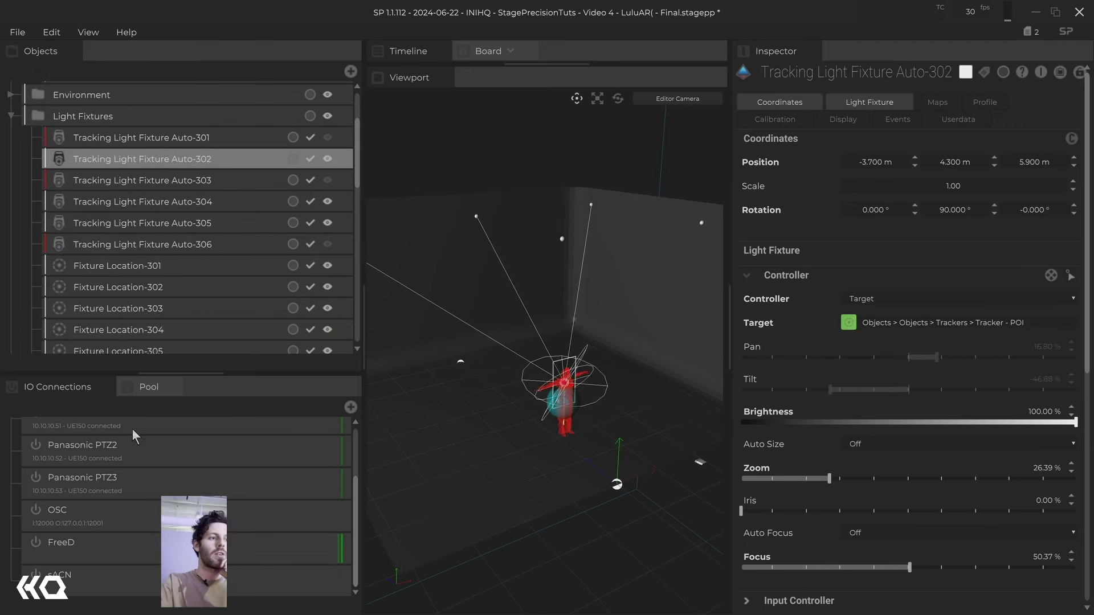
left_click(147, 389)
Inspect the Fixture Profile's templates and channel parameters
left_click(73, 454)
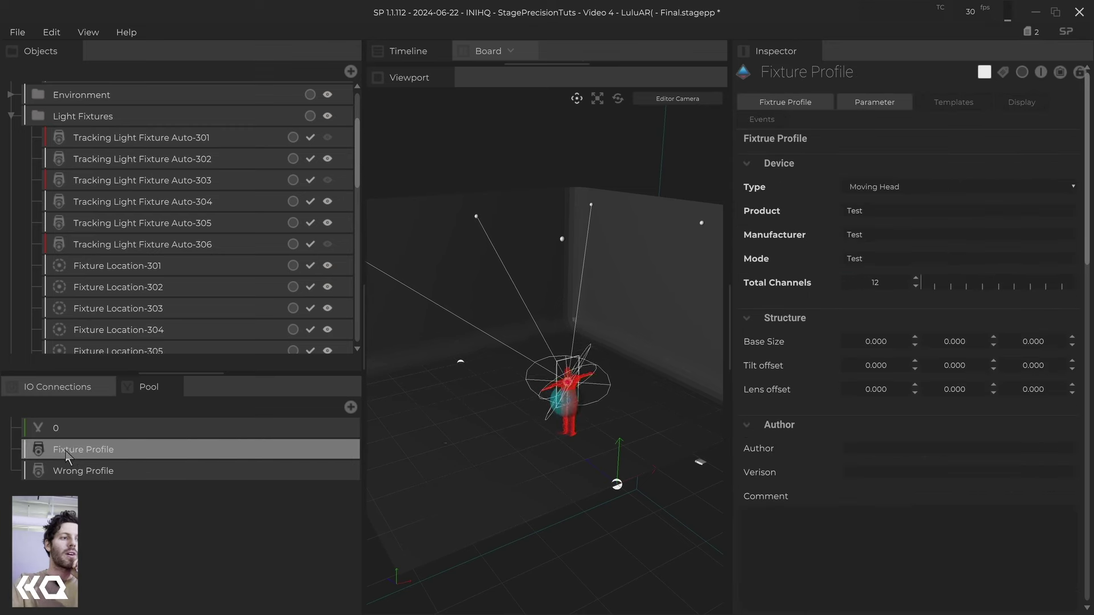
left_click(935, 104)
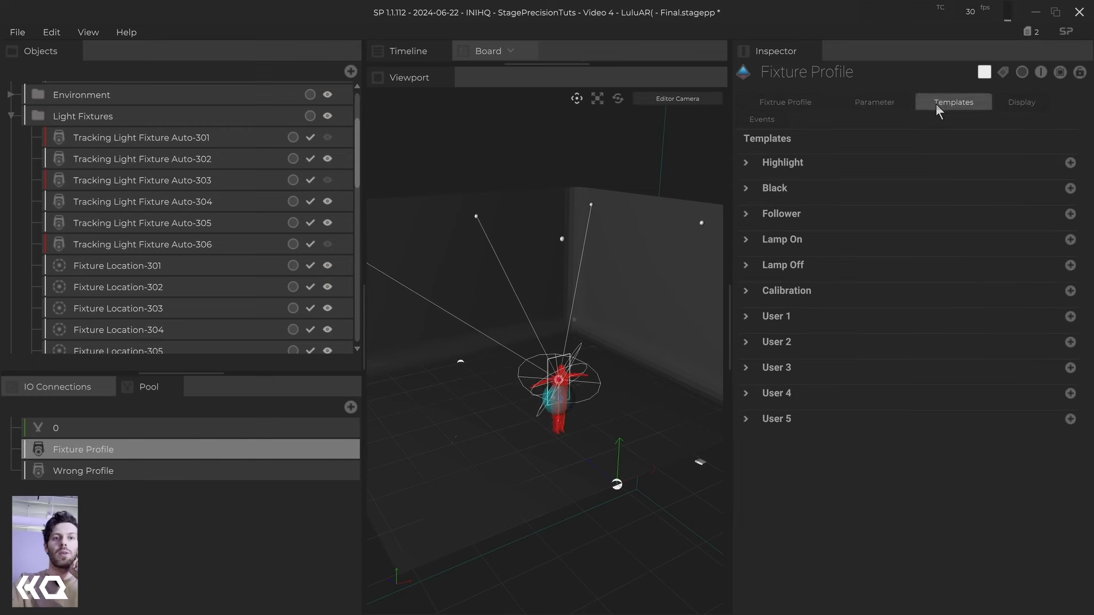
left_click(893, 106)
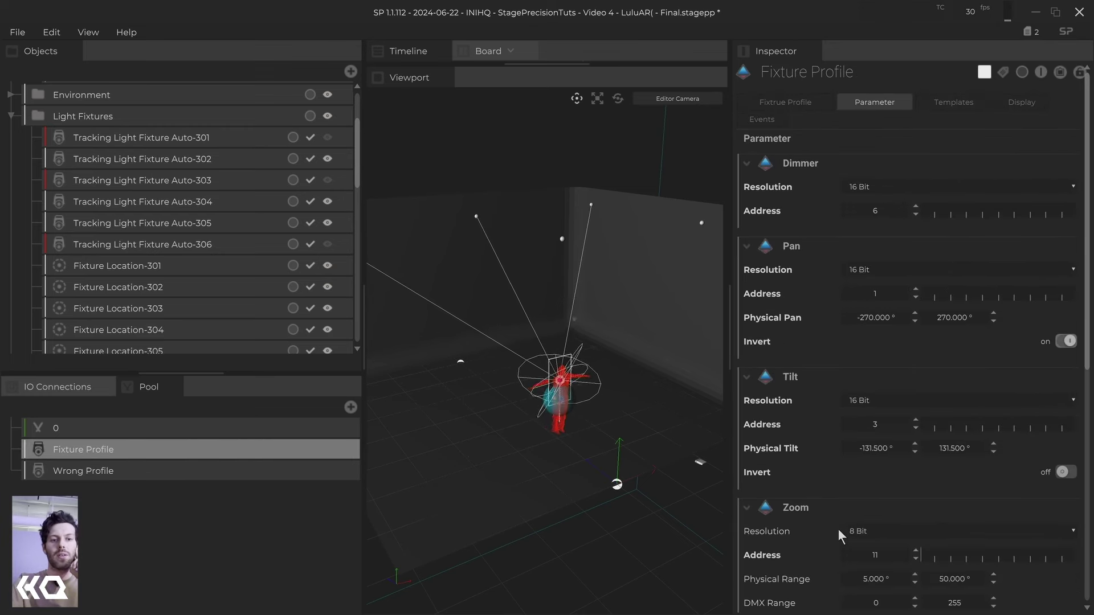
Show Auto-302's calibration: Only Interpolation mode, optimisation on, 6 calibration points
left_click(129, 163)
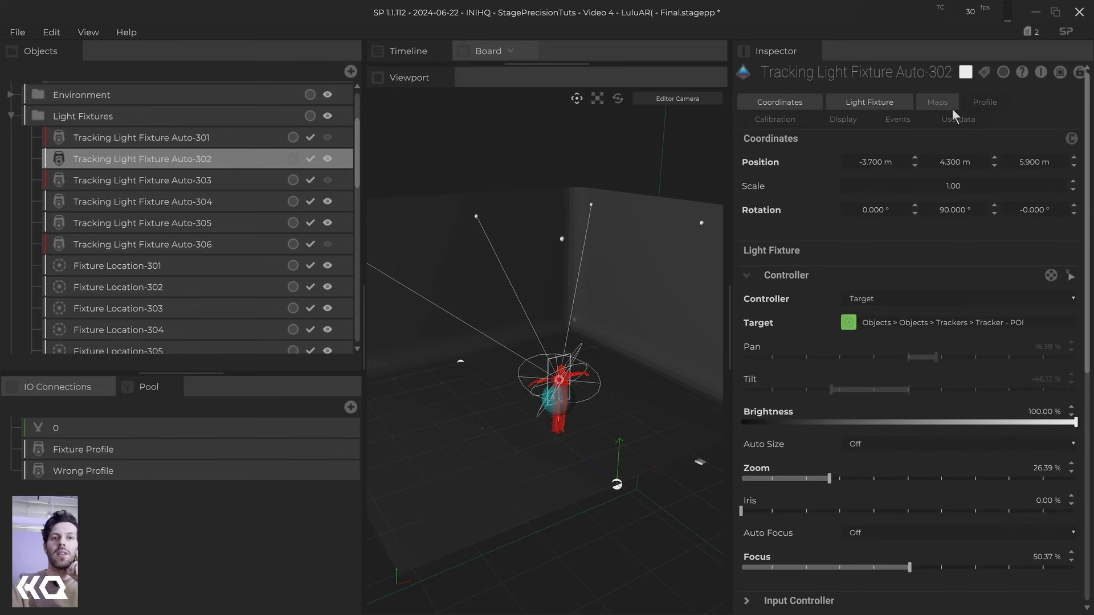
left_click(873, 102)
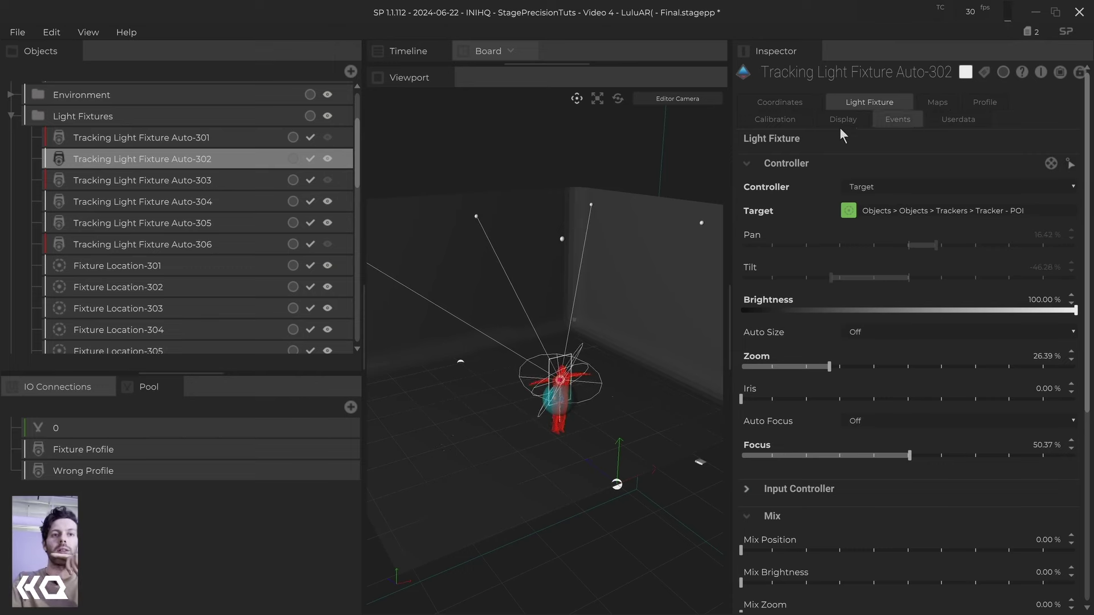
left_click(794, 121)
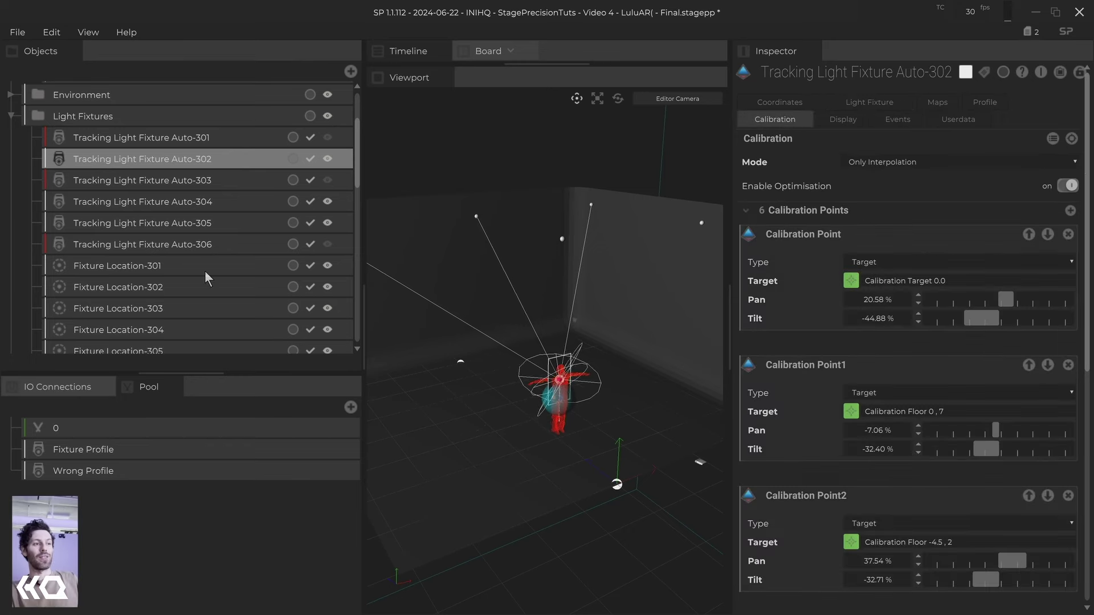
scroll(168, 276, "down", 10)
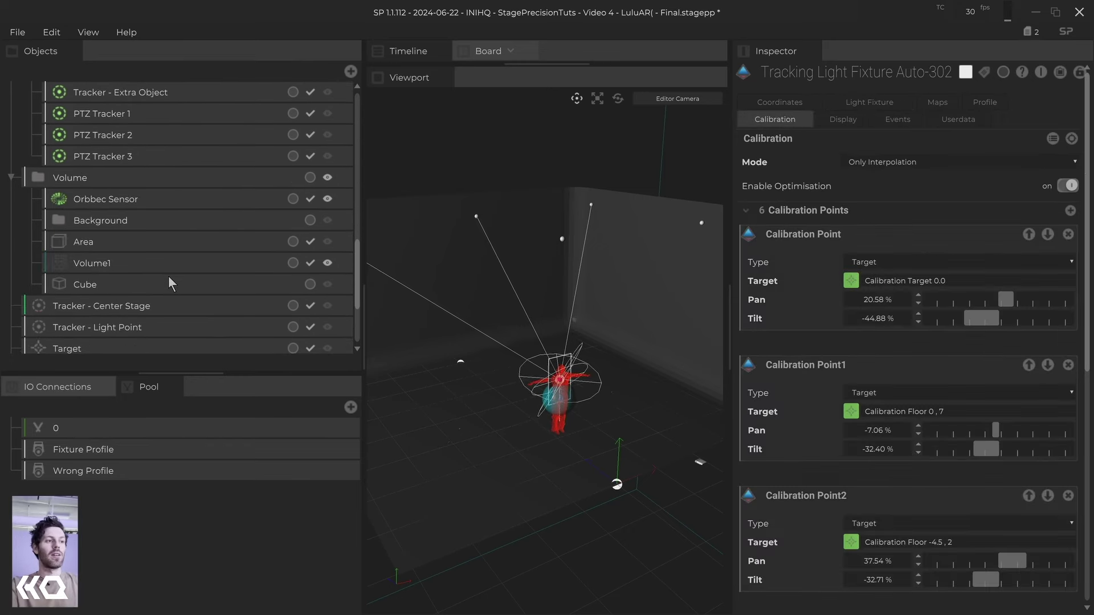
scroll(169, 276, "down", 2)
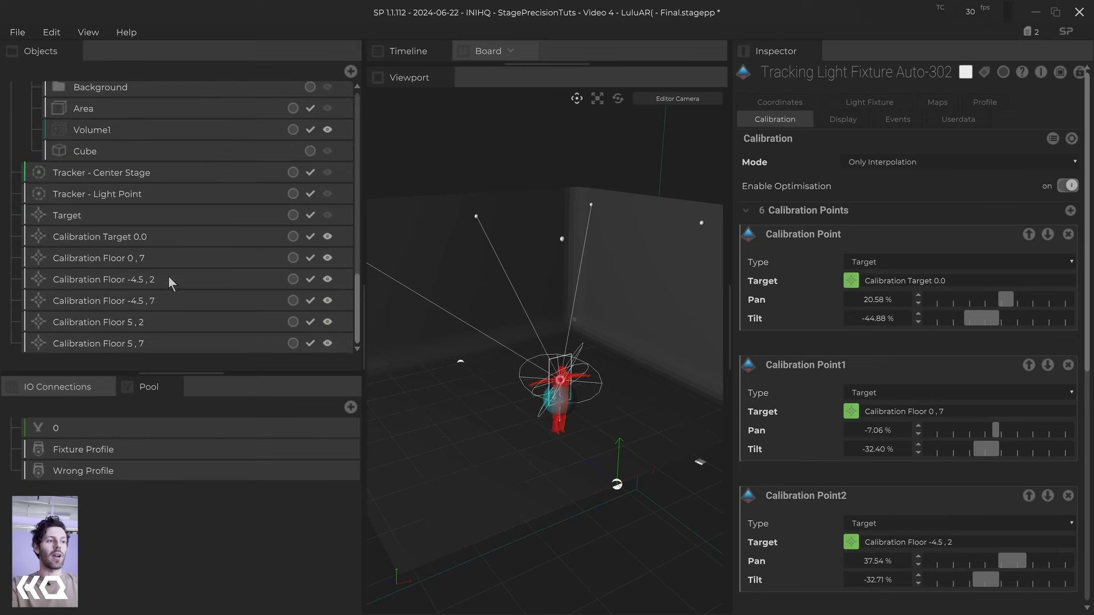
Check Calibration Target 0.0 and review the first calibration point's target list without changing it
left_click(131, 234)
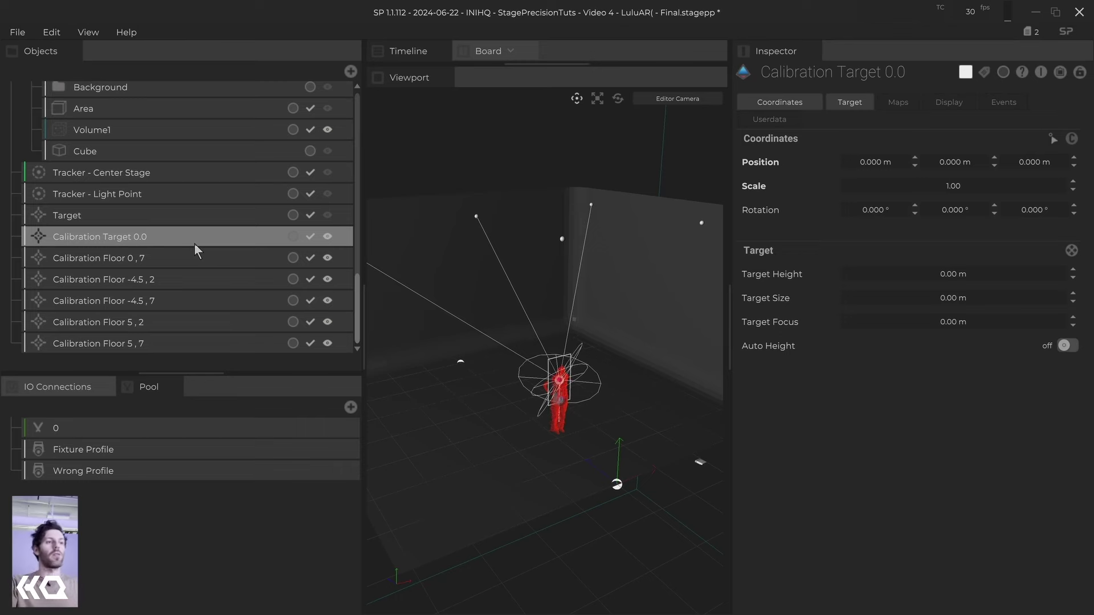
scroll(161, 199, "up", 5)
left_click(159, 263)
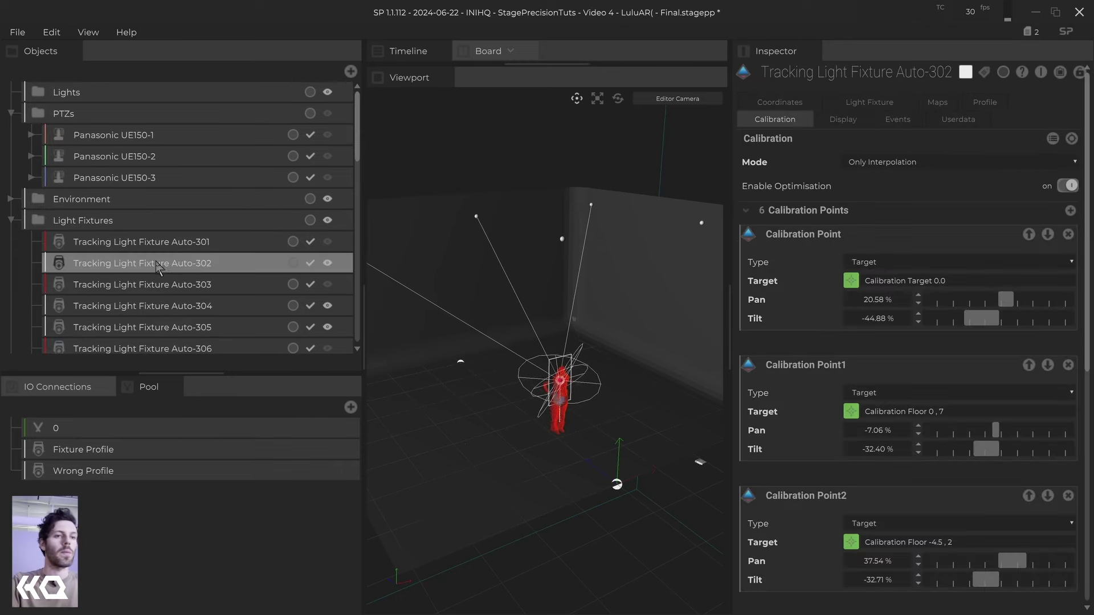
scroll(822, 277, "down", 2)
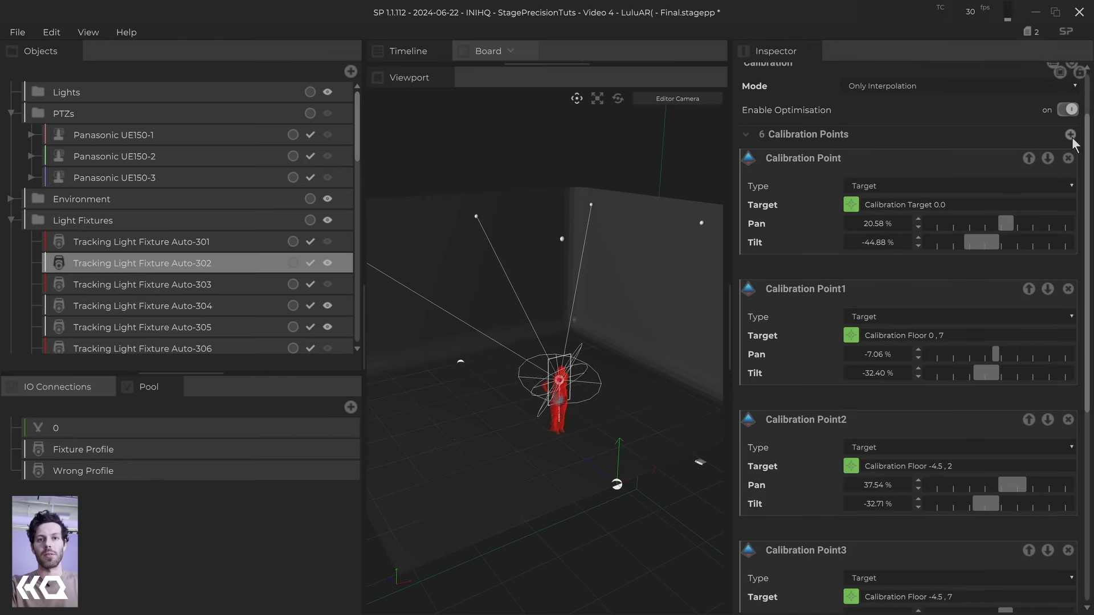
left_click(851, 205)
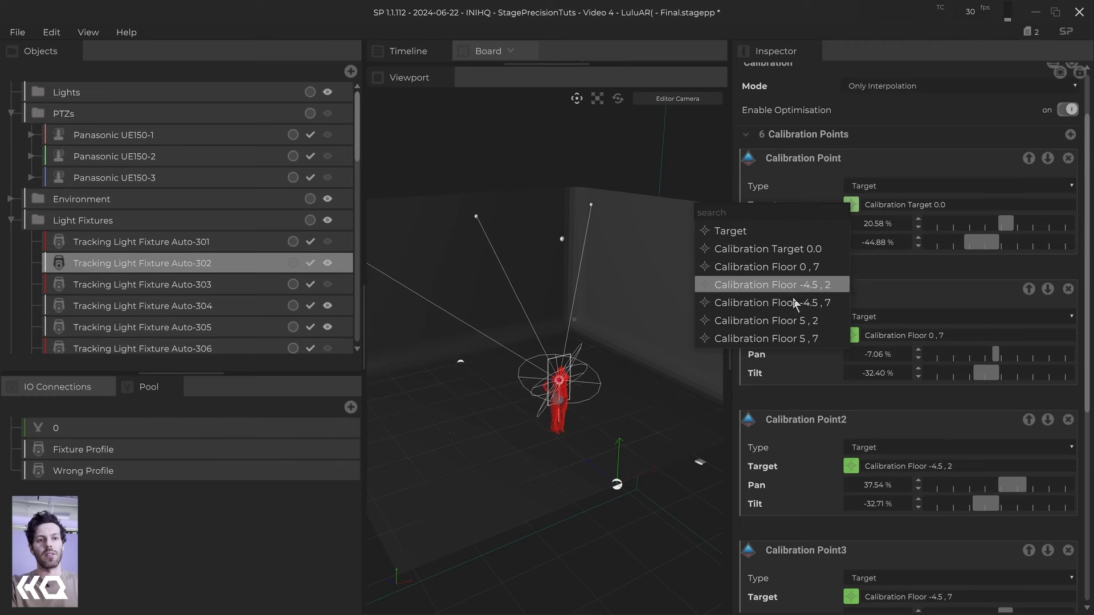
left_click(866, 160)
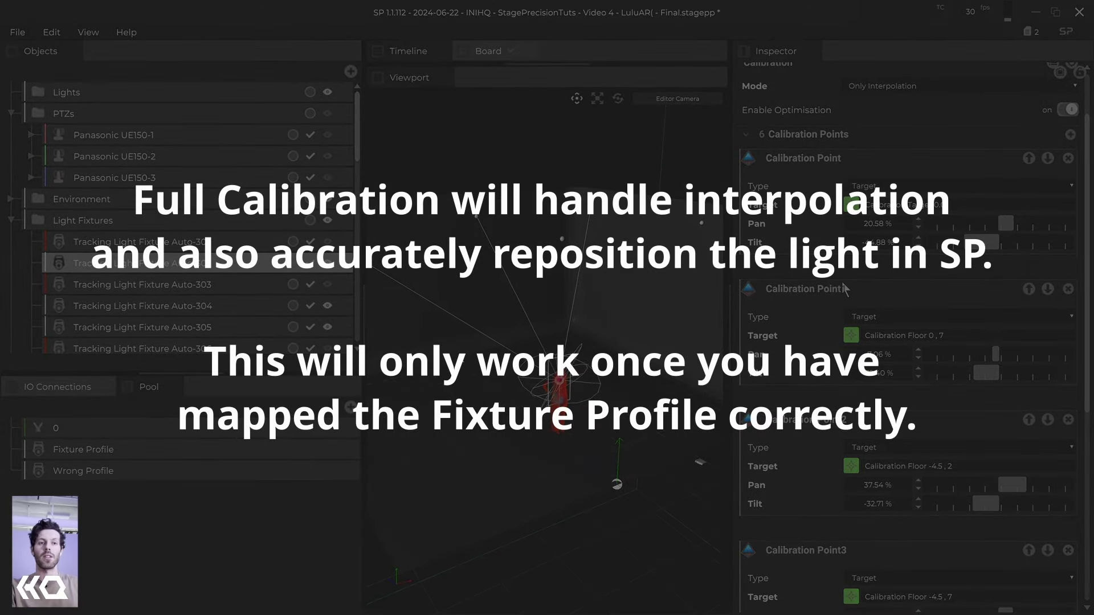
left_click(905, 86)
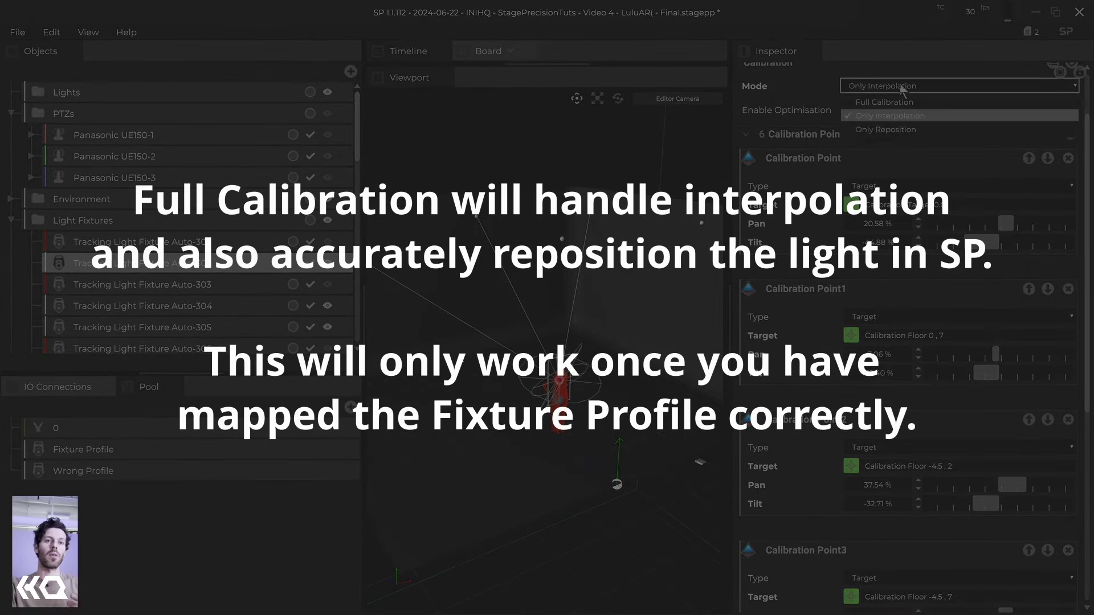
left_click(899, 117)
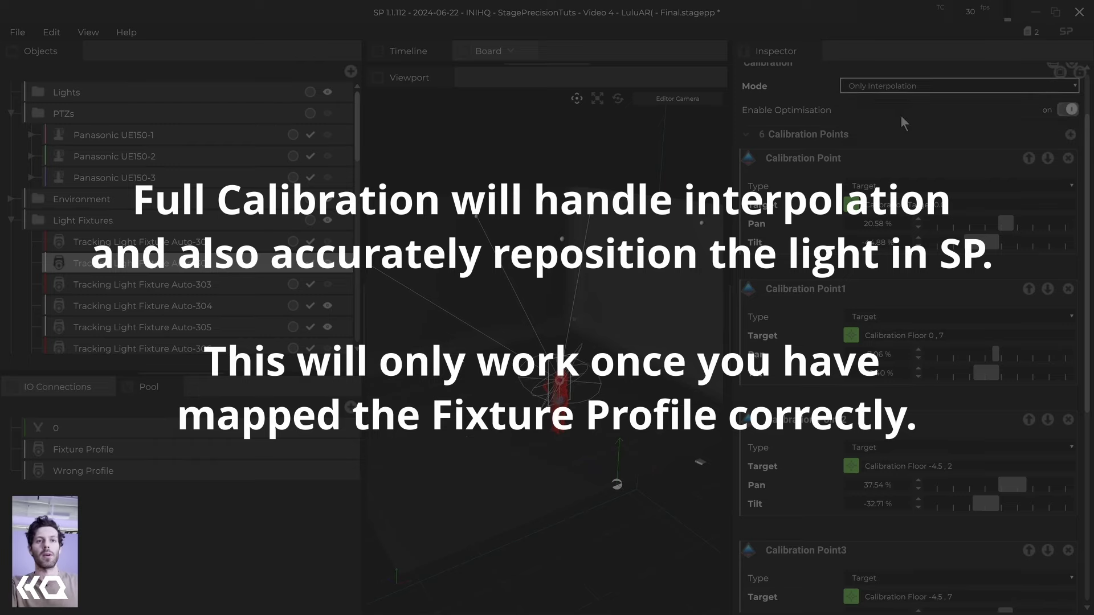
scroll(925, 112, "up", 1)
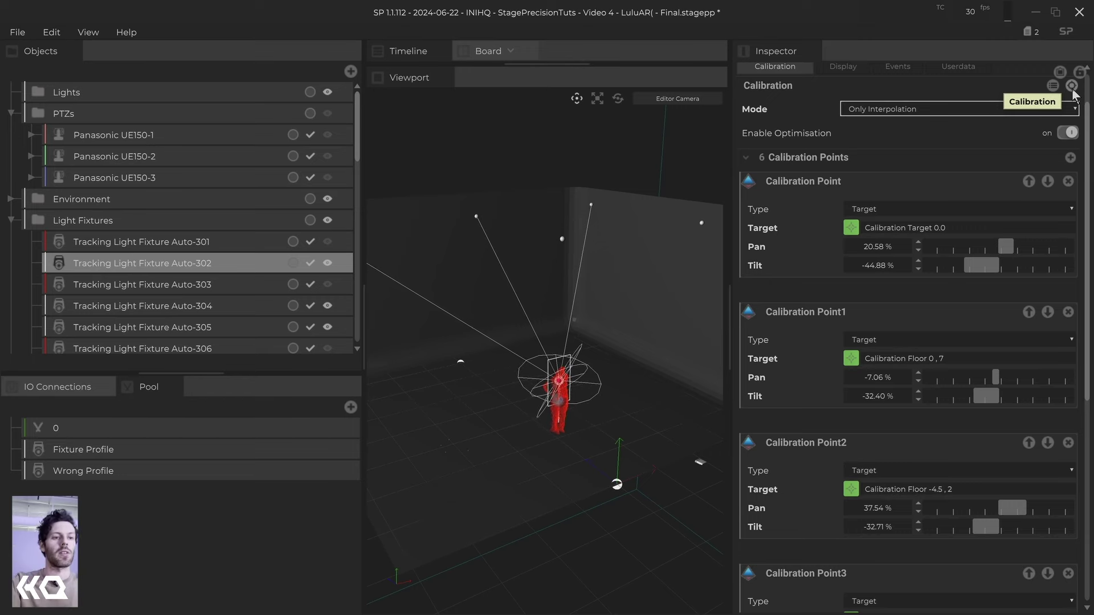
Dim Tracking Light Fixture Auto-306's brightness to 0% and save the project
key("Down")
key("Down")
key("Down")
key("Down")
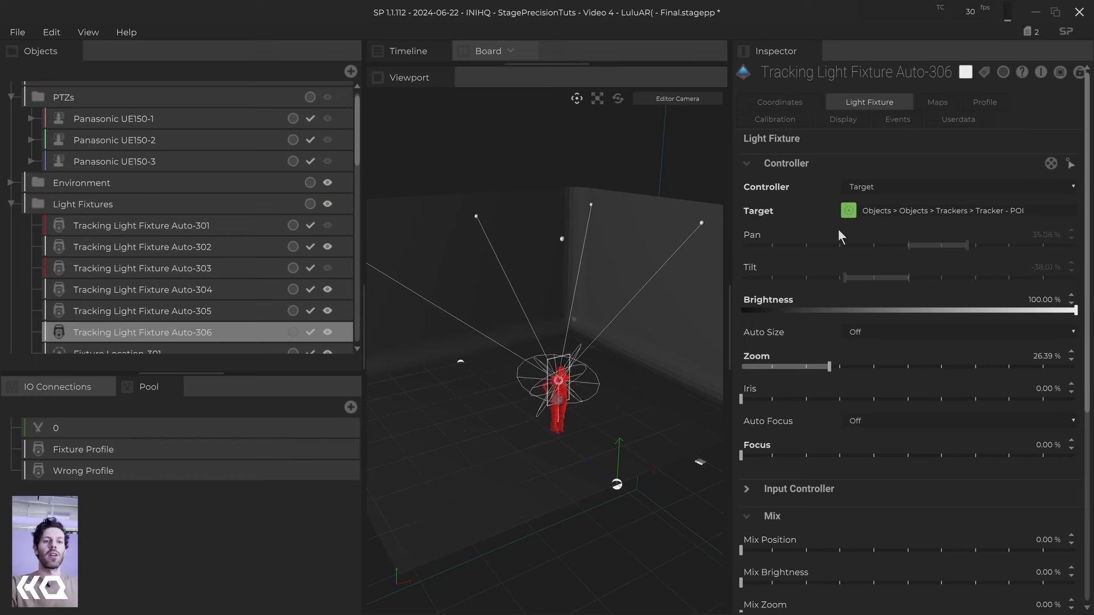
left_click_drag(825, 306, 805, 310)
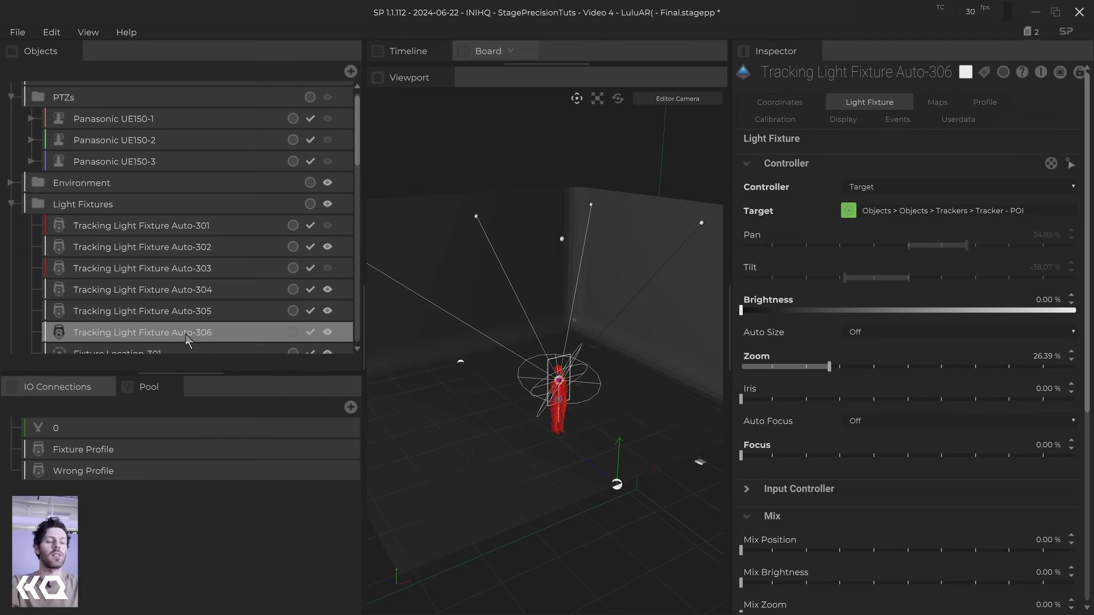
middle_click_drag(461, 363, 474, 296)
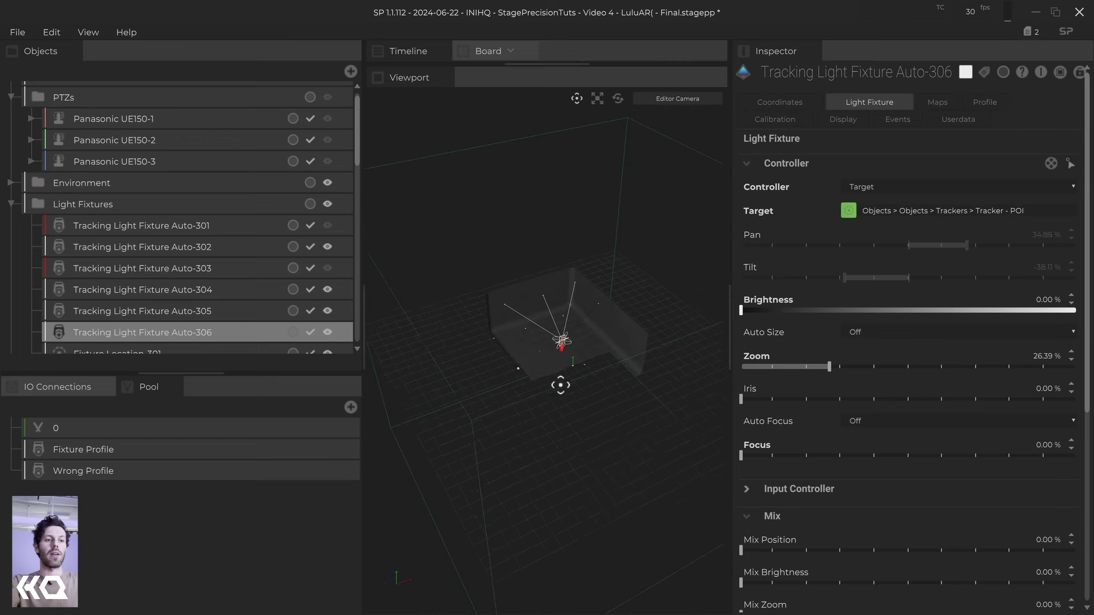
scroll(561, 341, "up", 3)
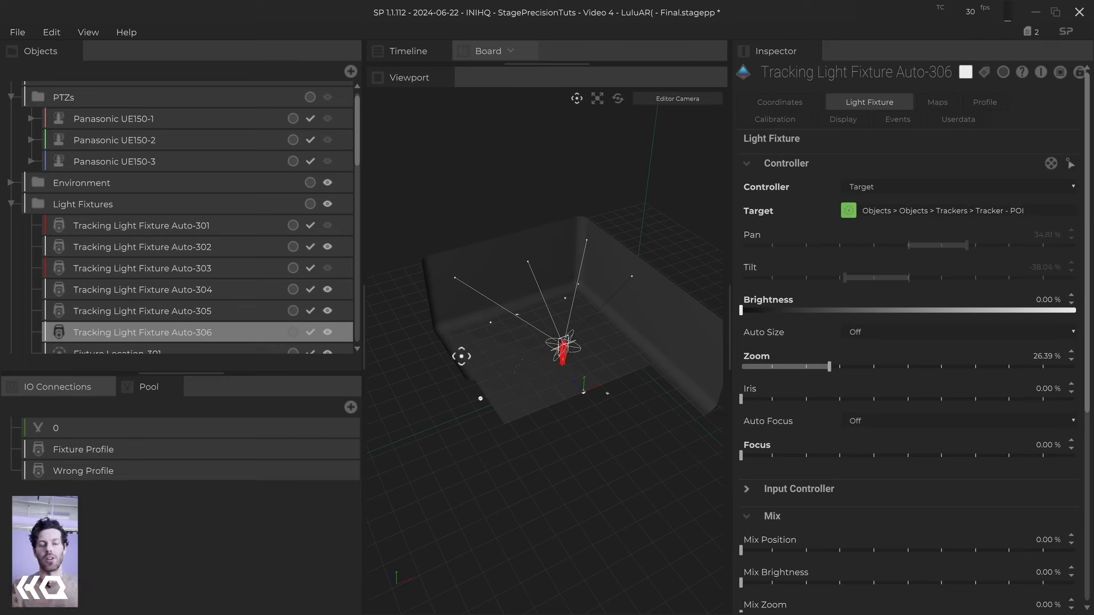
scroll(149, 310, "down", 10)
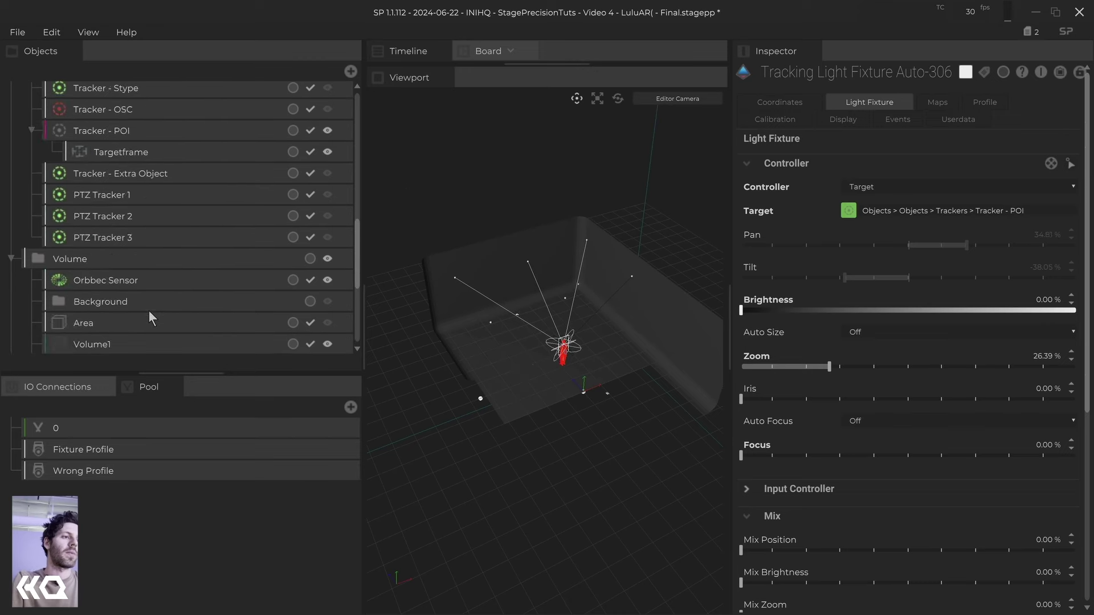
scroll(164, 268, "up", 2)
key("ctrl+s")
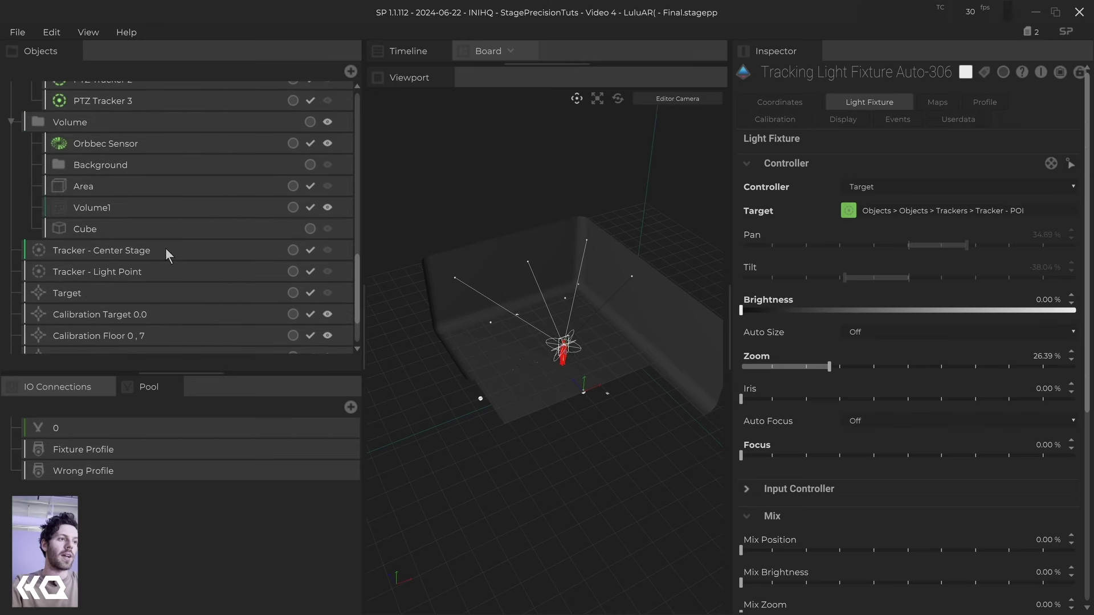
scroll(166, 249, "up", 4)
scroll(165, 247, "up", 10)
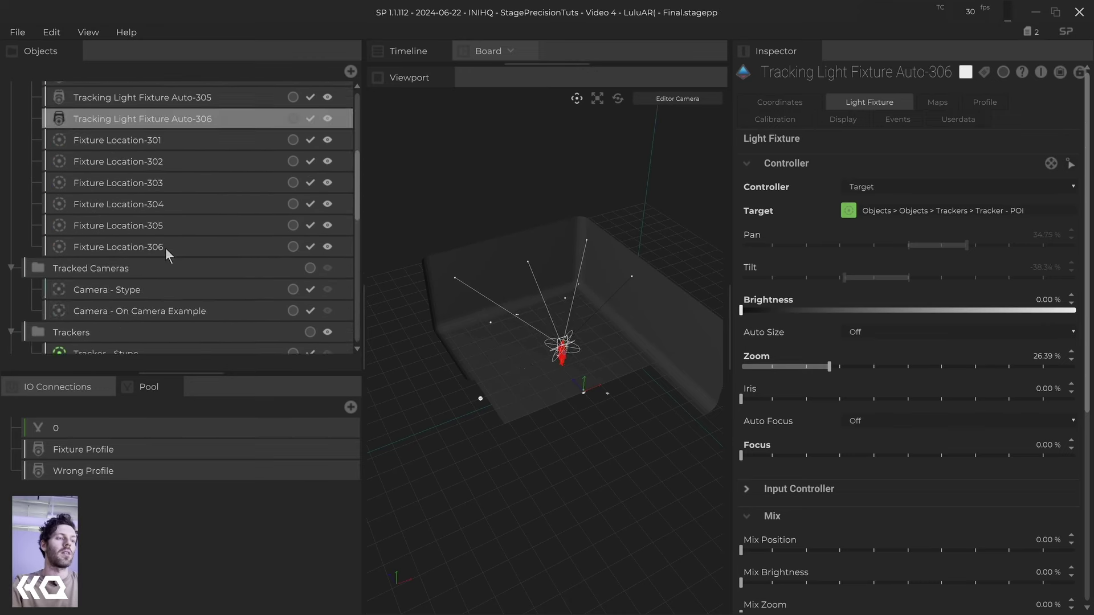
Confirm Auto-302's light controller still targets Tracker - POI
left_click(125, 141)
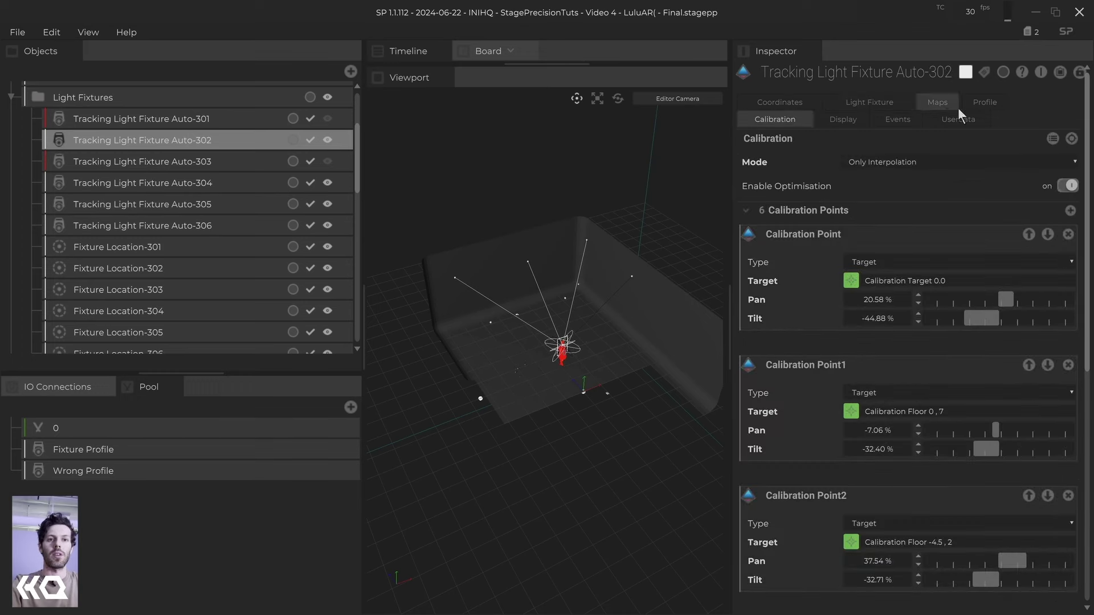
left_click(881, 103)
left_click(854, 210)
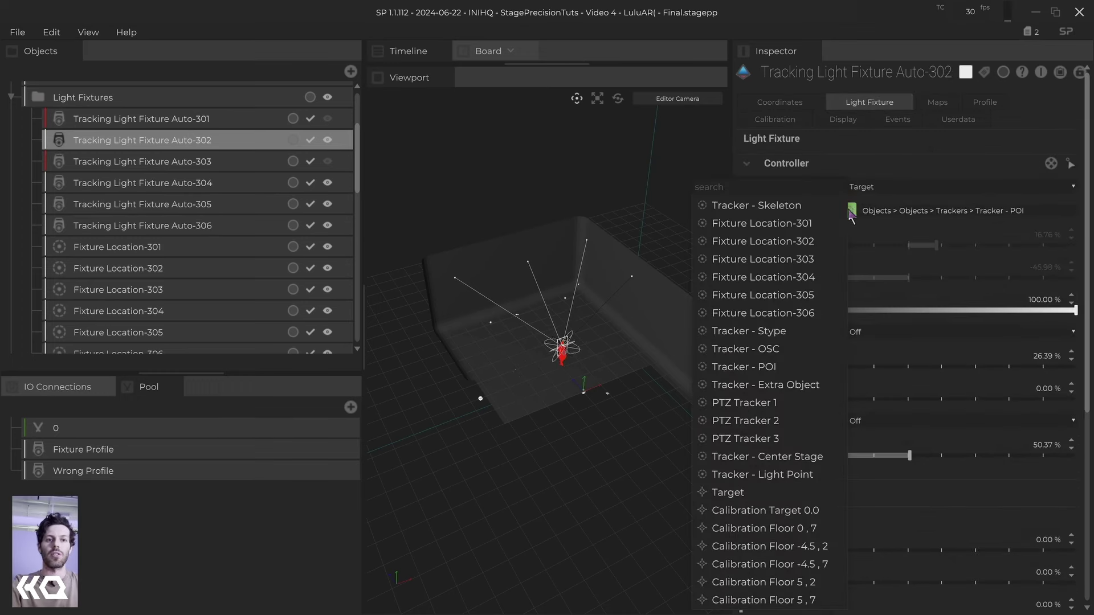
left_click(787, 368)
scroll(153, 223, "up", 2)
scroll(152, 220, "down", 7)
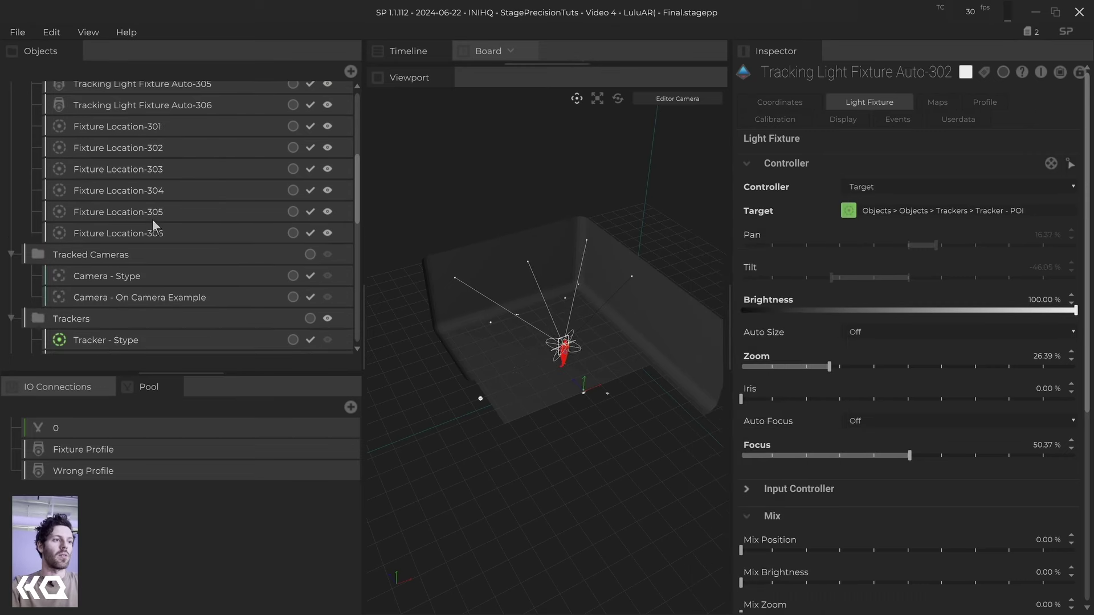
left_click(122, 192)
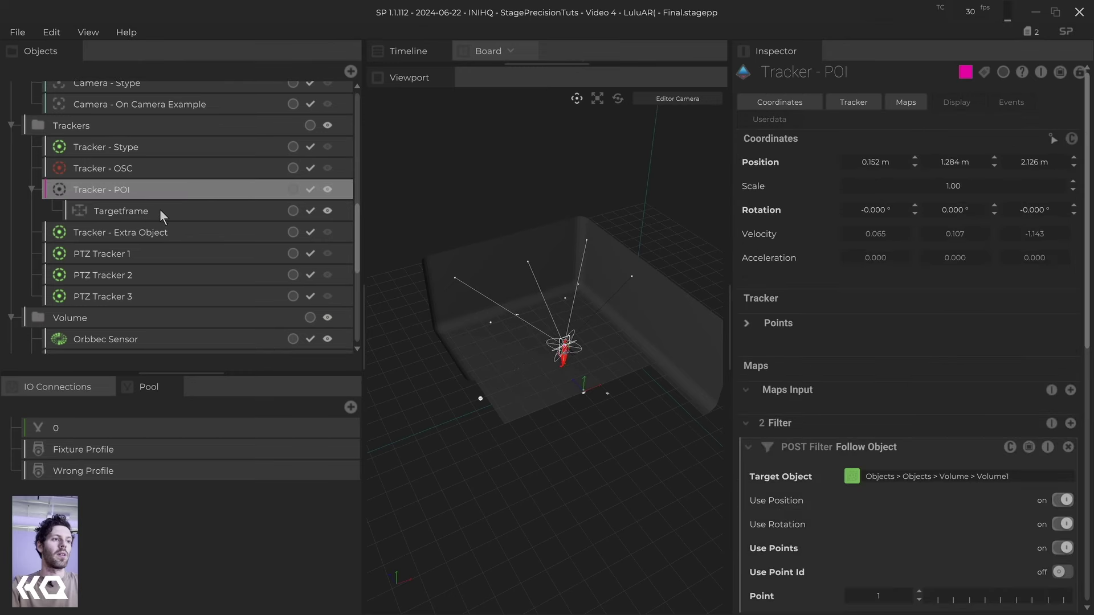
scroll(819, 417, "down", 10)
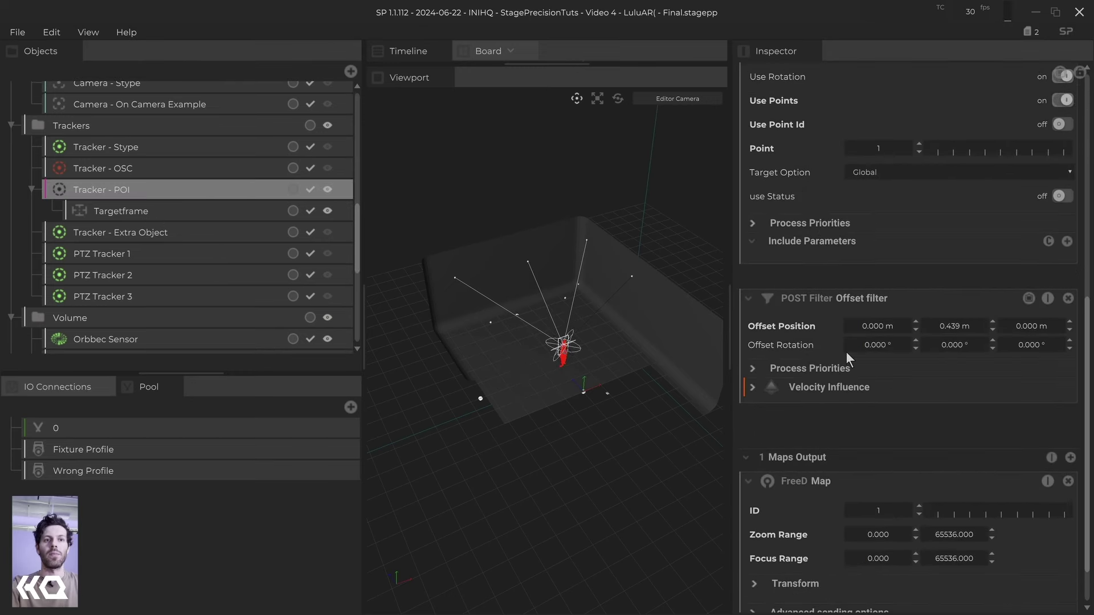
scroll(825, 229, "up", 3)
scroll(825, 229, "up", 1)
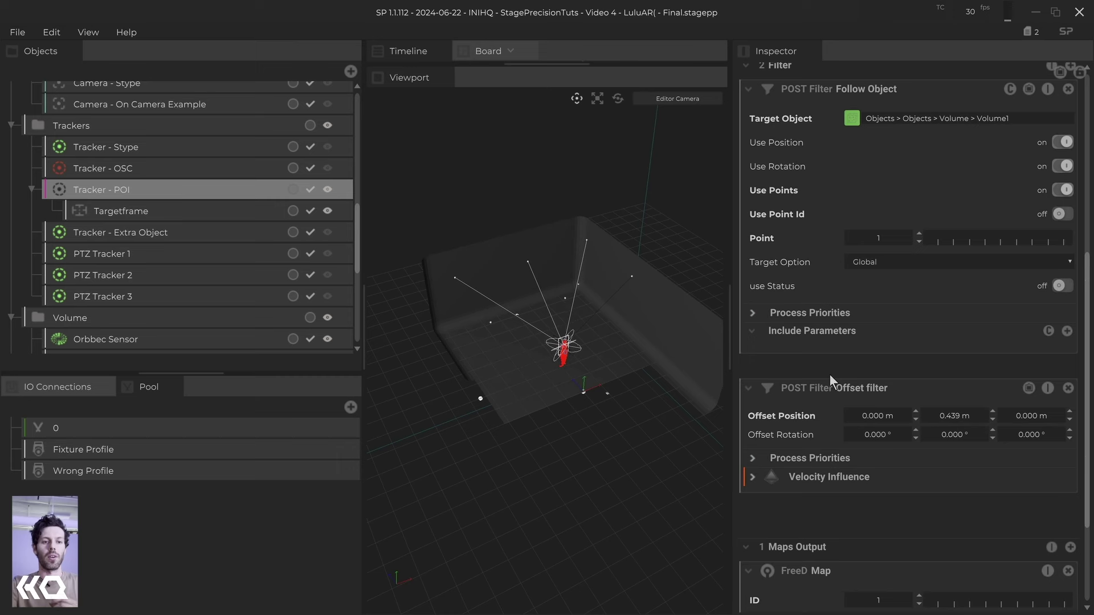
scroll(830, 378, "down", 3)
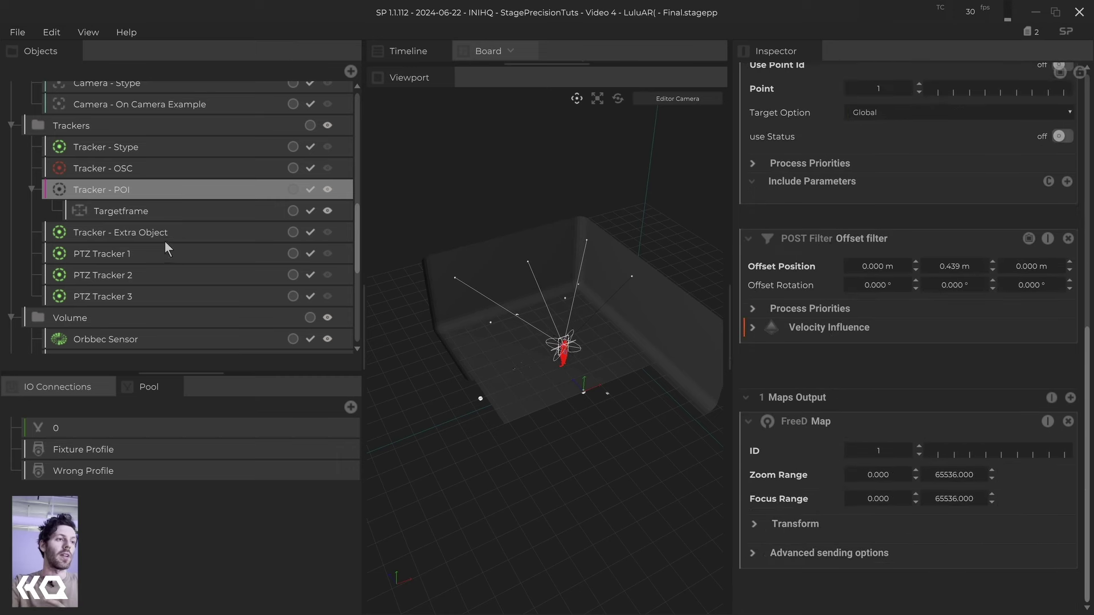
Select Volume1 and bring up its Smooth Filter settings
left_click(136, 339)
scroll(137, 340, "down", 2)
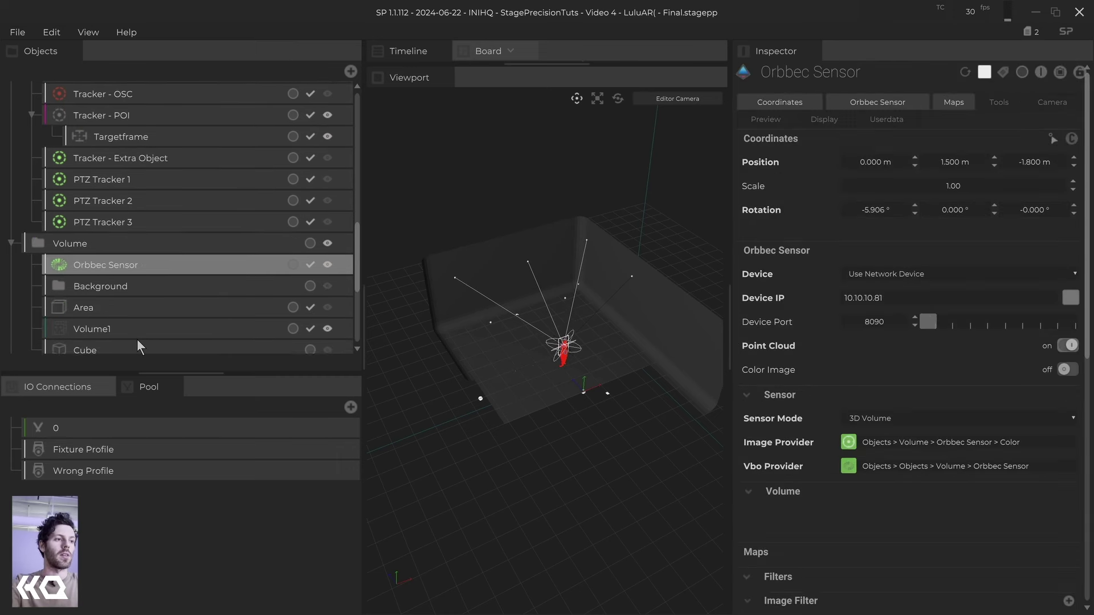
left_click(104, 330)
scroll(753, 404, "down", 6)
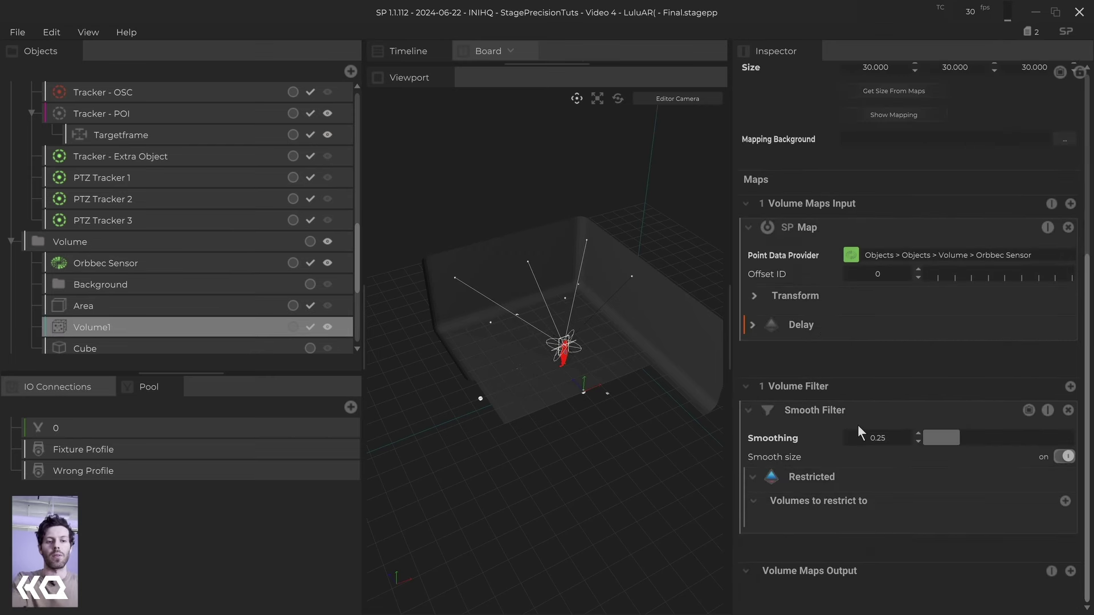
Try Smoothing values from 0.00 to 1.00, settling on 0.91
right_click(960, 439)
left_click(1004, 437)
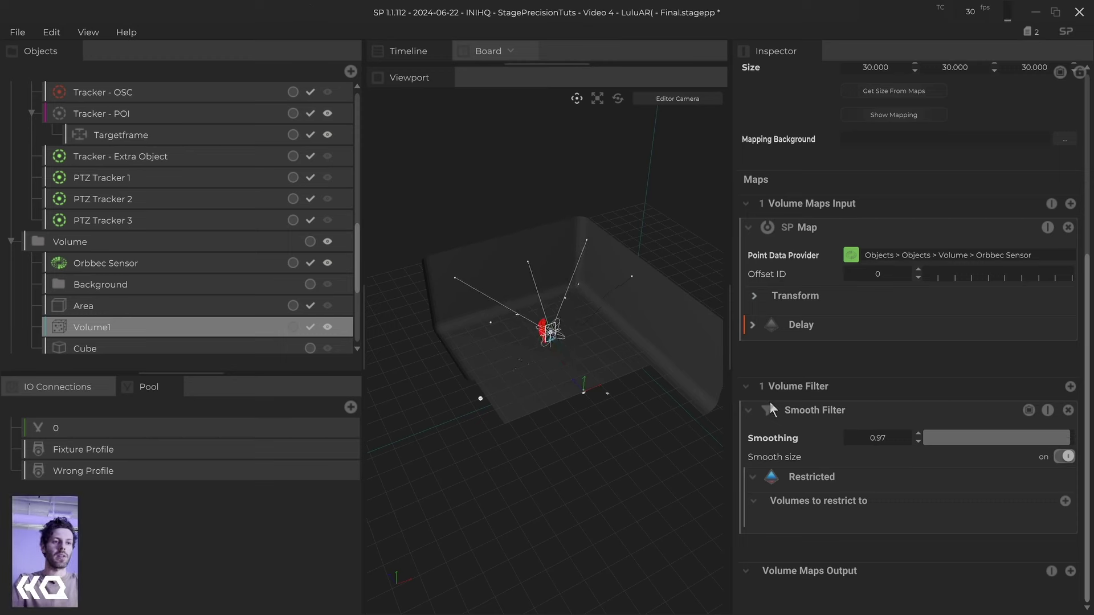
scroll(533, 315, "up", 5)
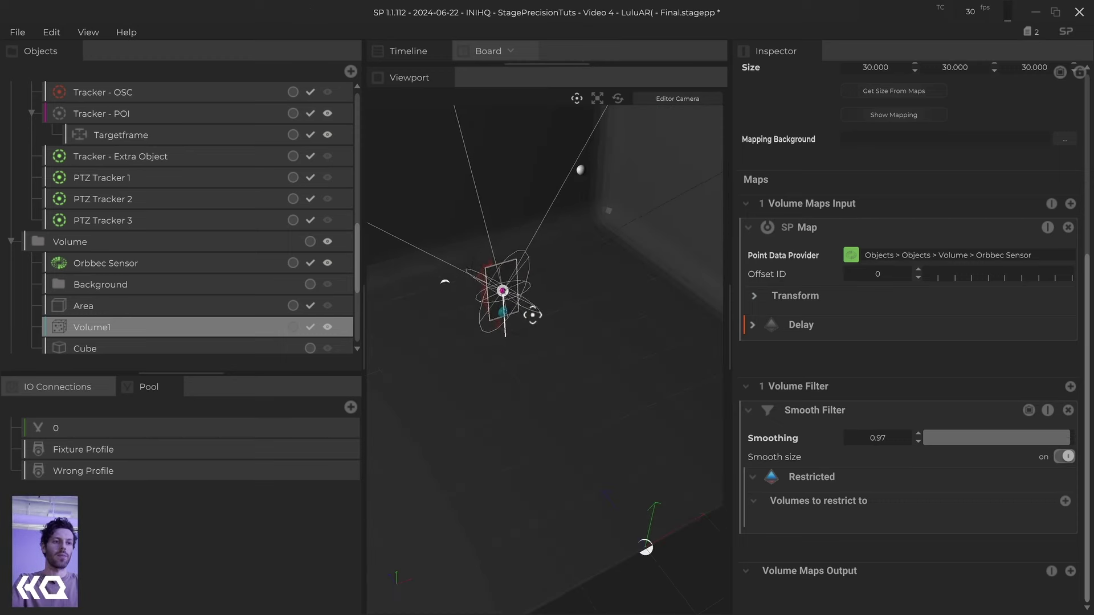
left_click_drag(975, 444, 920, 438)
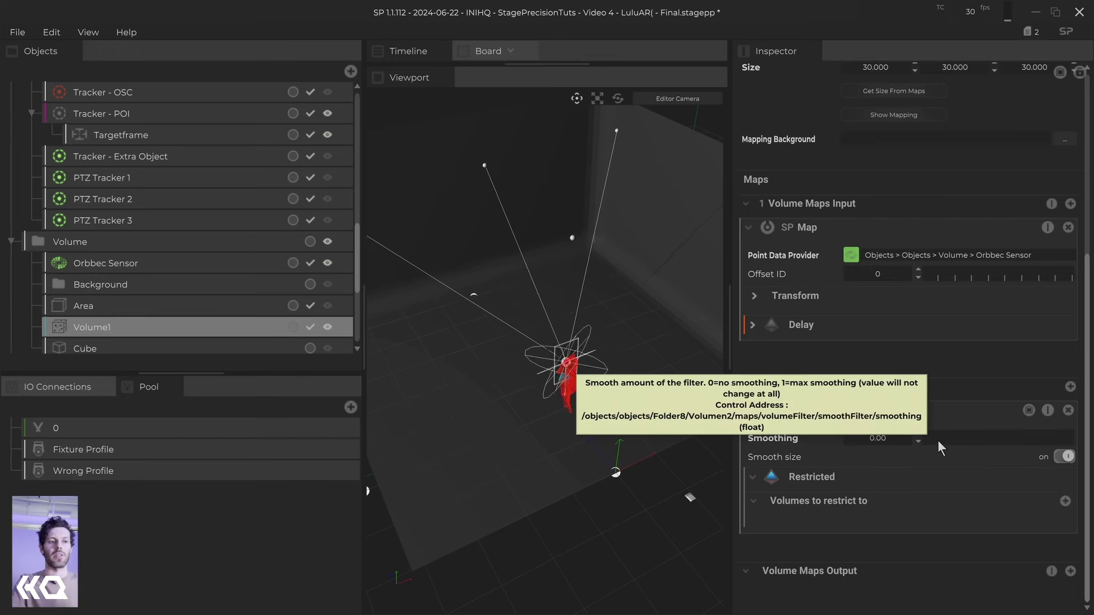
left_click_drag(937, 440, 1089, 427)
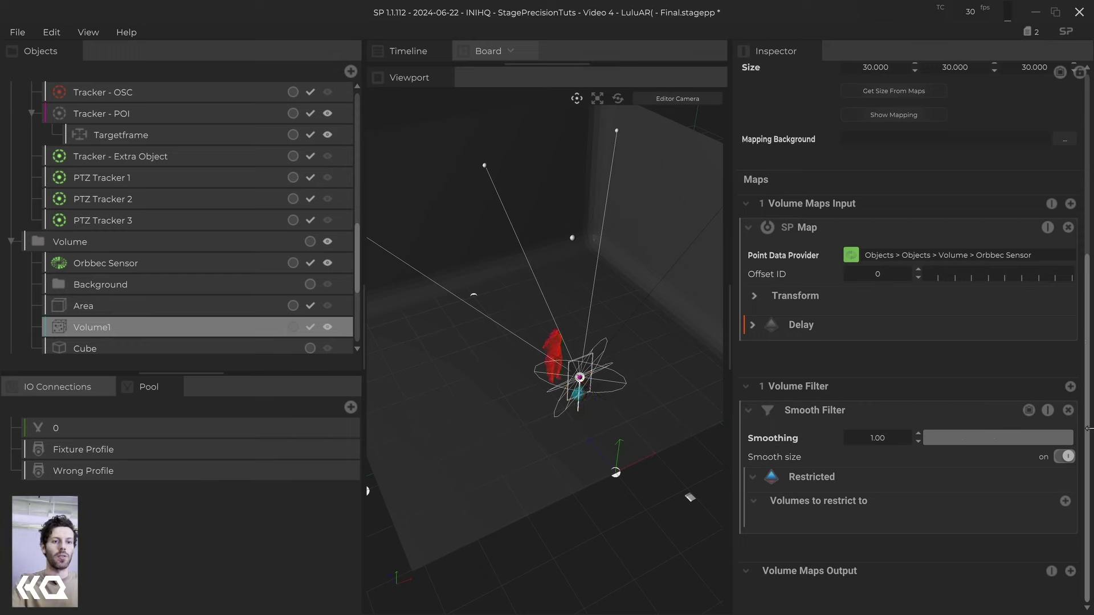
left_click_drag(1089, 428, 1051, 438)
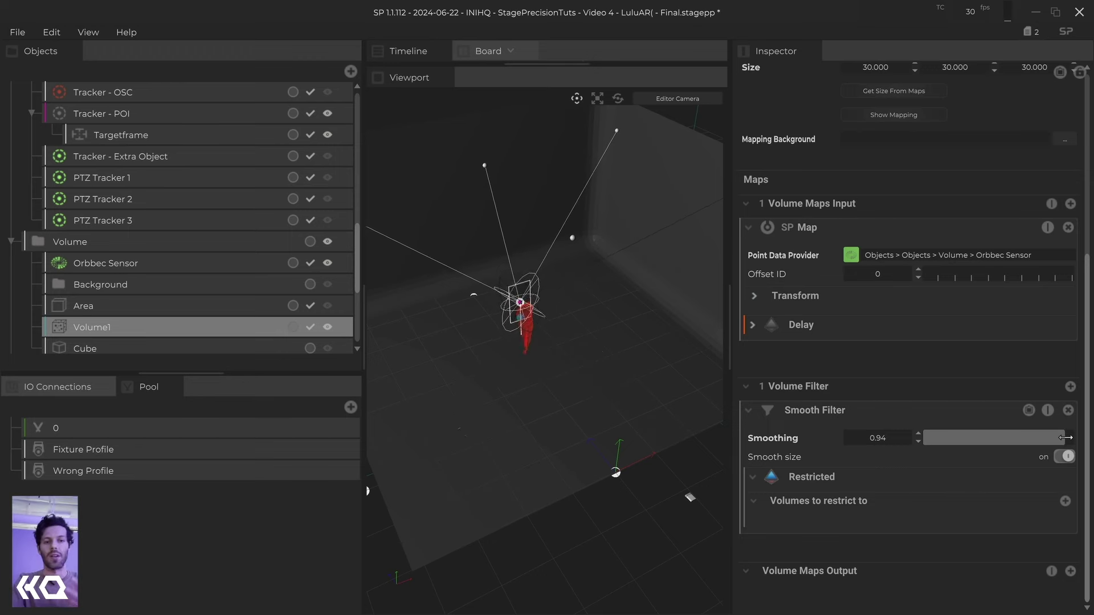
left_click_drag(1061, 438, 1059, 438)
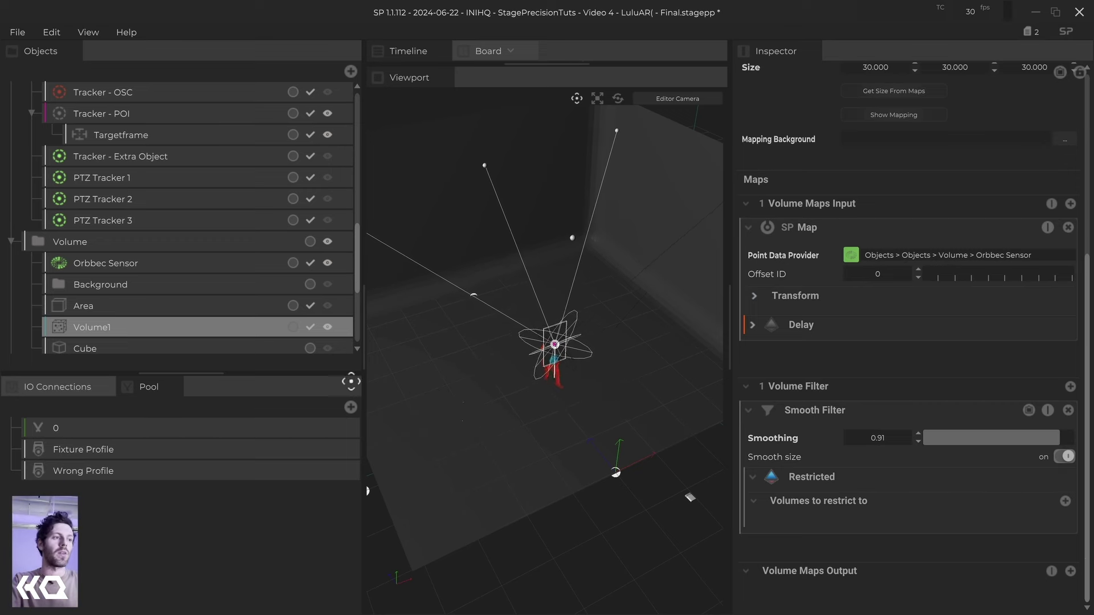
Review the list of IO connections
left_click(67, 389)
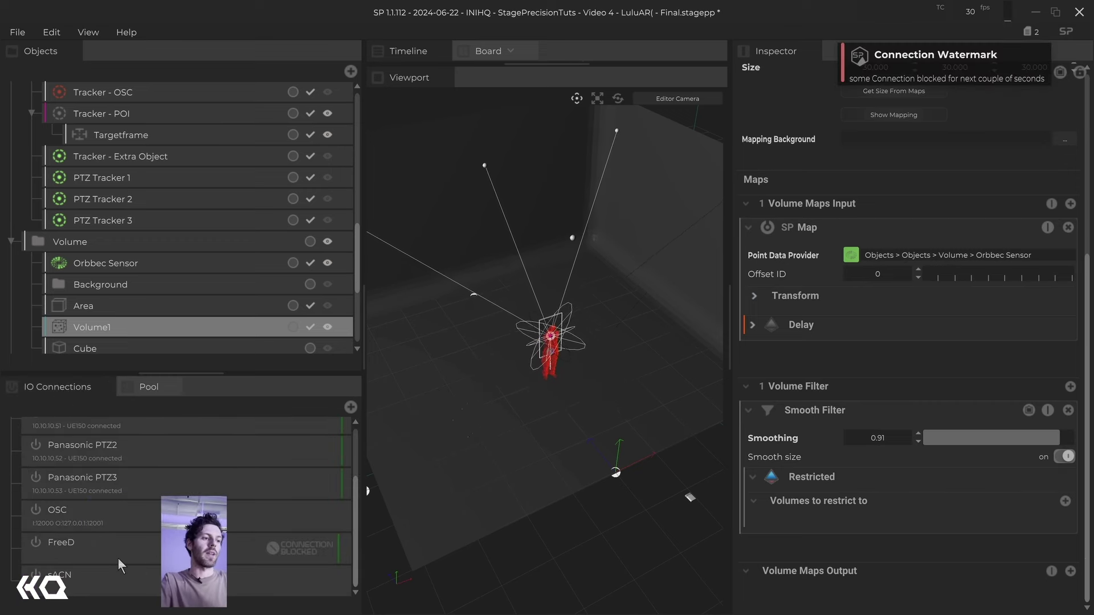
scroll(145, 259, "down", 3)
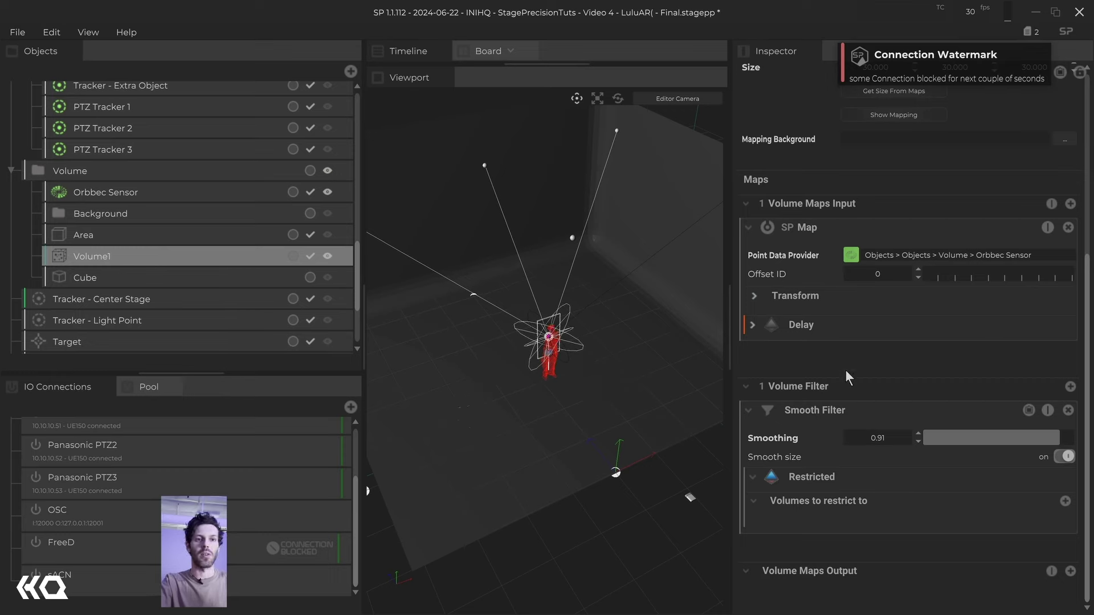
scroll(128, 188, "up", 15)
scroll(95, 265, "down", 8)
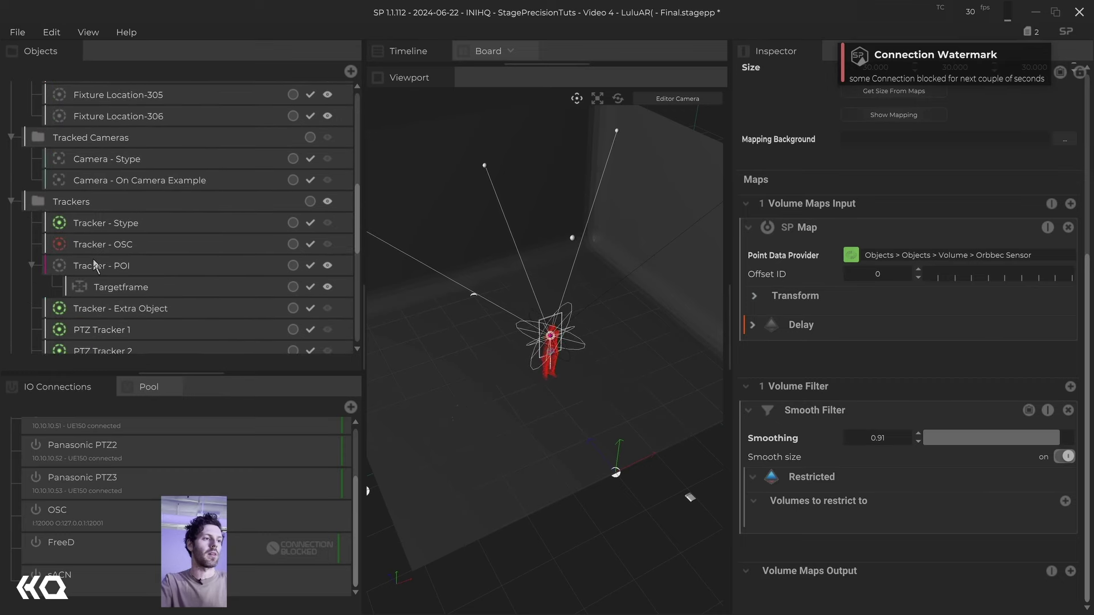
Check Tracker - POI's FreeD Map output, then switch to TouchDesigner
left_click(194, 267)
scroll(890, 484, "down", 5)
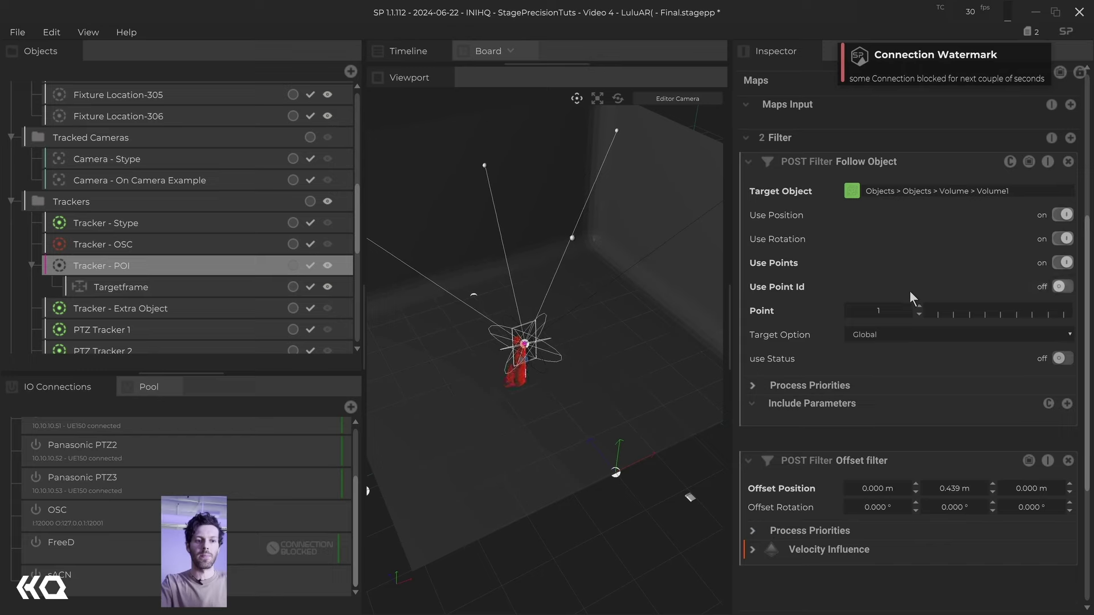
scroll(910, 291, "down", 3)
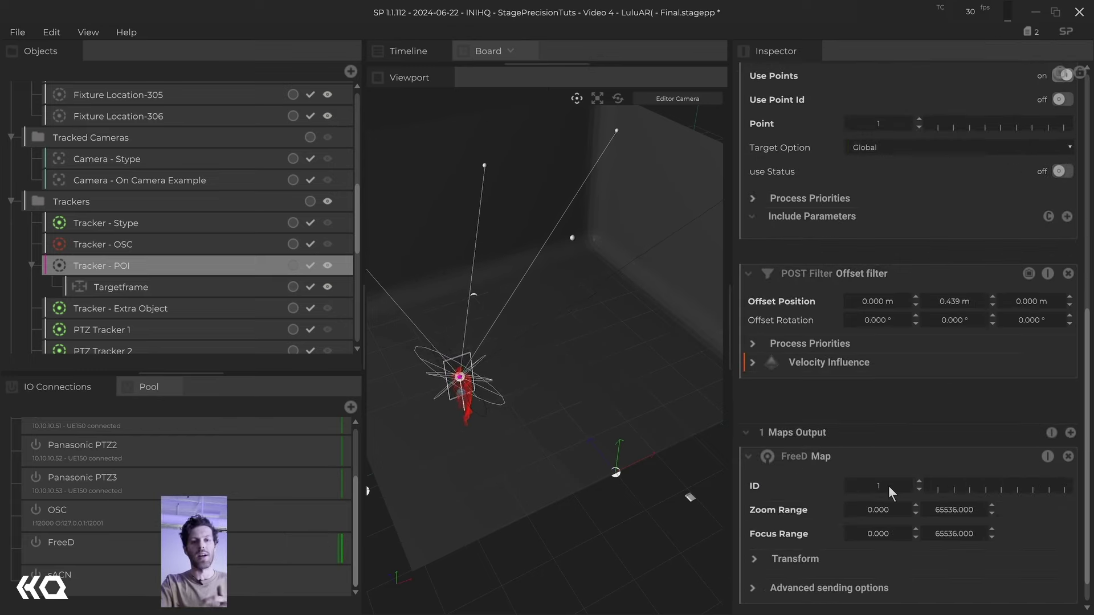
key("alt+Tab")
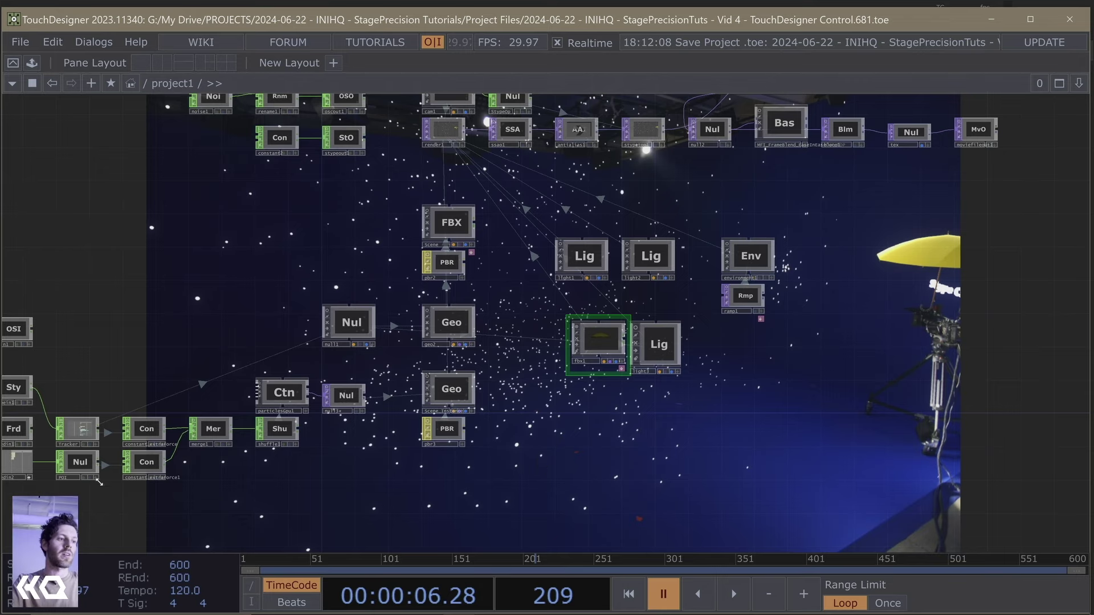
Open freedin2's parameters and confirm Camera ID 1 and local address 127.0.0.1
left_click_drag(147, 493, 208, 471)
scroll(196, 456, "up", 5)
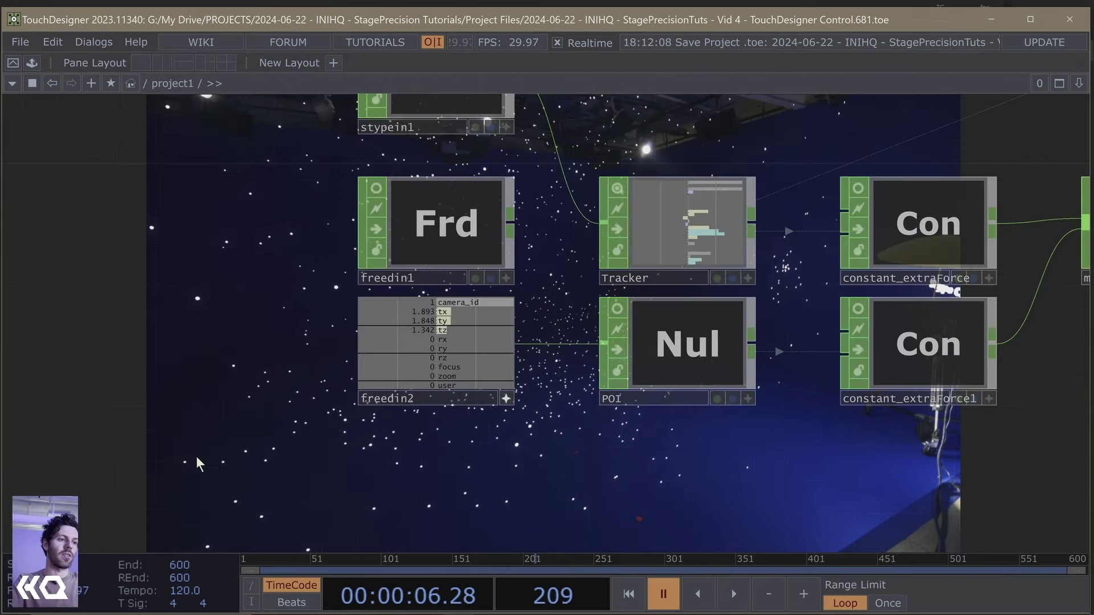
left_click(506, 398)
key("p")
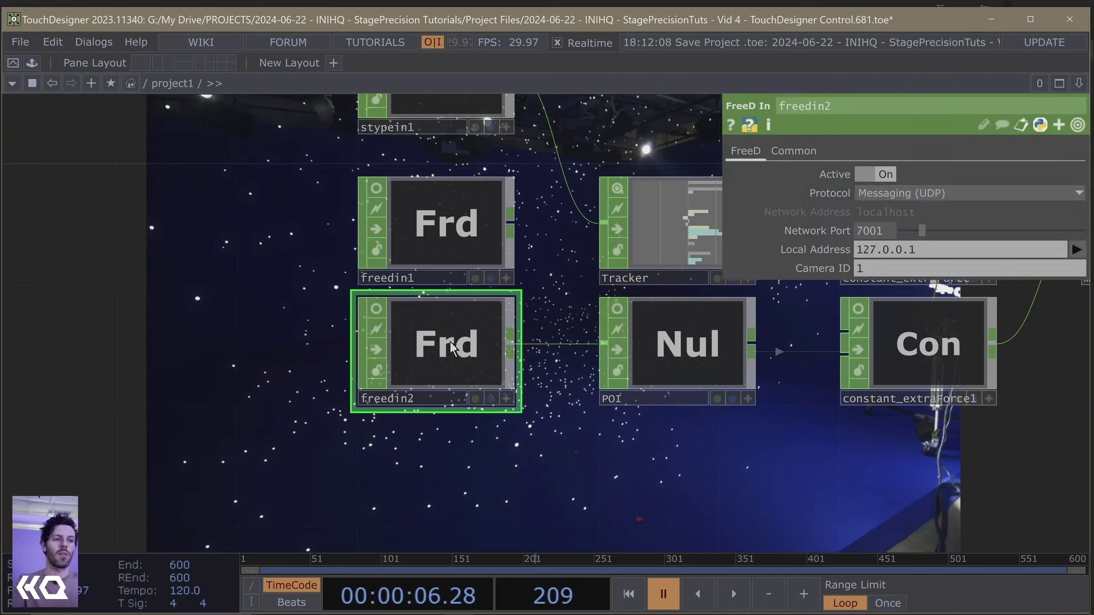
left_click(902, 269)
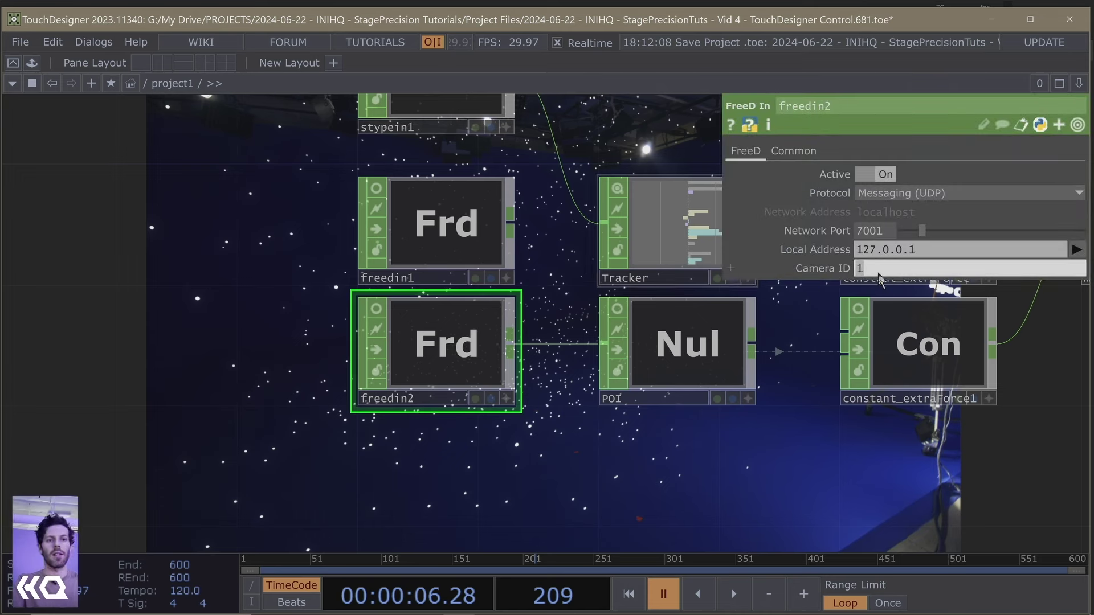
left_click(856, 252)
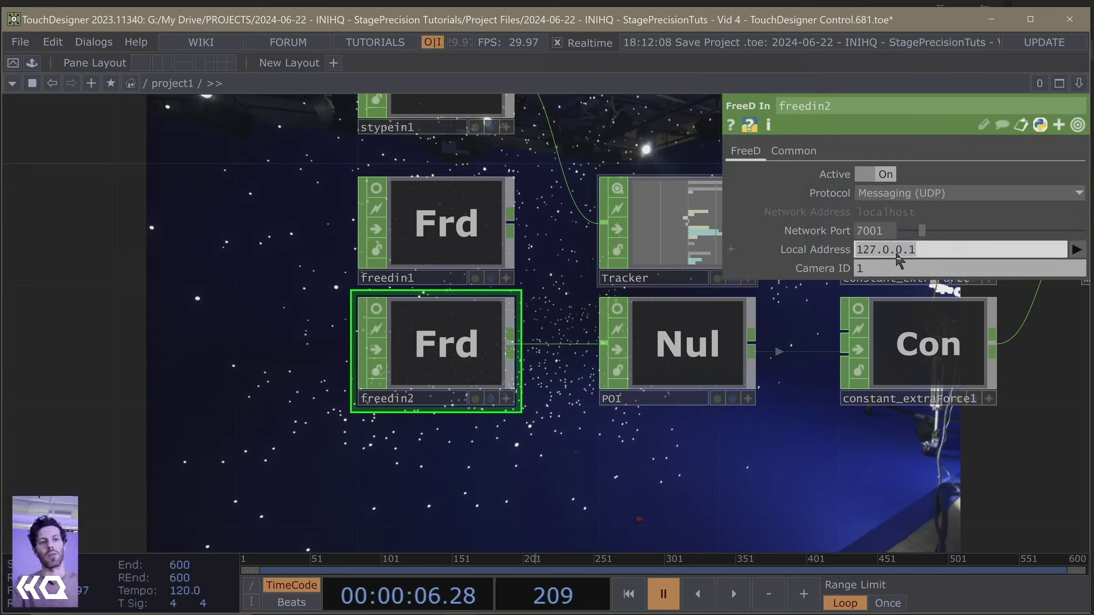
left_click(886, 269)
key("Return")
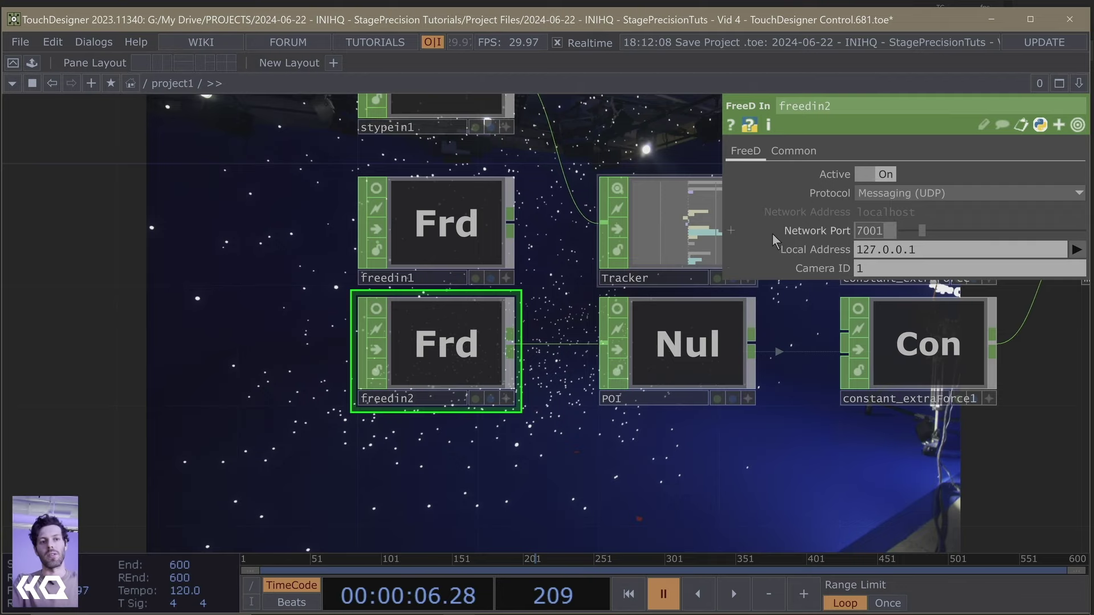
Zoom out and pan the network over to the particle and geometry nodes
scroll(612, 478, "down", 5)
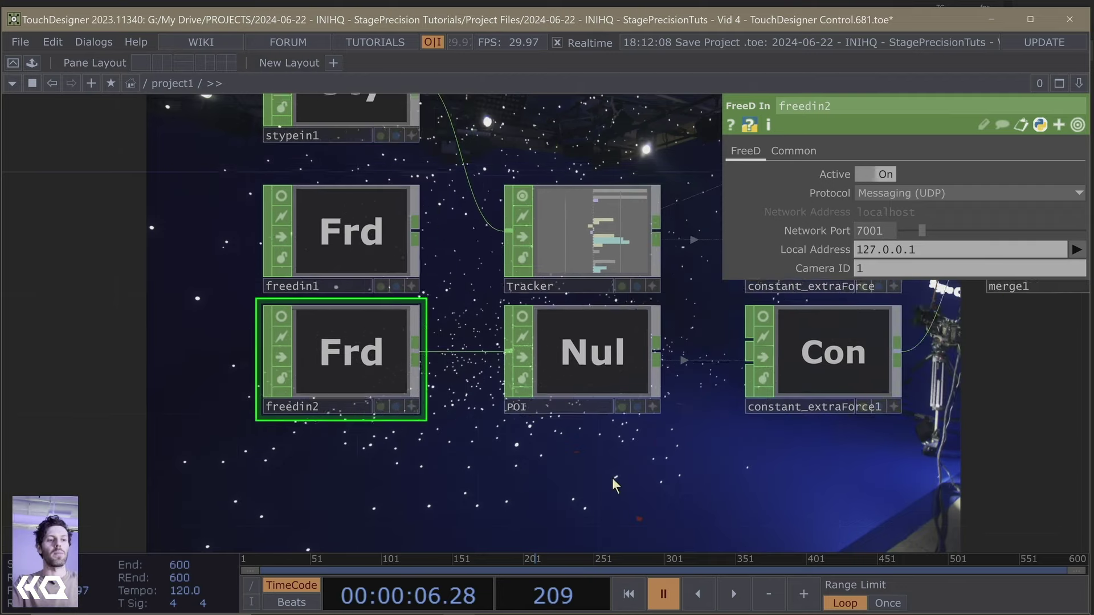
scroll(613, 478, "down", 3)
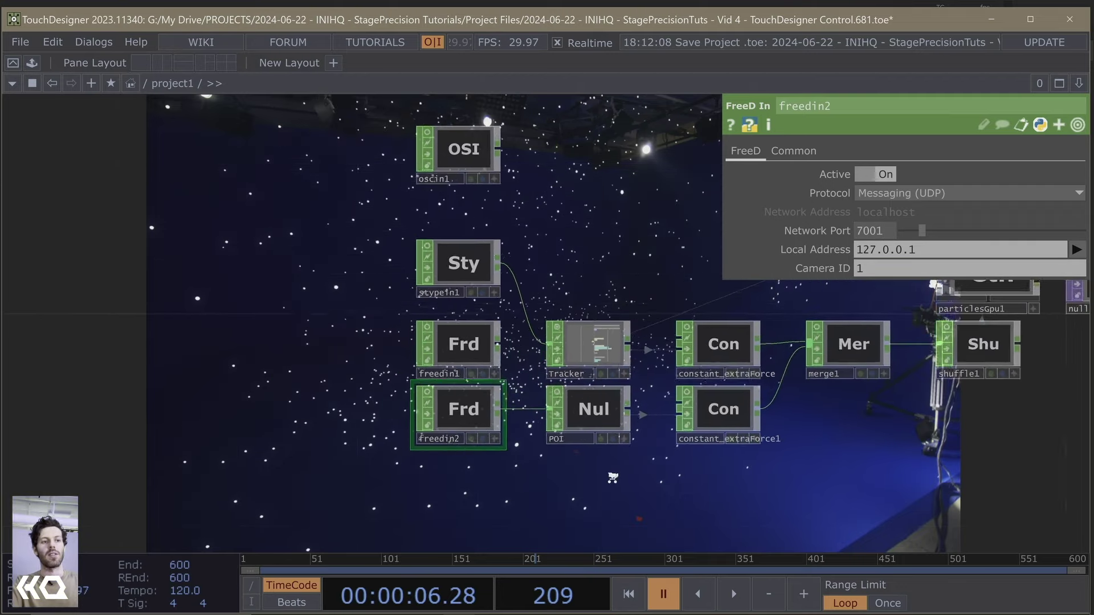
left_click_drag(728, 490, 535, 493)
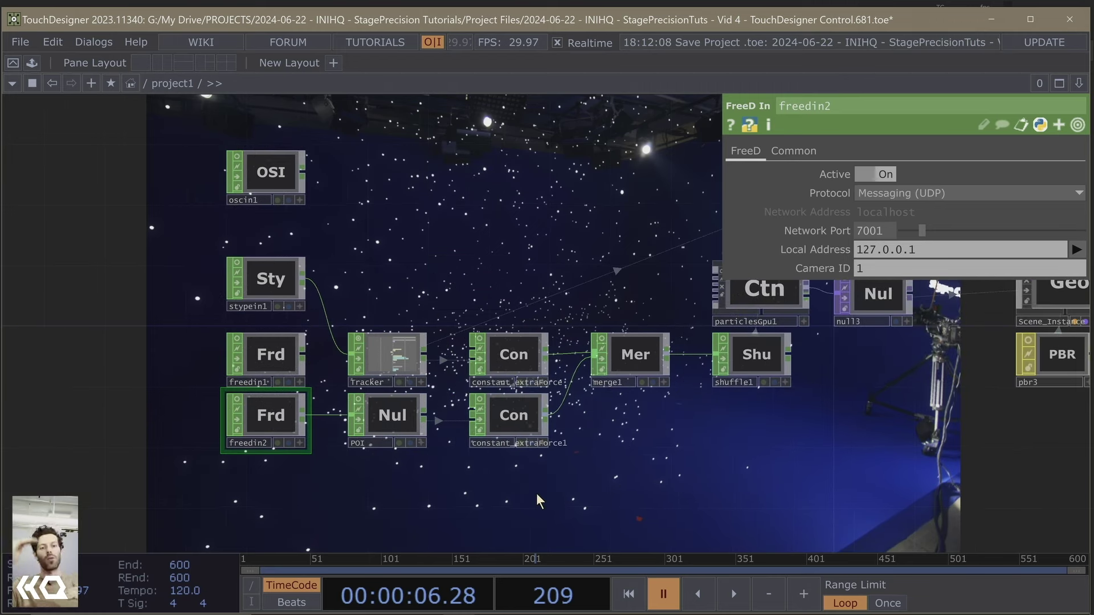
left_click_drag(536, 494, 305, 477)
scroll(300, 474, "down", 3)
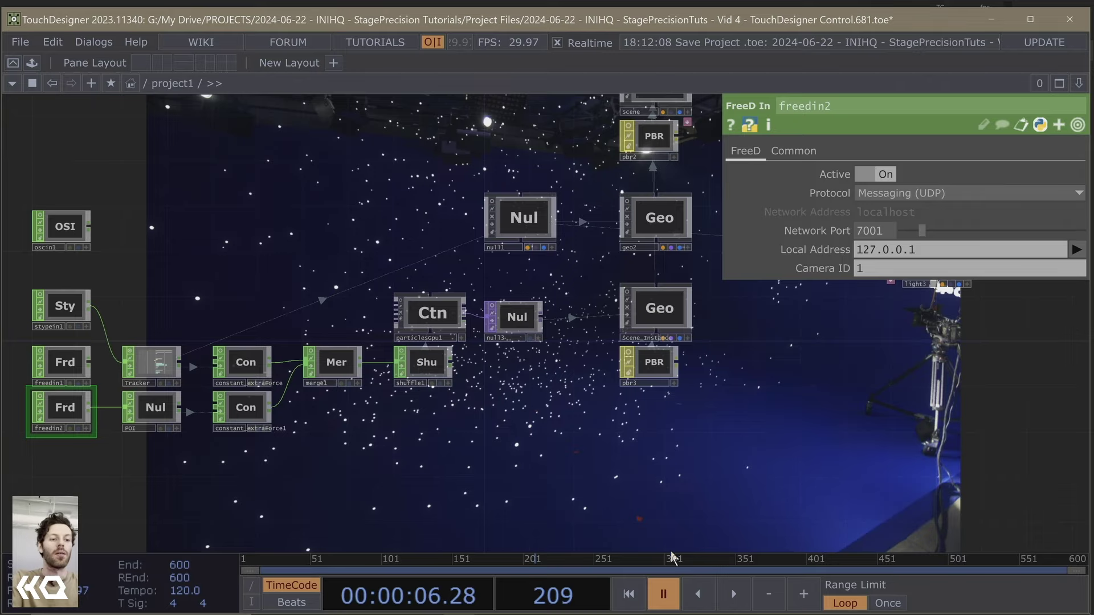
Resume timeline playback so the snow particles fall over the live stage video
left_click(733, 594)
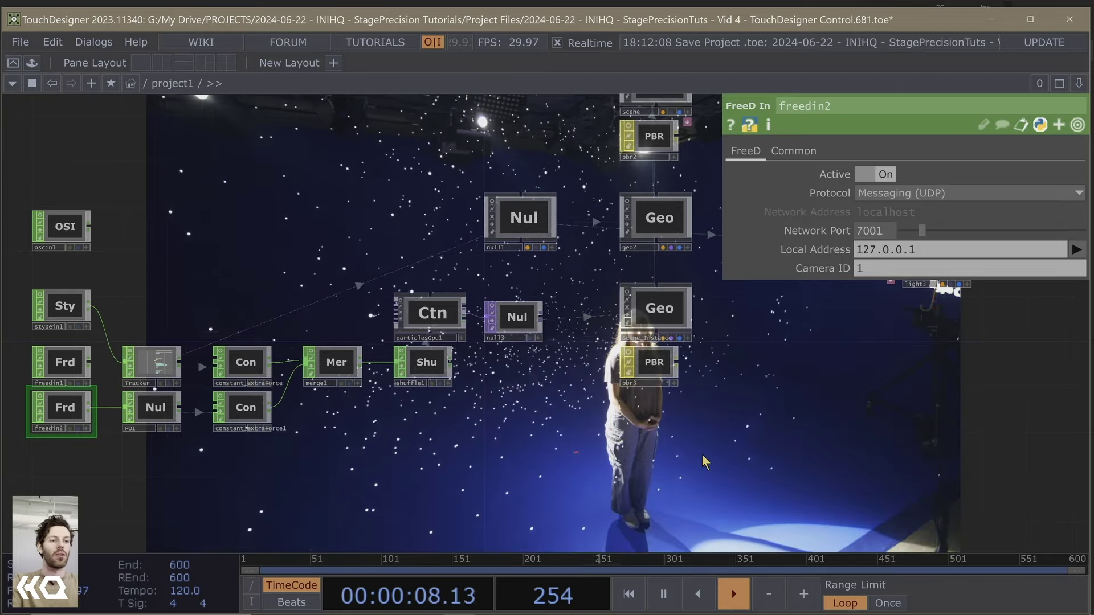